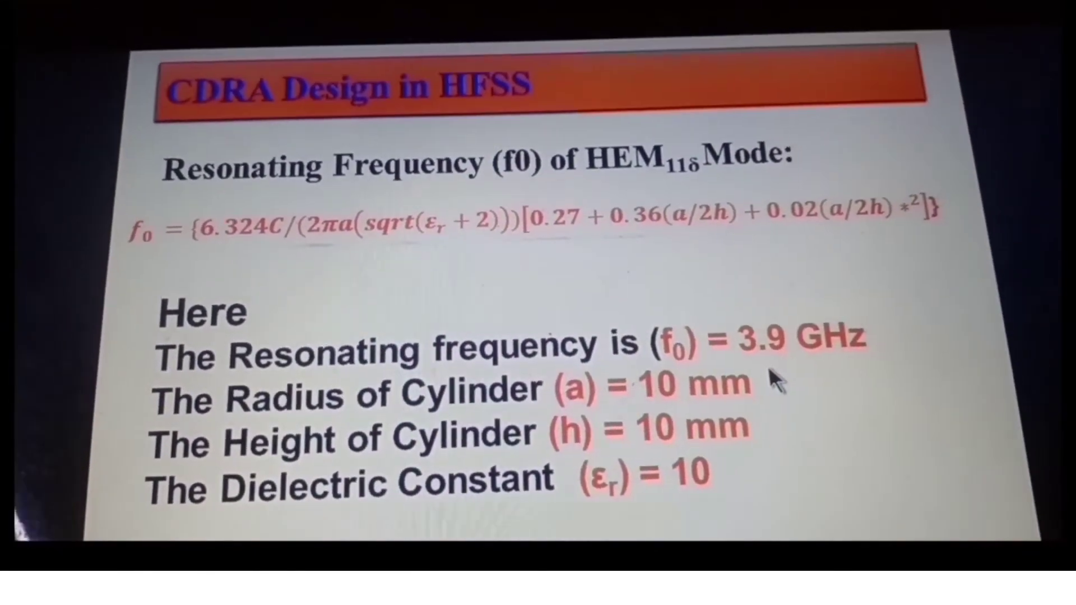
pyautogui.click(794, 332)
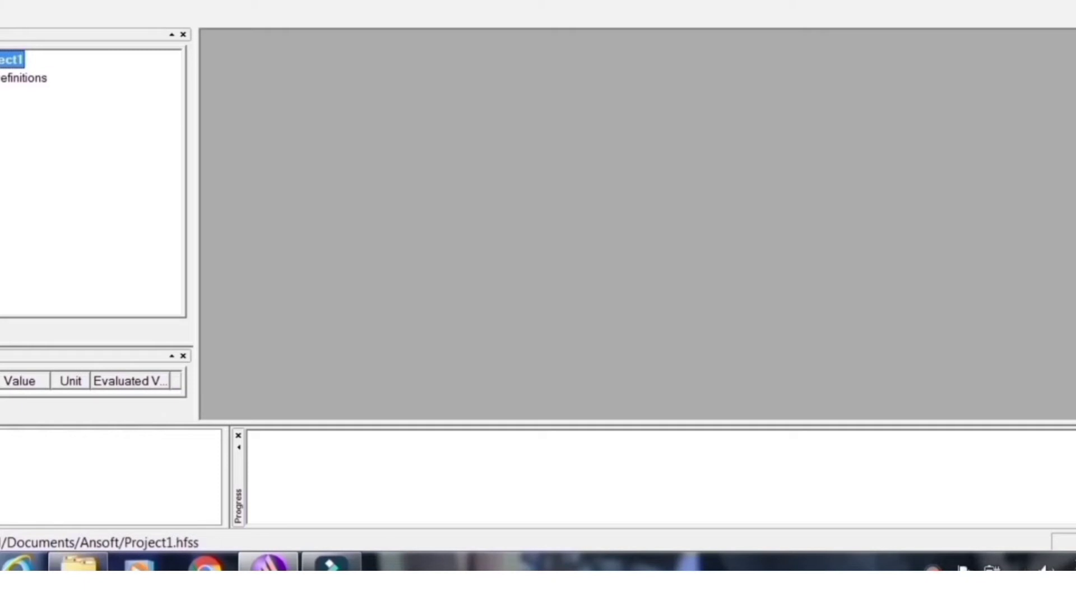
# Step: Insert a new HFSS design into the project
pyautogui.click(115, 1)
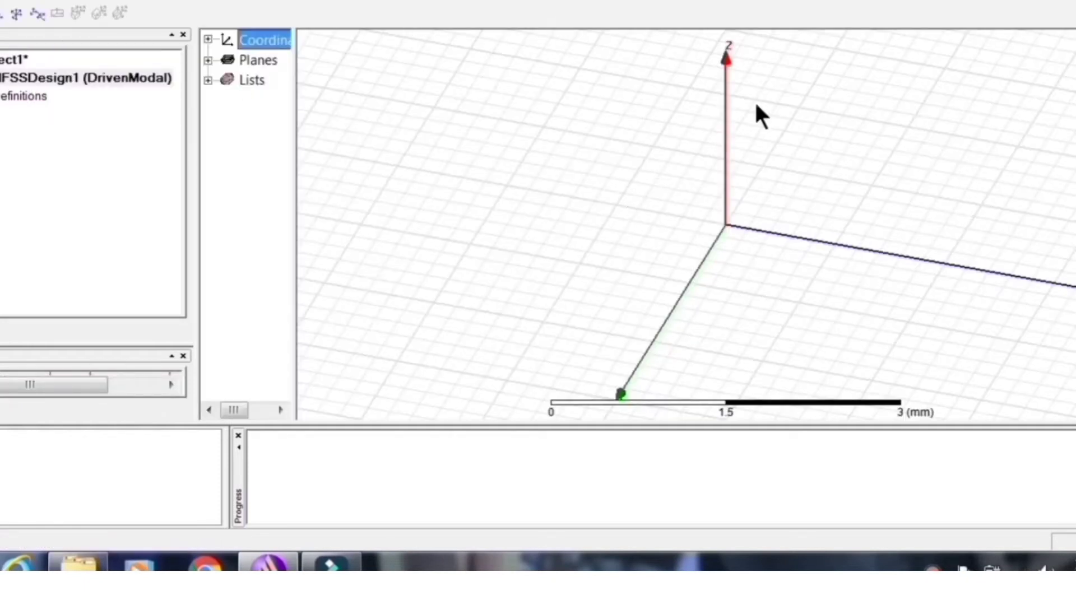
pyautogui.click(3, 5)
pyautogui.click(462, 100)
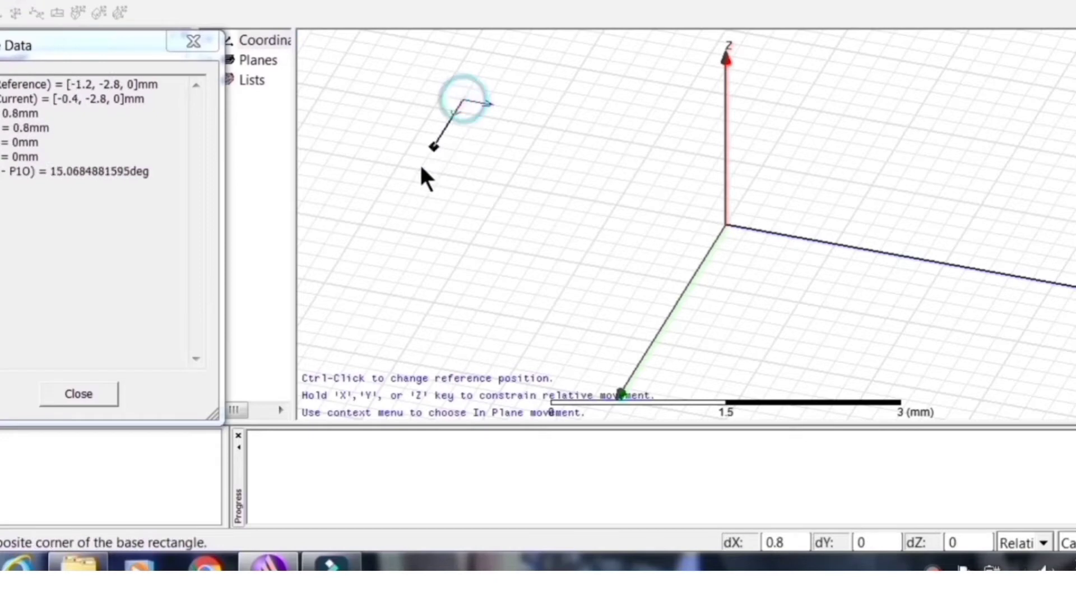
pyautogui.click(414, 193)
pyautogui.click(527, 248)
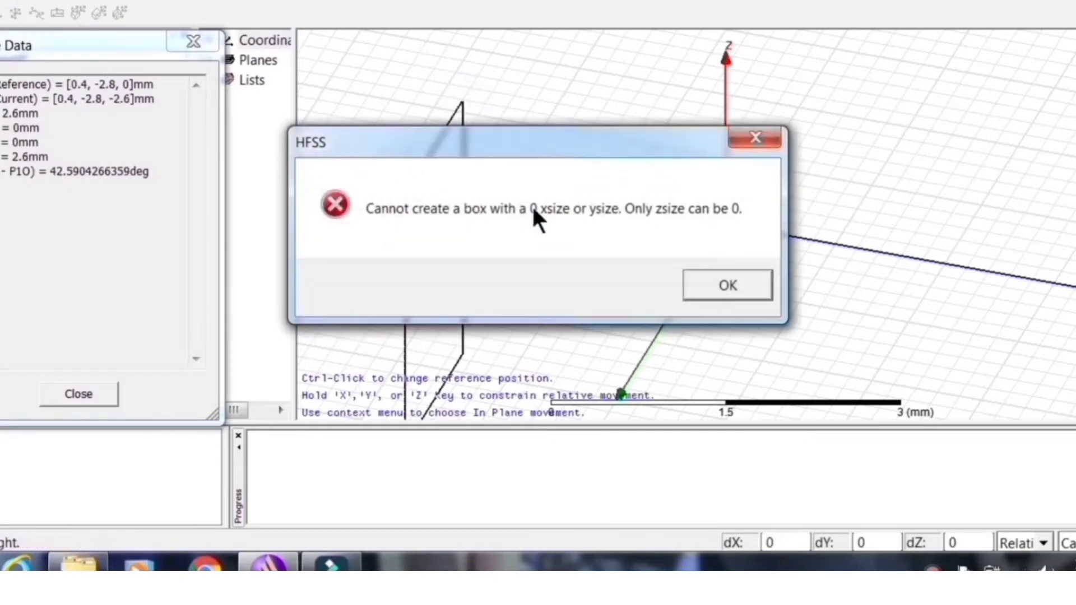
pyautogui.click(704, 288)
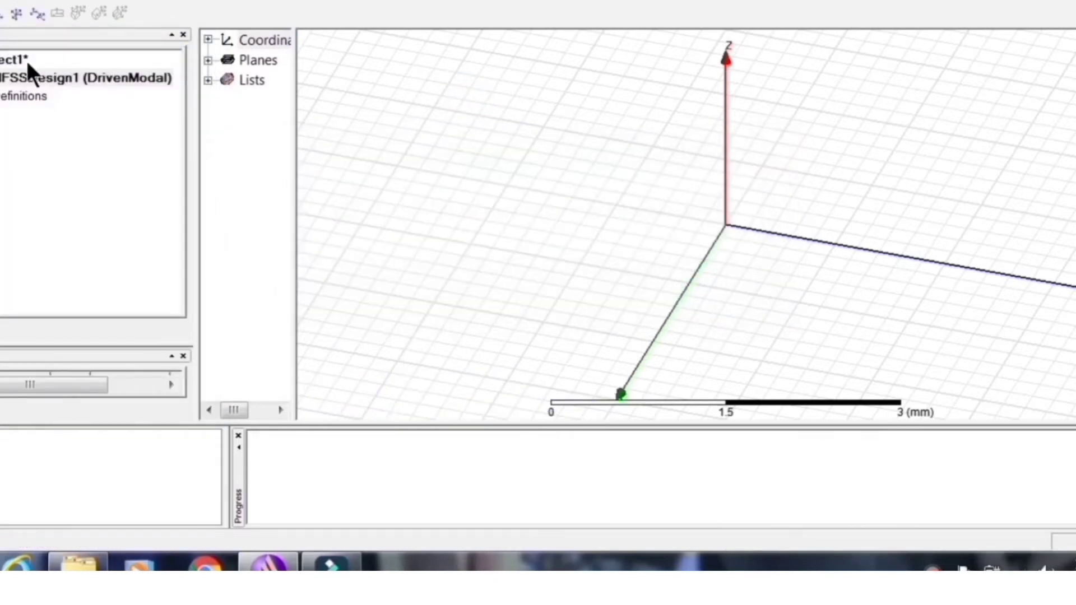
# Step: Draw a freehand box behind the origin, about 0.8 by 1.8 mm at its base and 0.4 mm deep below the XY plane
pyautogui.click(3, 5)
pyautogui.click(435, 98)
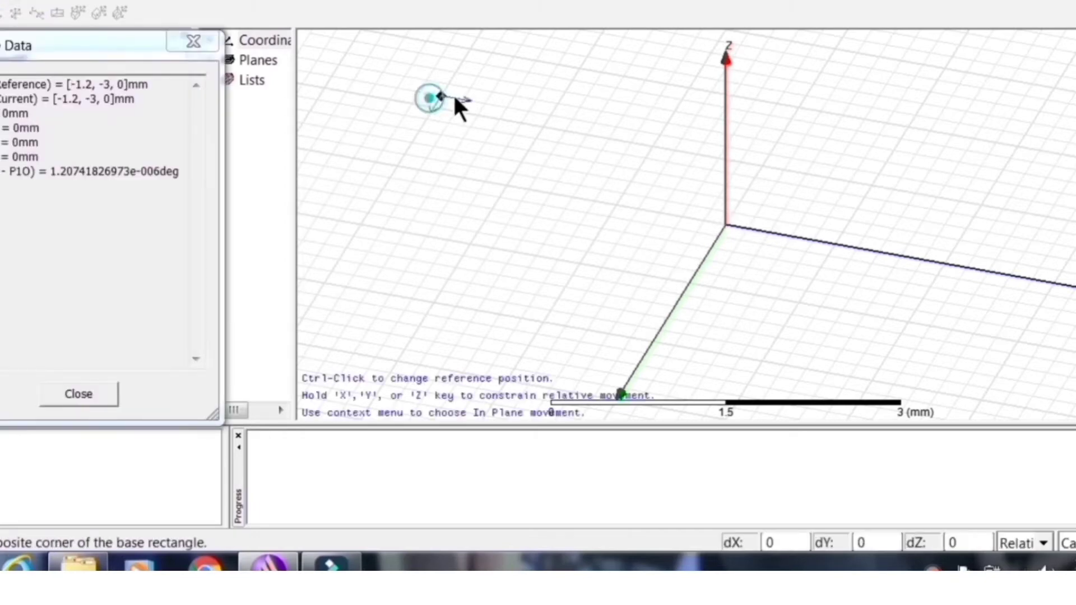
pyautogui.click(612, 179)
pyautogui.click(599, 224)
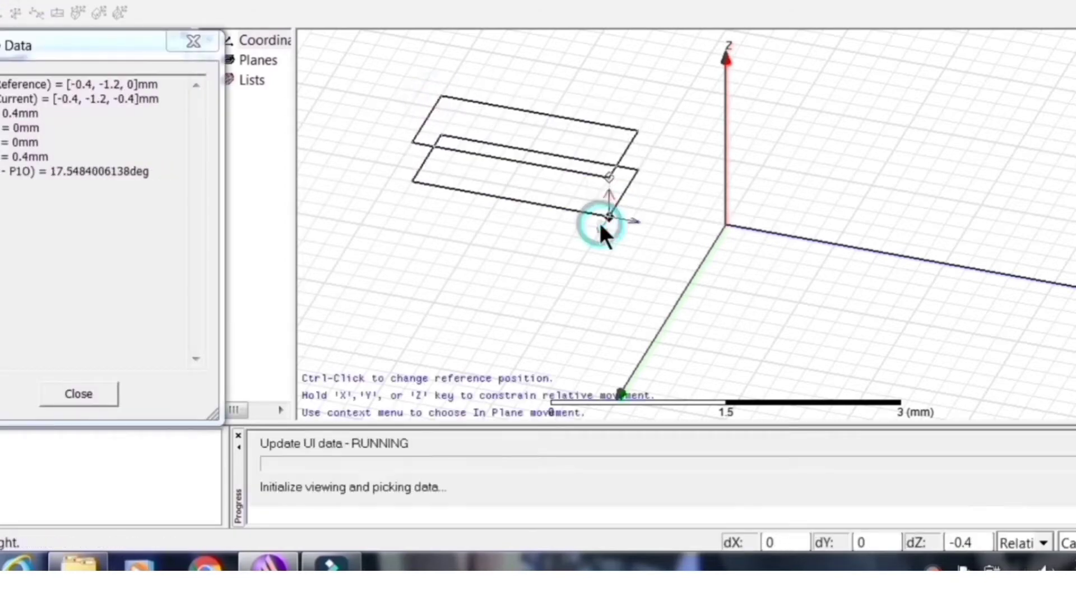
# Step: Try to give the box a name beginning with Ground and assign copper from the materials library
pyautogui.moveTo(349, 65); pyautogui.dragTo(354, 66)
pyautogui.doubleClick(305, 73)
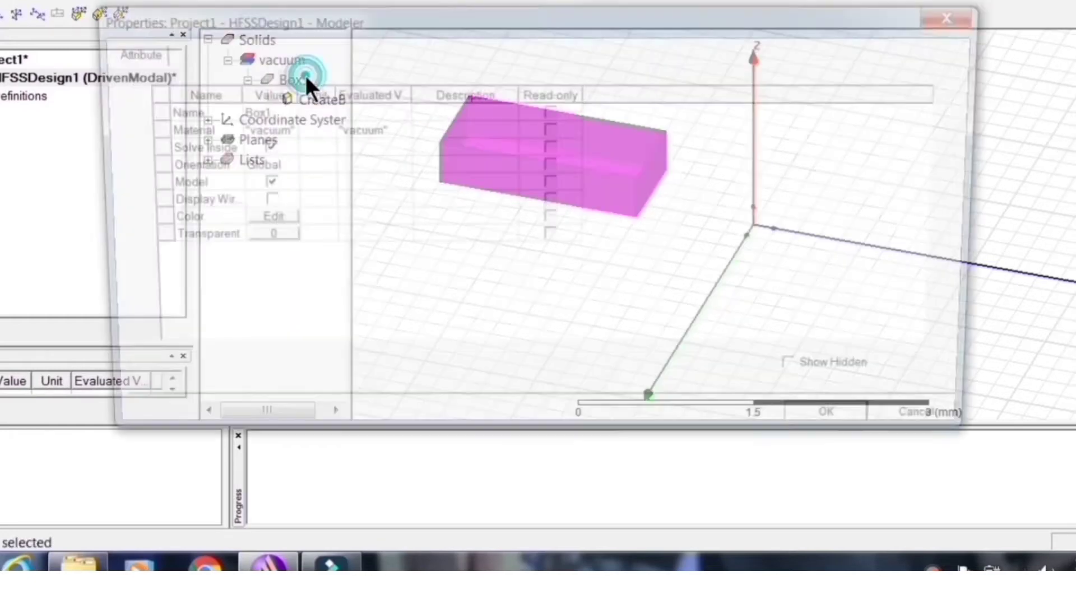
pyautogui.click(273, 108)
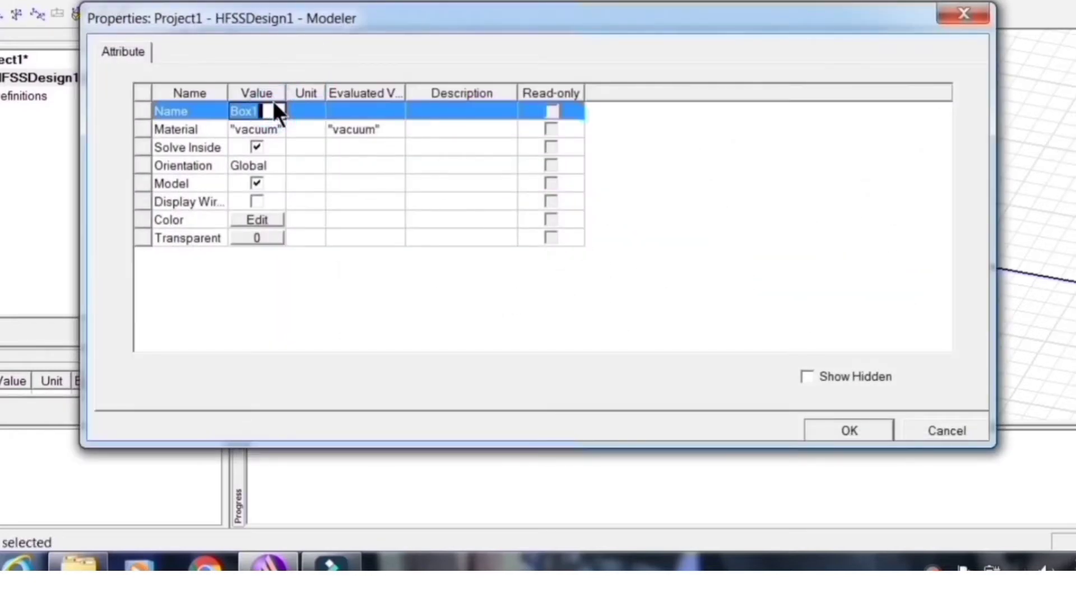
pyautogui.write('Gr')
pyautogui.click(258, 122)
pyautogui.click(257, 126)
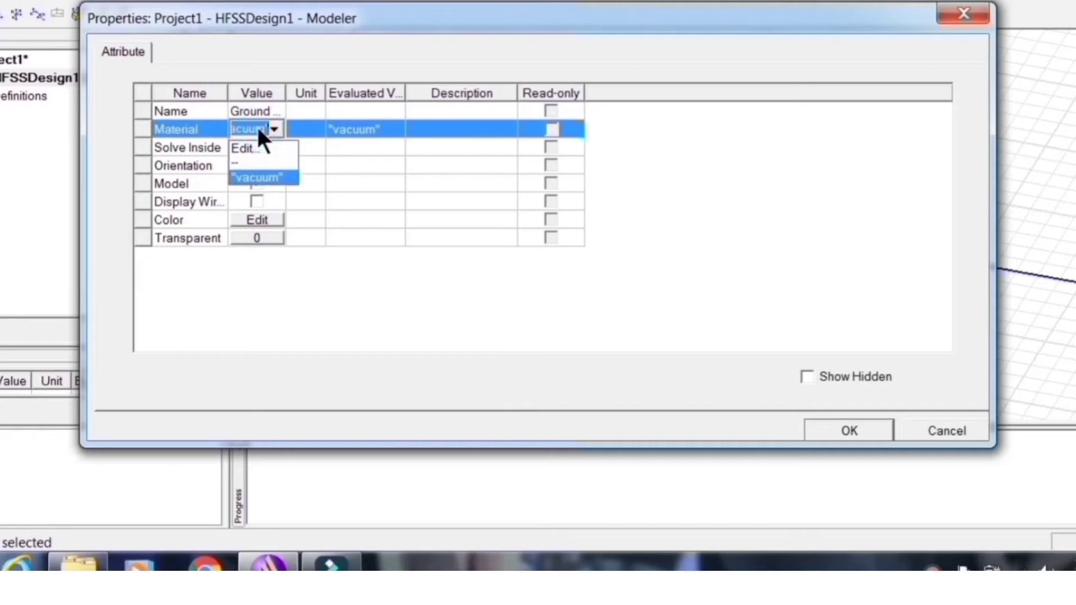
pyautogui.click(252, 147)
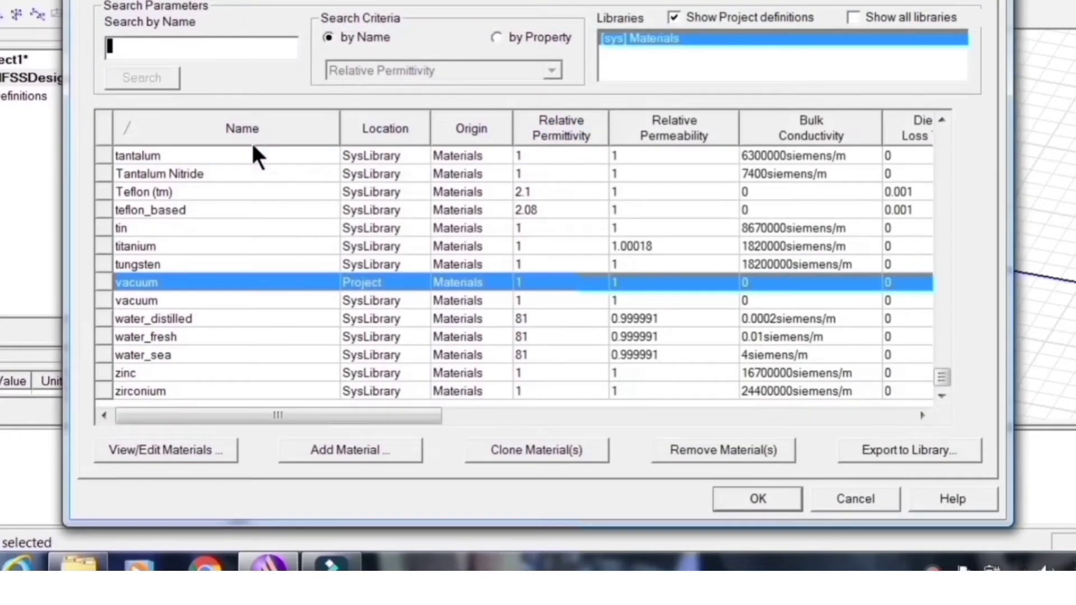
pyautogui.write('cop')
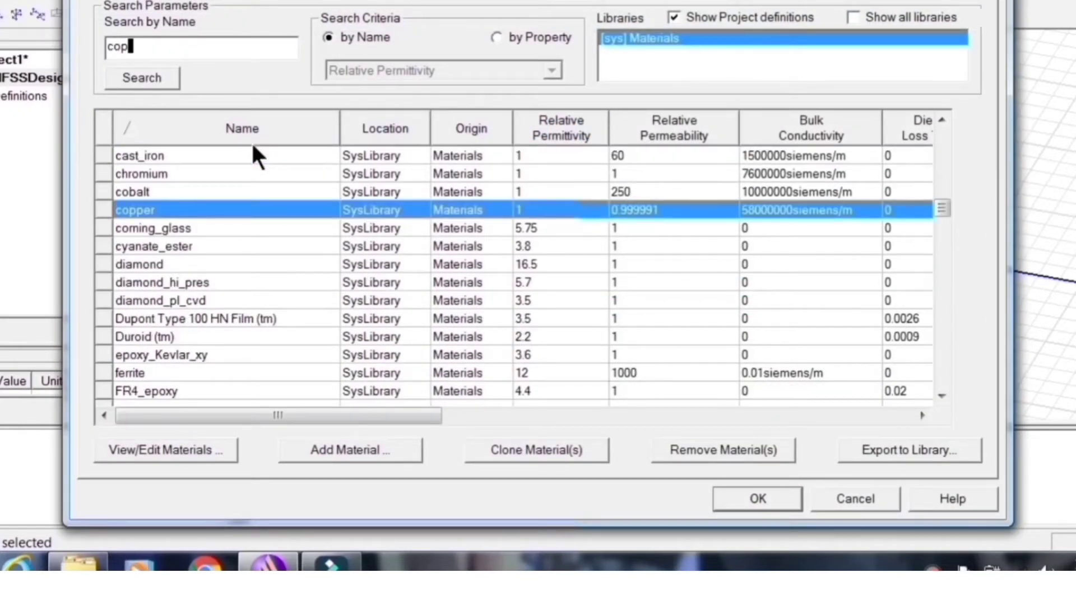
pyautogui.click(224, 210)
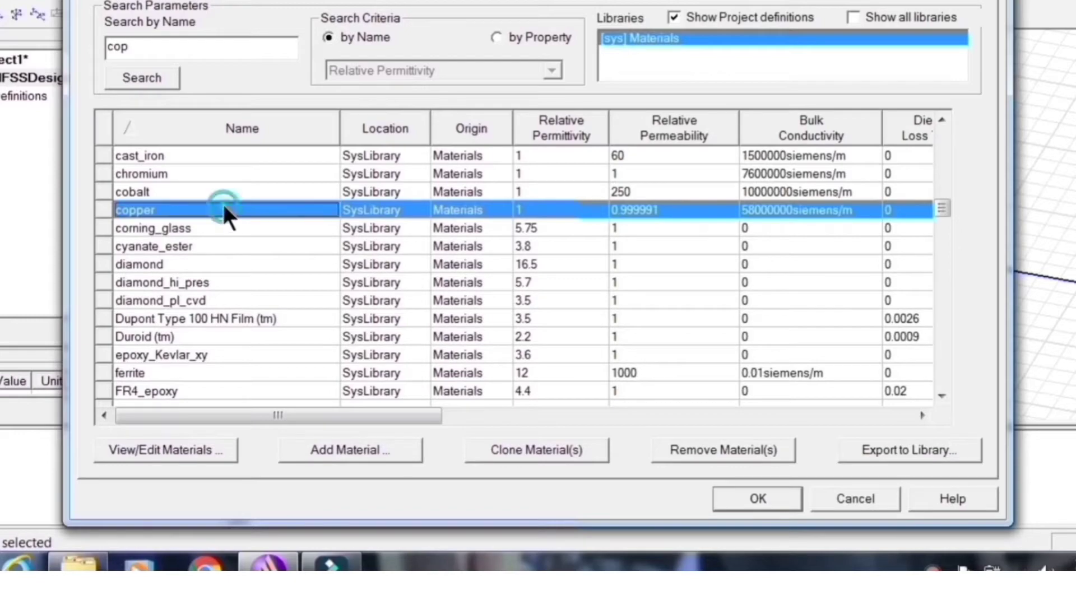
pyautogui.click(735, 498)
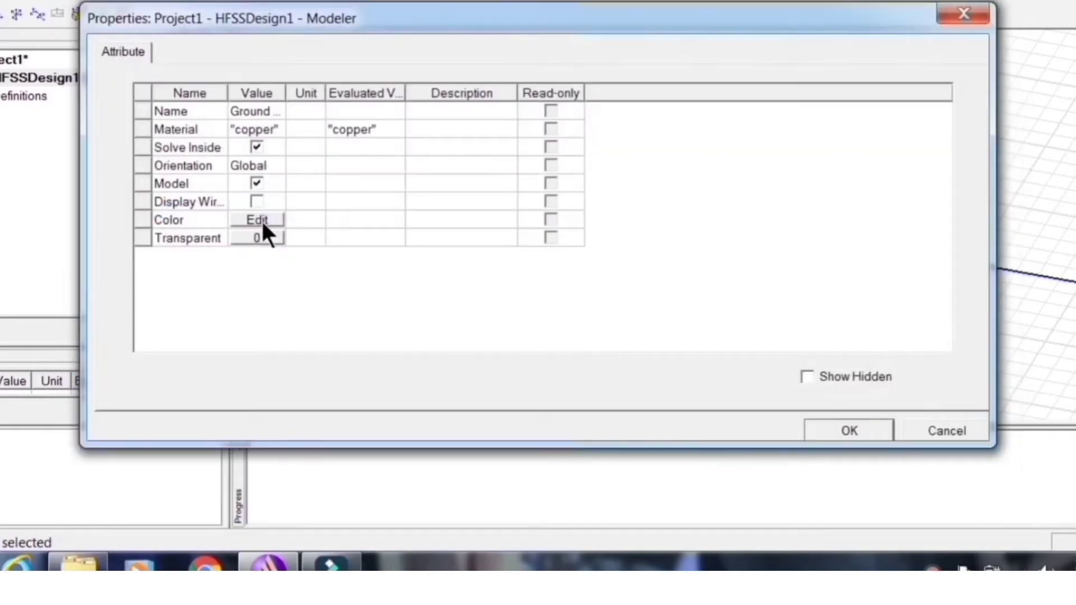
# Step: Set the box's color to olive (128, 128, 0) and apply its attributes
pyautogui.click(259, 219)
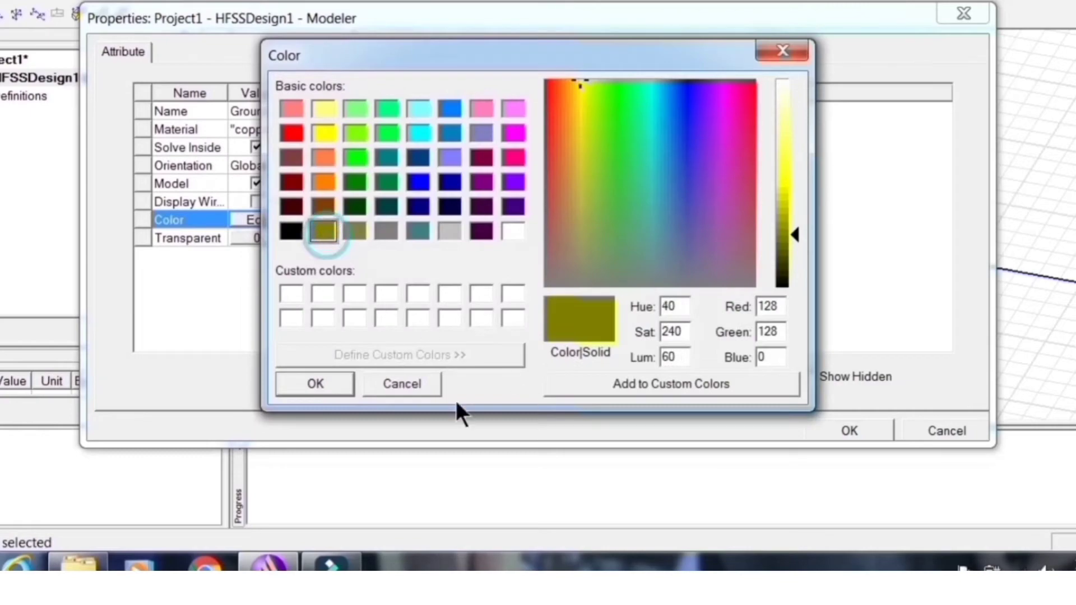
pyautogui.click(337, 384)
pyautogui.click(865, 428)
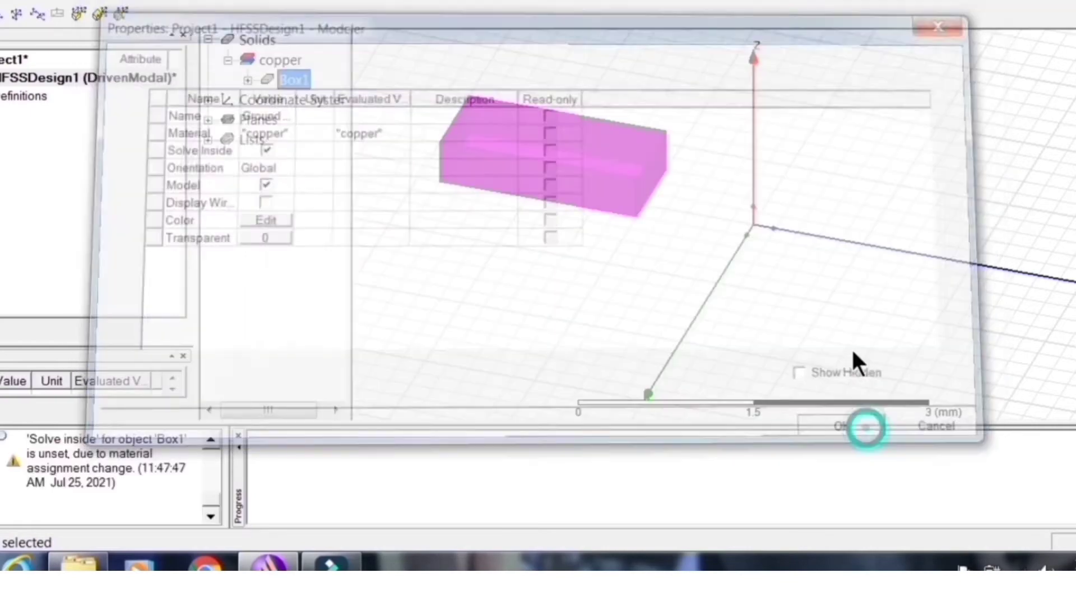
# Step: Position the copper box at -30, -30, 0 mm and set its X size to 60 mm, Y size to 60 mm and Z size to 0.5 mm
pyautogui.click(247, 80)
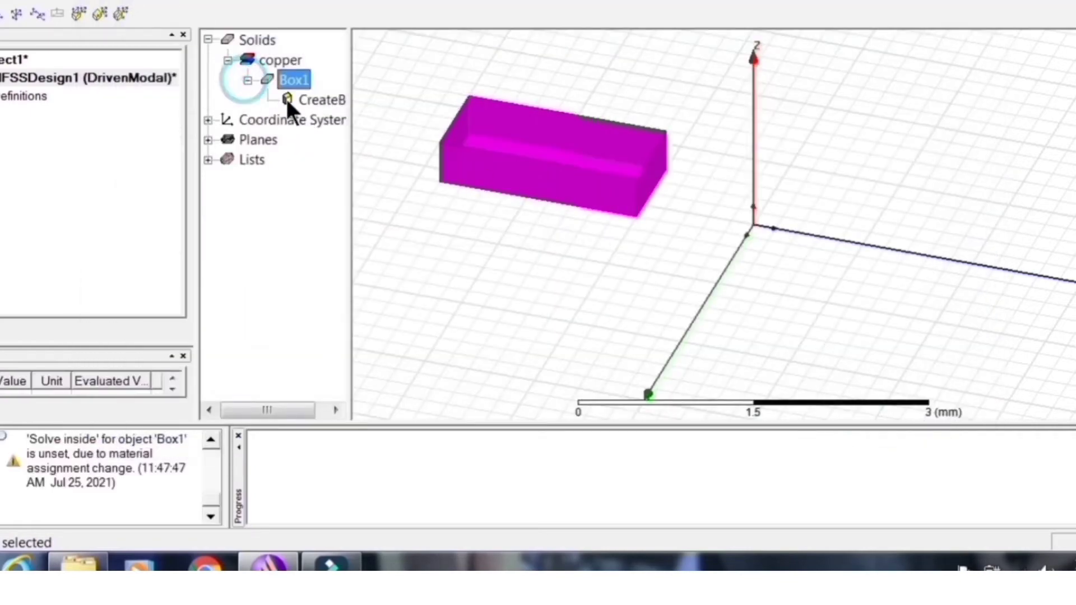
pyautogui.doubleClick(295, 96)
pyautogui.click(284, 148)
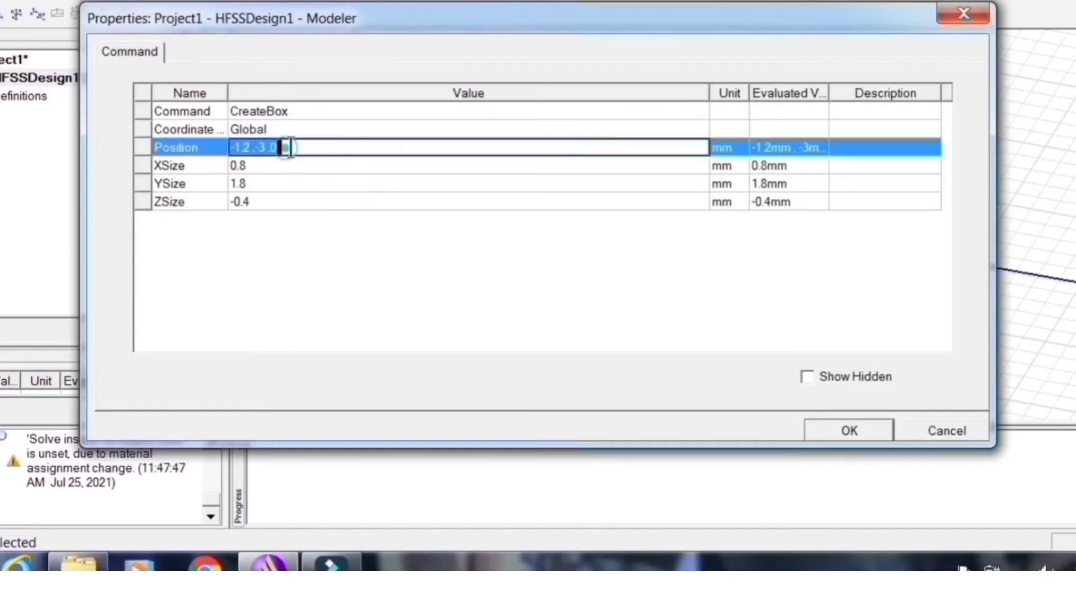
pyautogui.write('-')
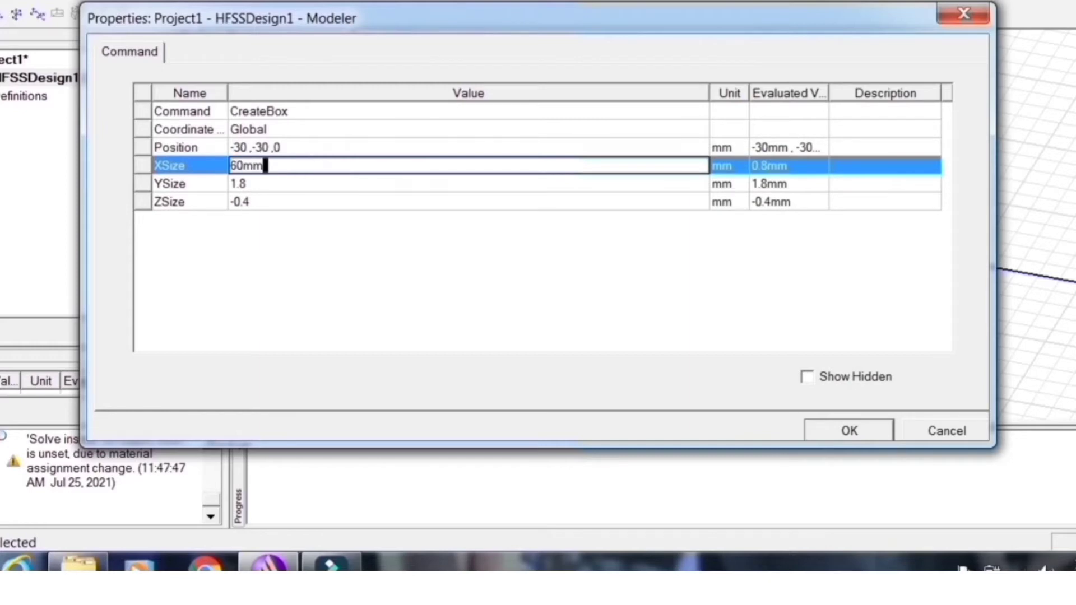
pyautogui.write('60mm')
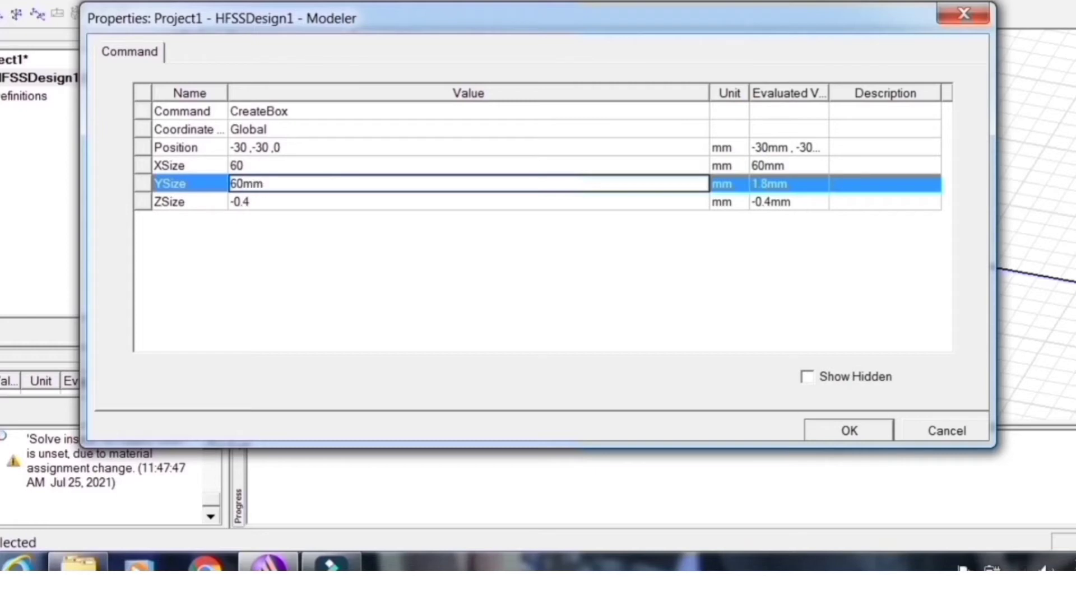
pyautogui.press('Tab')
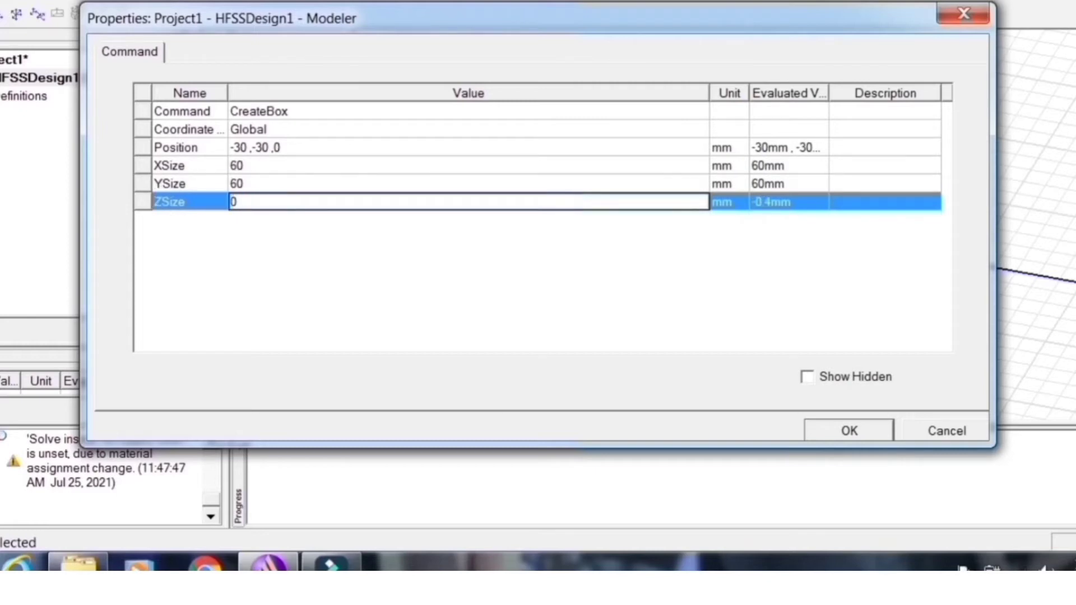
pyautogui.write('.5mm')
pyautogui.click(863, 431)
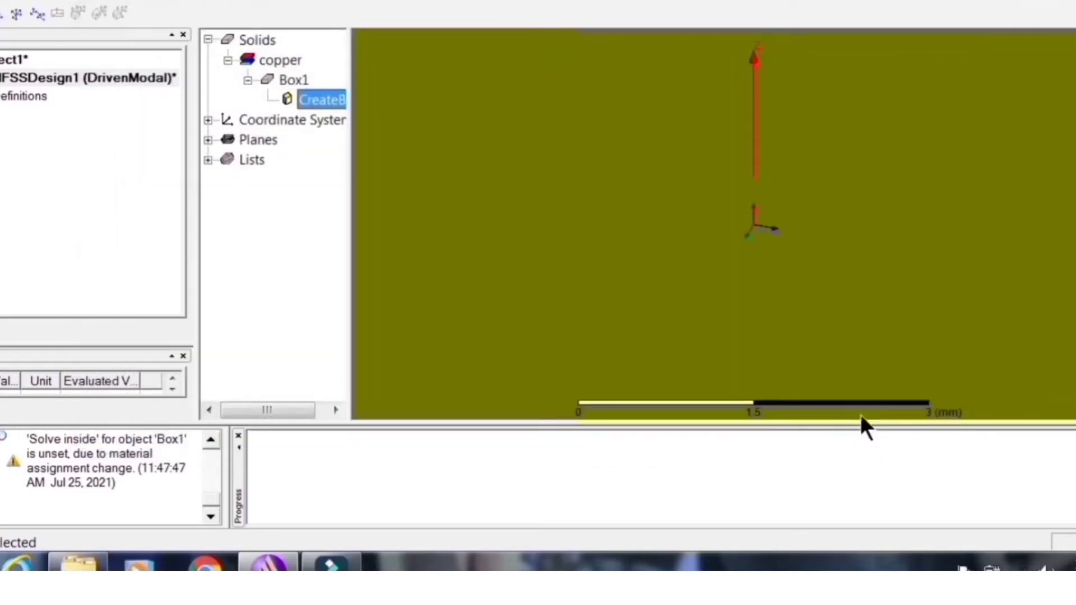
# Step: Rename the copper box as GP
pyautogui.hotkey('ctrl', 'd')
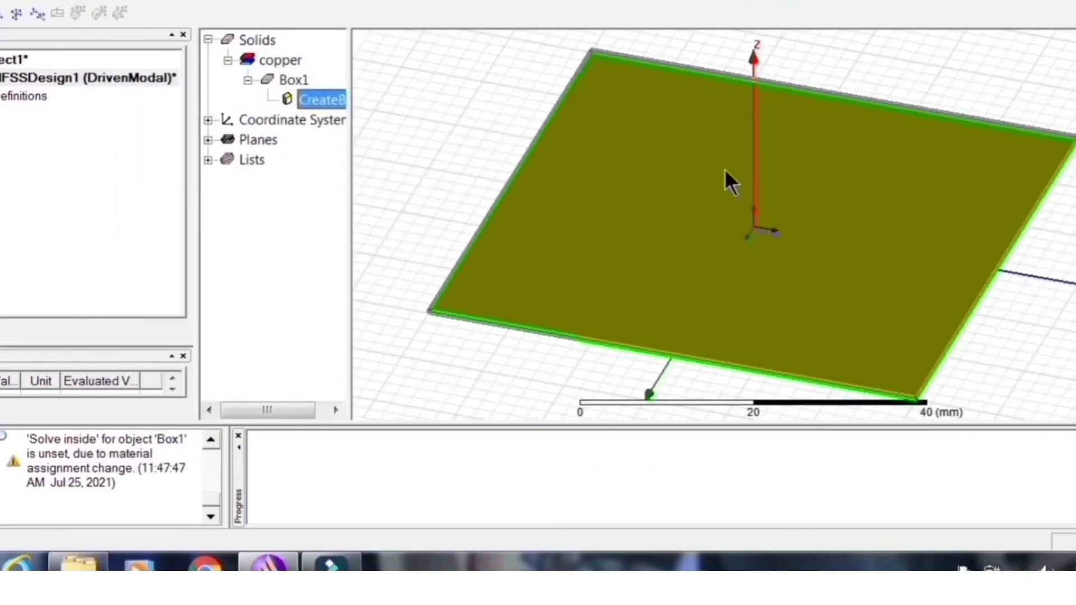
pyautogui.moveTo(665, 167); pyautogui.dragTo(872, 84)
pyautogui.keyDown('alt'); pyautogui.doubleClick(872, 84); pyautogui.keyUp('alt')
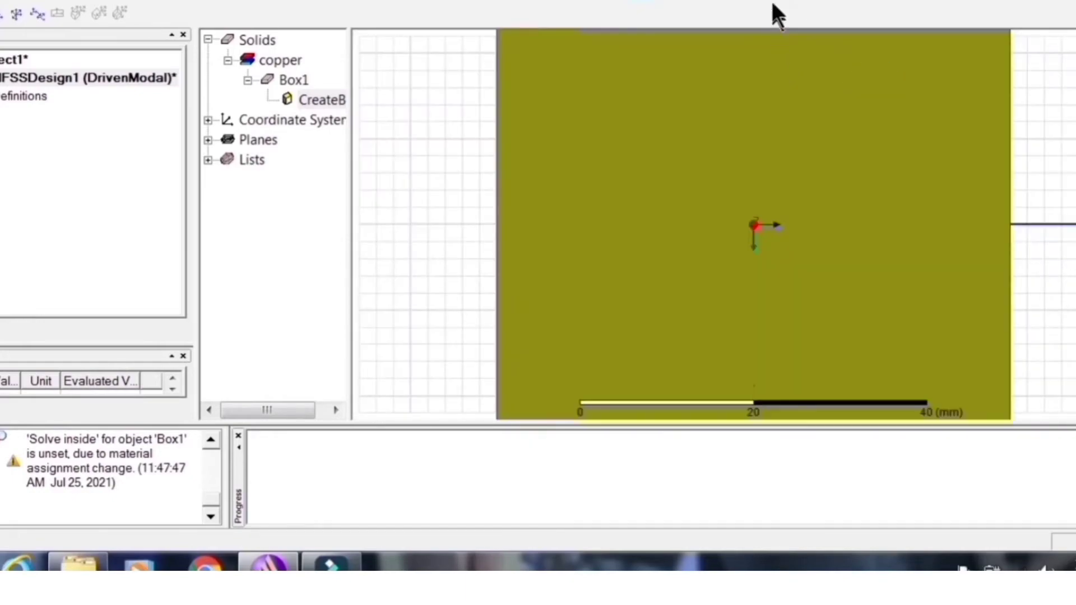
pyautogui.hotkey('ctrl', 'd')
pyautogui.moveTo(753, 289); pyautogui.dragTo(493, 127)
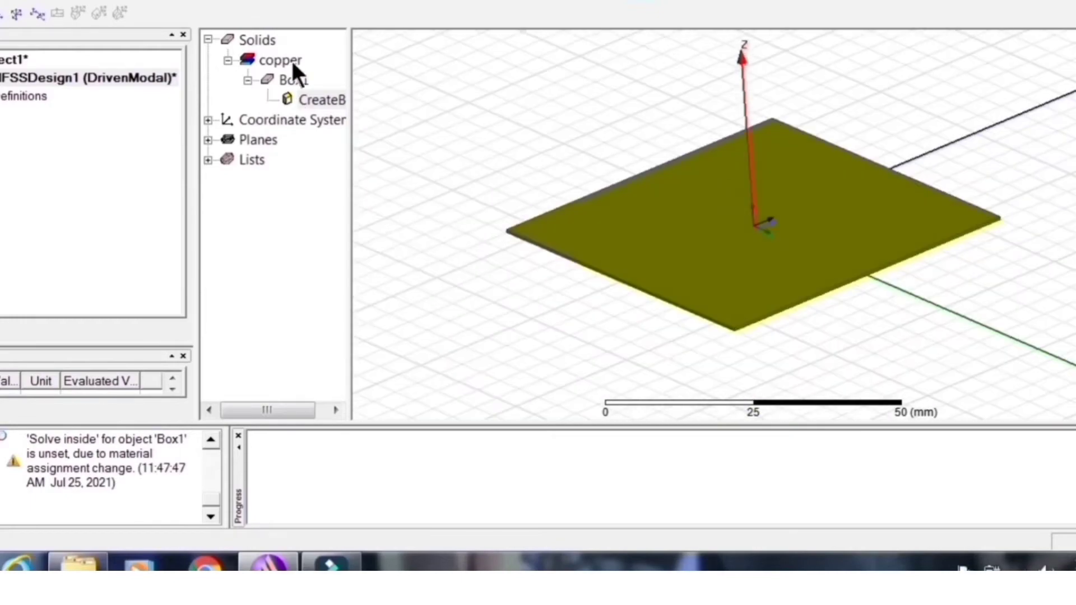
pyautogui.doubleClick(286, 80)
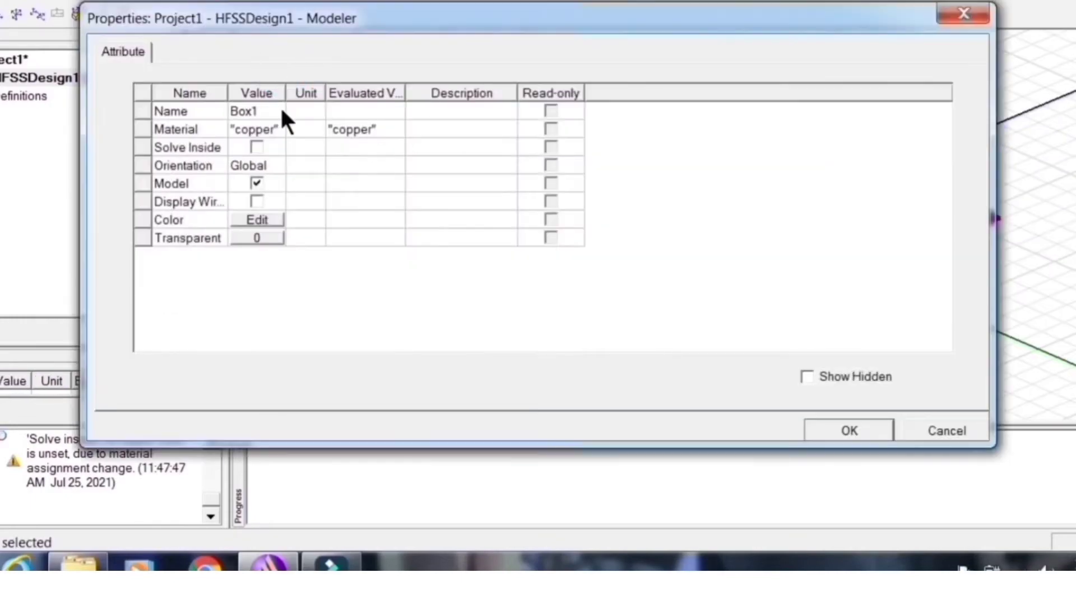
pyautogui.click(280, 111)
pyautogui.write('GP')
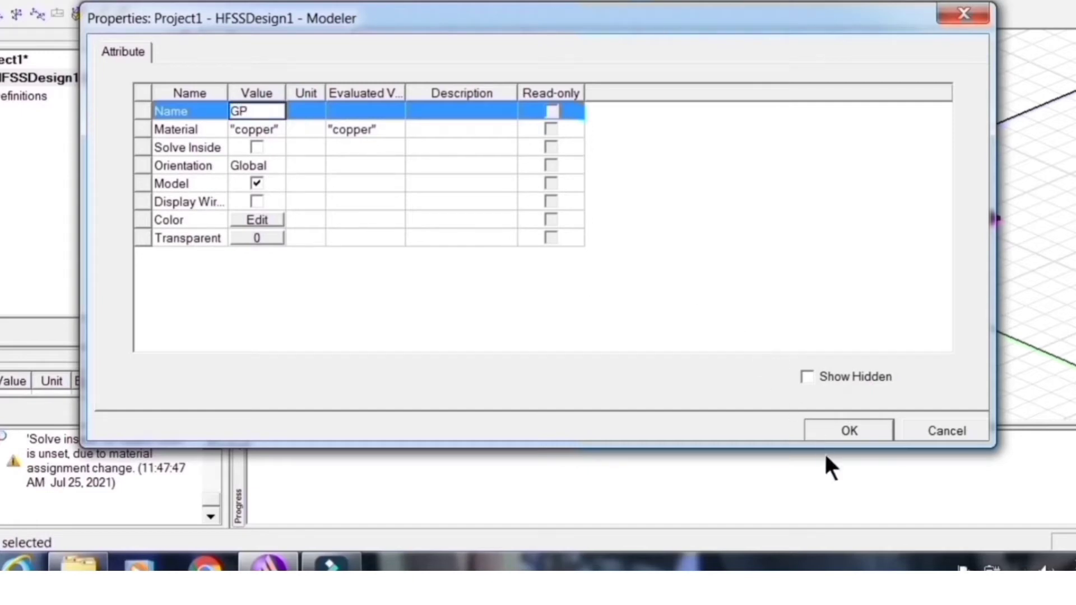
pyautogui.click(829, 425)
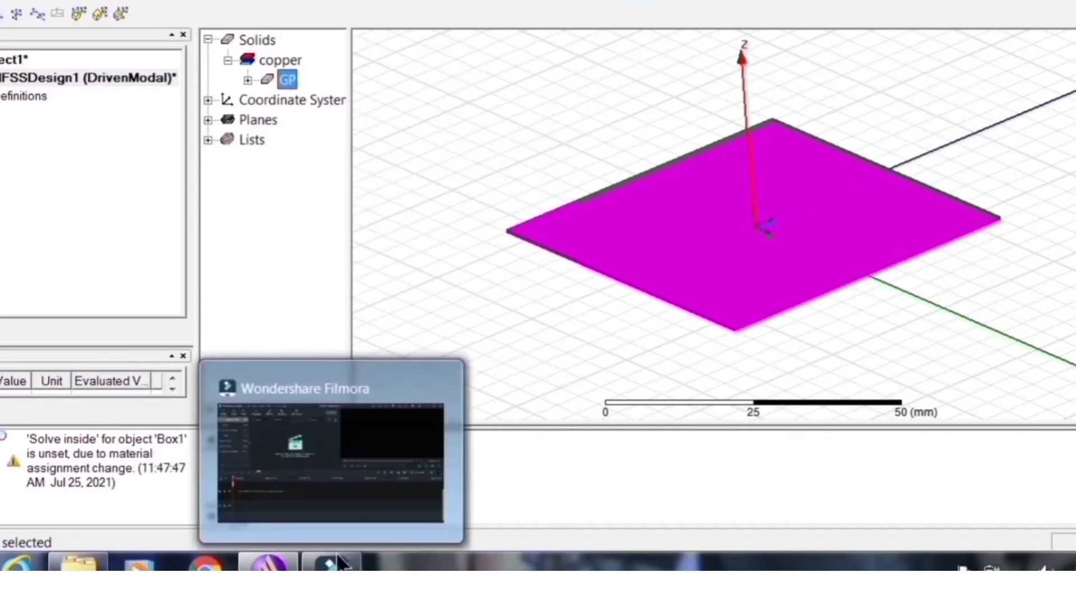
# Step: Draw a second freehand box behind the copper ground plane, starting from the XY plane
pyautogui.moveTo(332, 566)
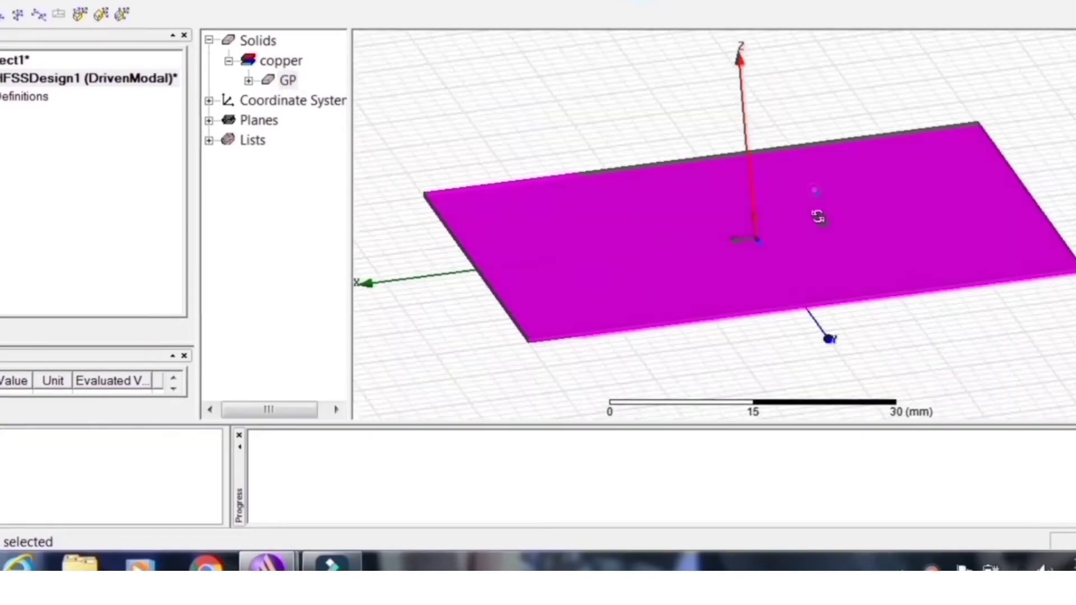
pyautogui.keyDown('alt'); pyautogui.moveTo(817, 216); pyautogui.dragTo(802, 175); pyautogui.keyUp('alt')
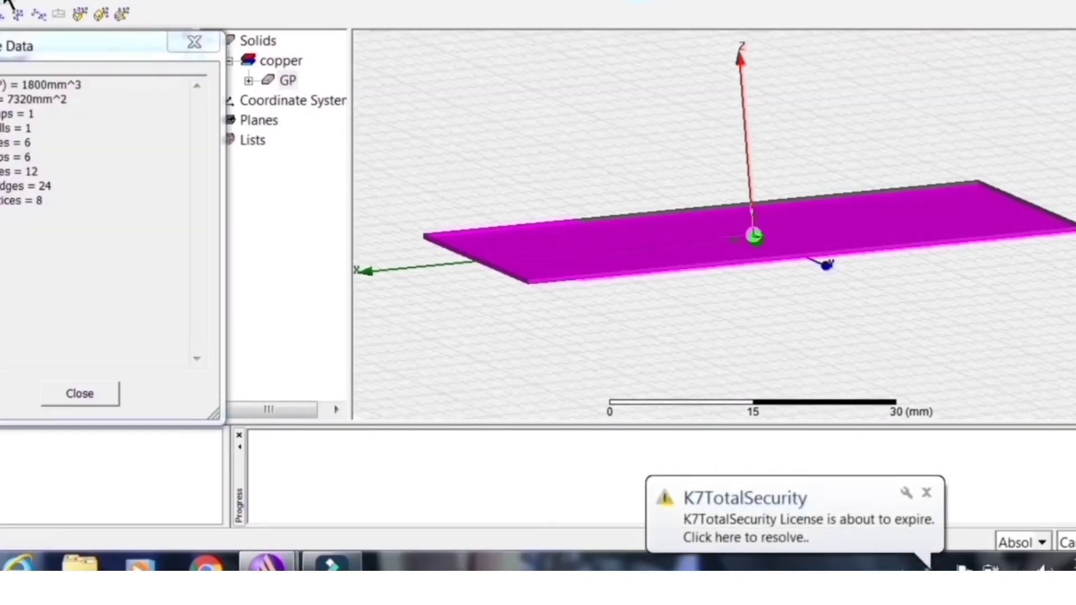
pyautogui.keyDown('ctrl'); pyautogui.click(510, 74); pyautogui.keyUp('ctrl')
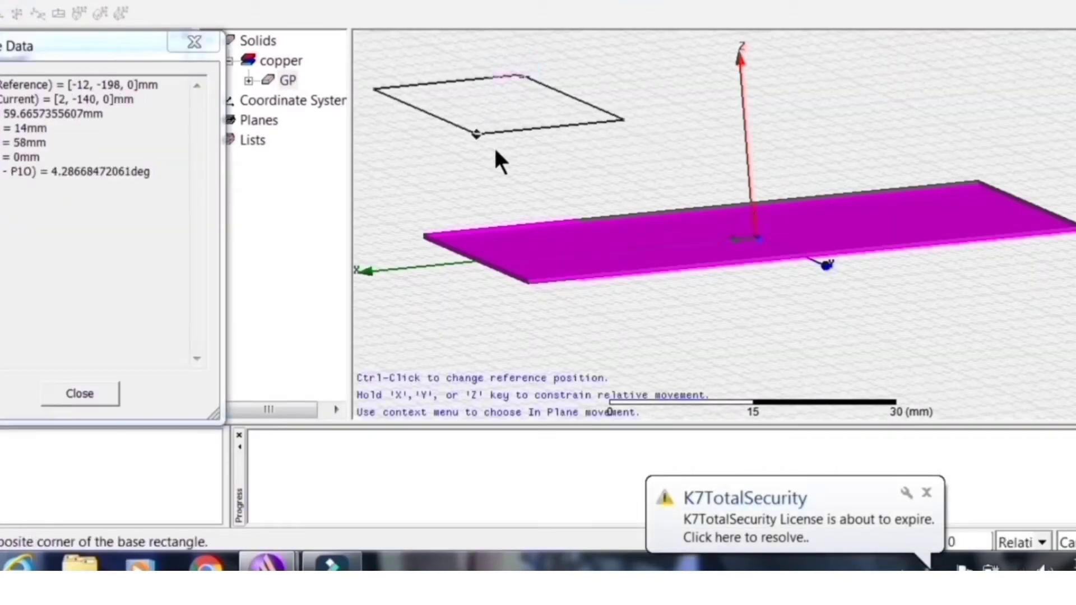
pyautogui.keyDown('ctrl'); pyautogui.click(501, 179); pyautogui.keyUp('ctrl')
pyautogui.click(499, 193)
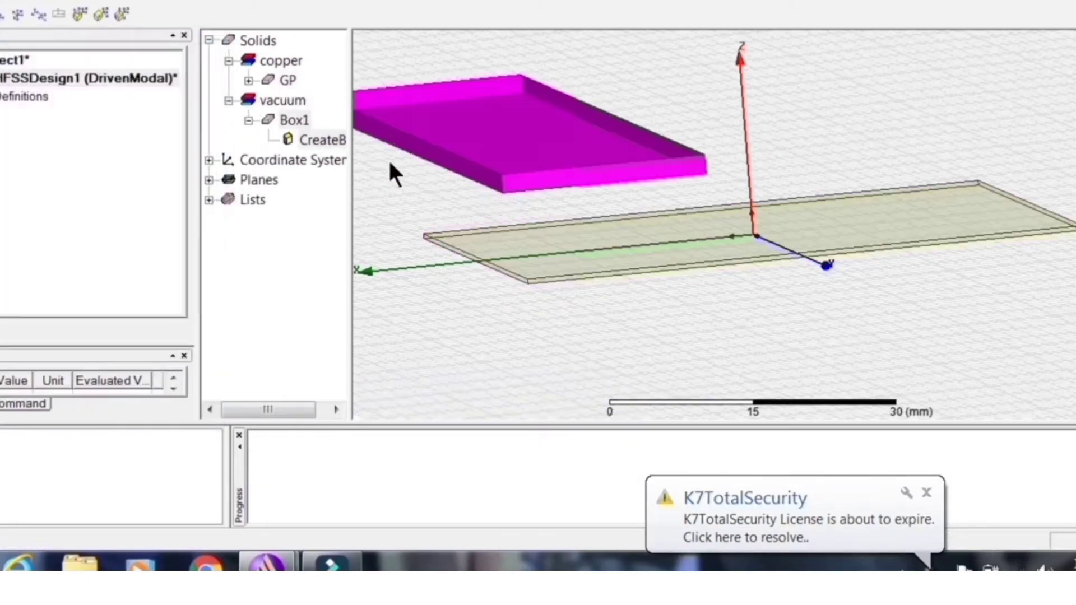
# Step: Rename the second box, drawn behind the ground plane, as SUB
pyautogui.doubleClick(292, 121)
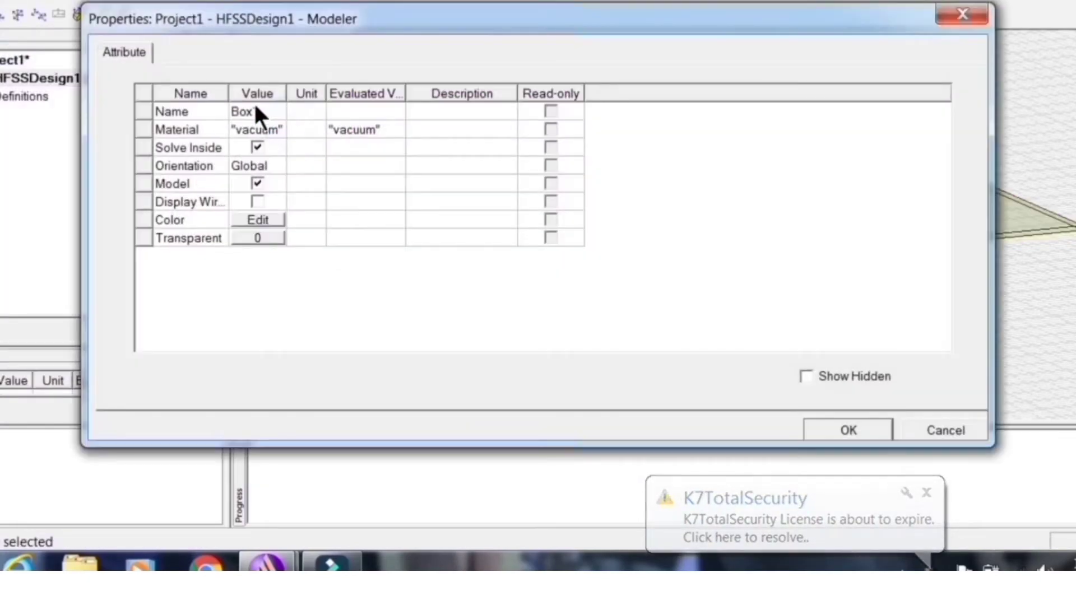
pyautogui.click(256, 110)
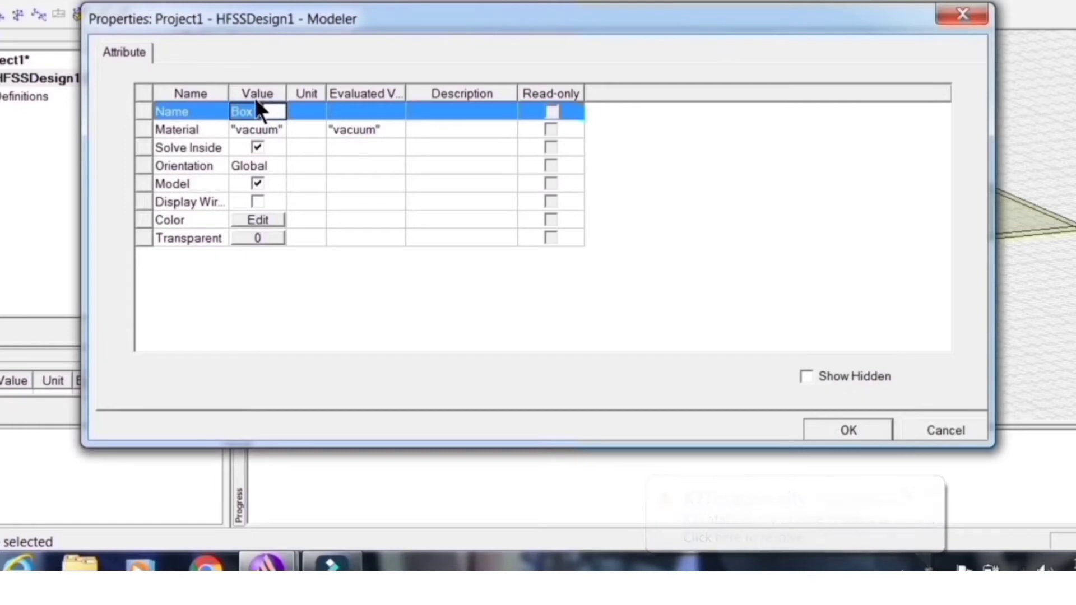
pyautogui.write('SUB')
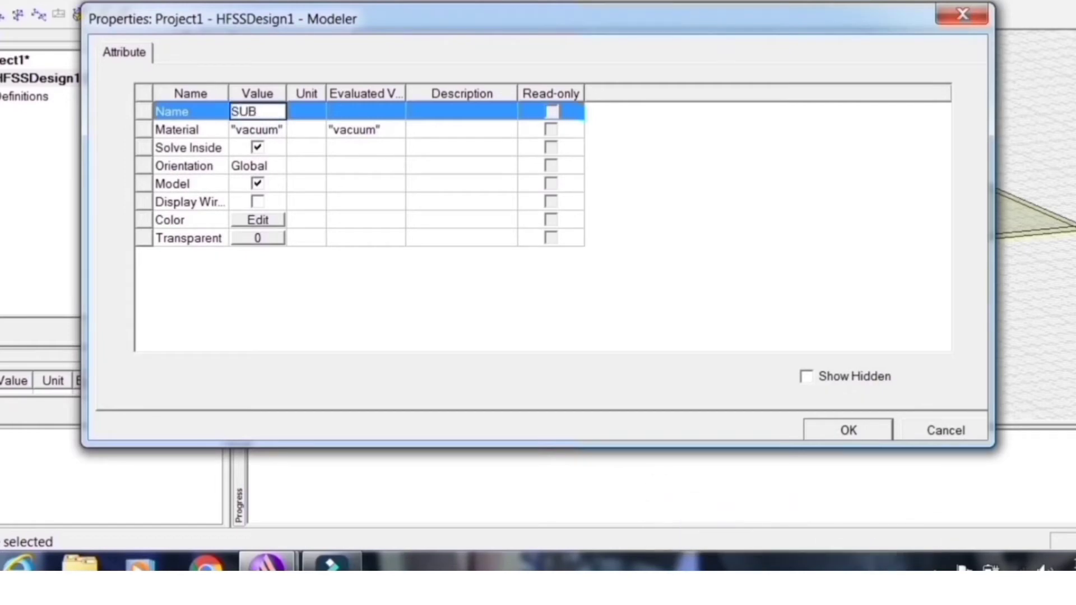
# Step: Assign the material Rogers RT/duroid 5870 (tm) with relative permittivity 2.33 to the SUB box
pyautogui.click(259, 128)
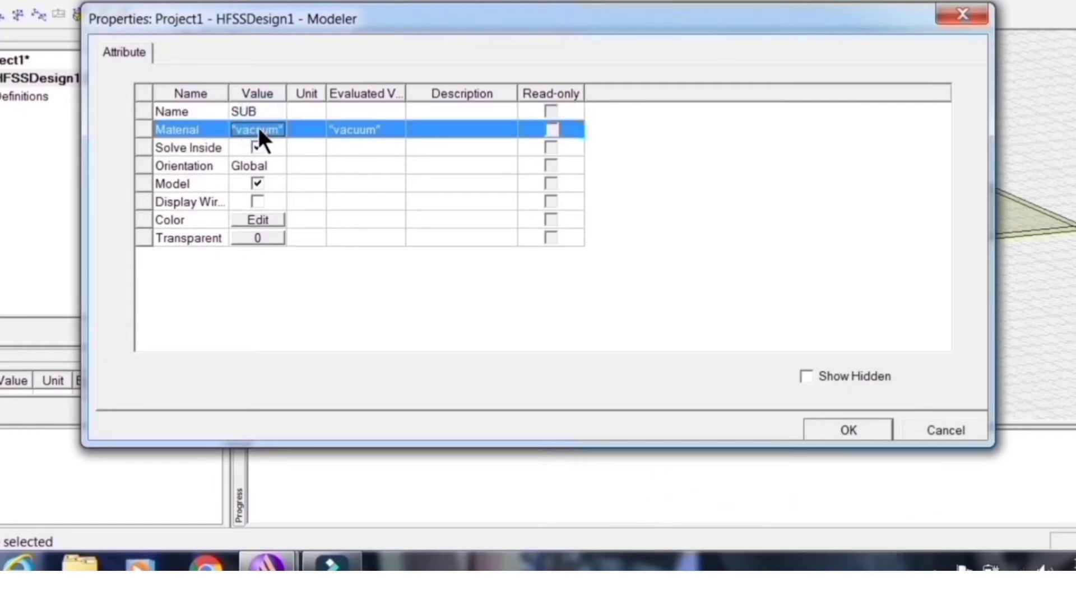
pyautogui.click(258, 128)
pyautogui.click(275, 129)
pyautogui.click(259, 147)
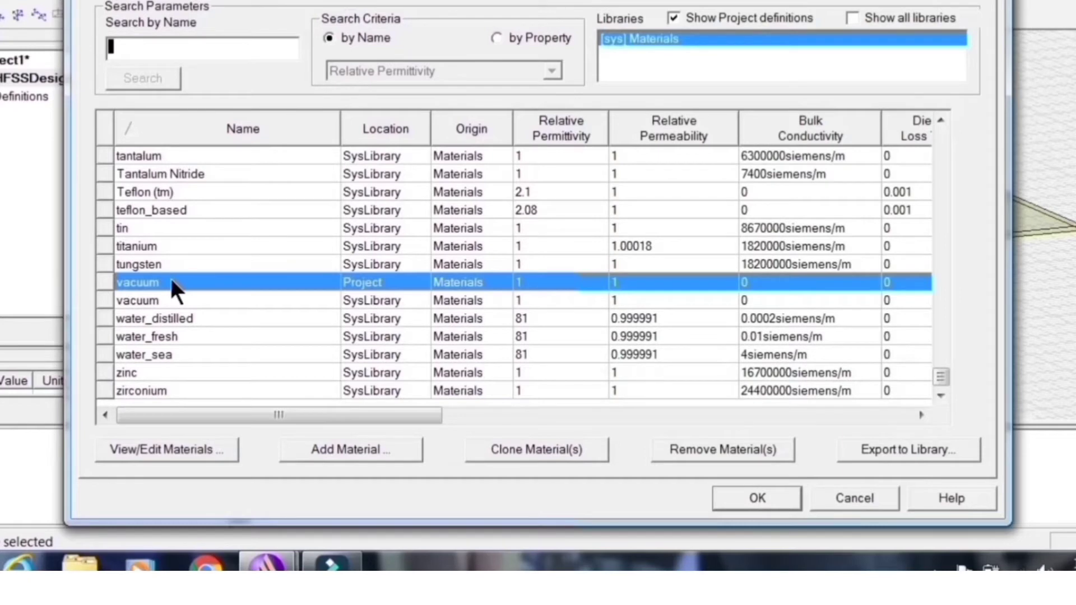
pyautogui.write('RT')
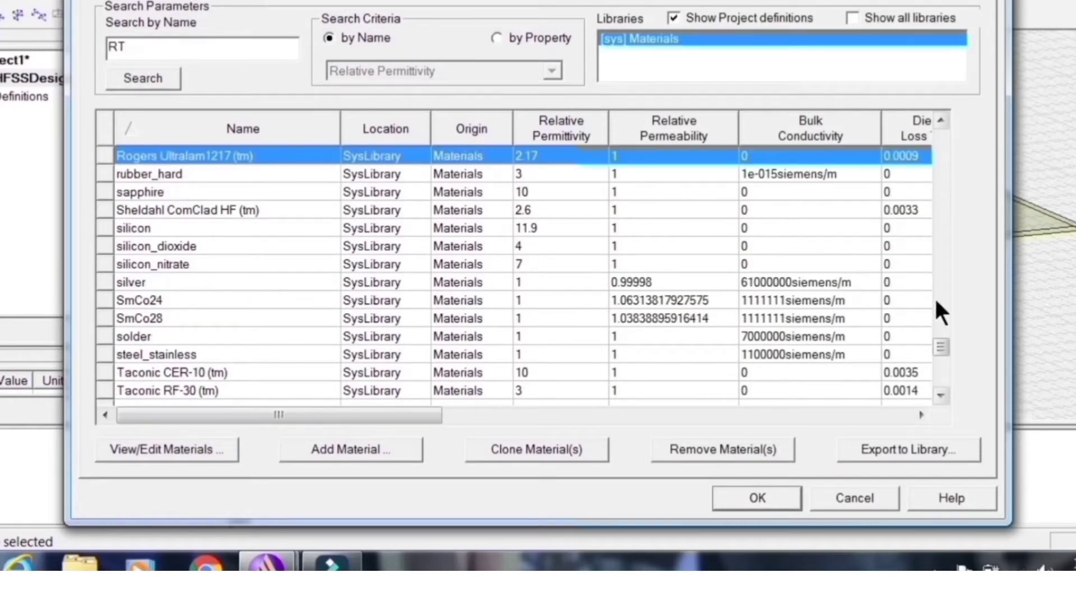
pyautogui.moveTo(934, 342); pyautogui.dragTo(936, 323)
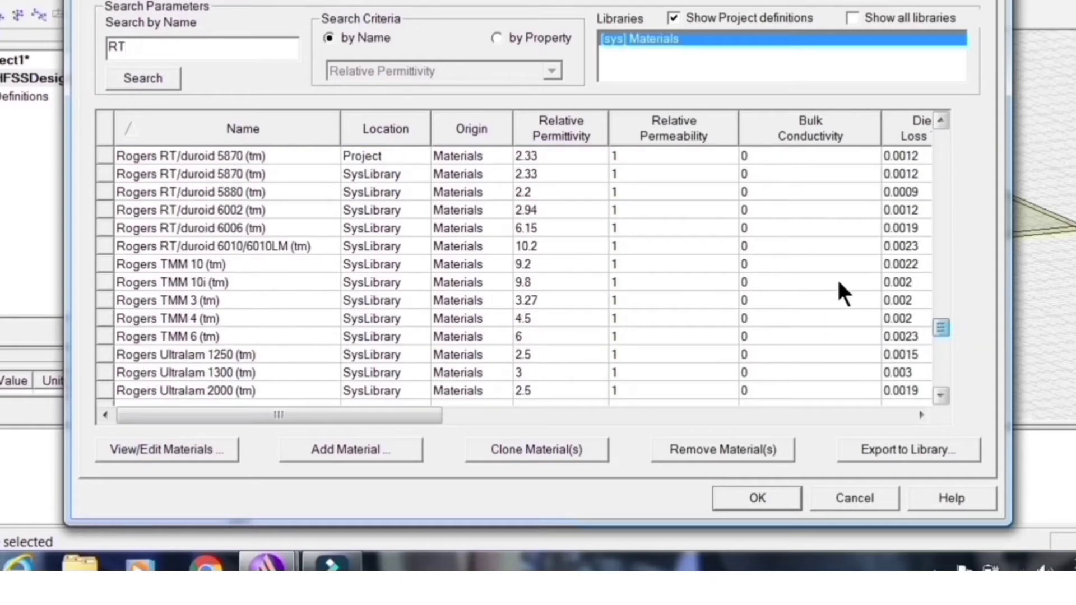
pyautogui.click(541, 158)
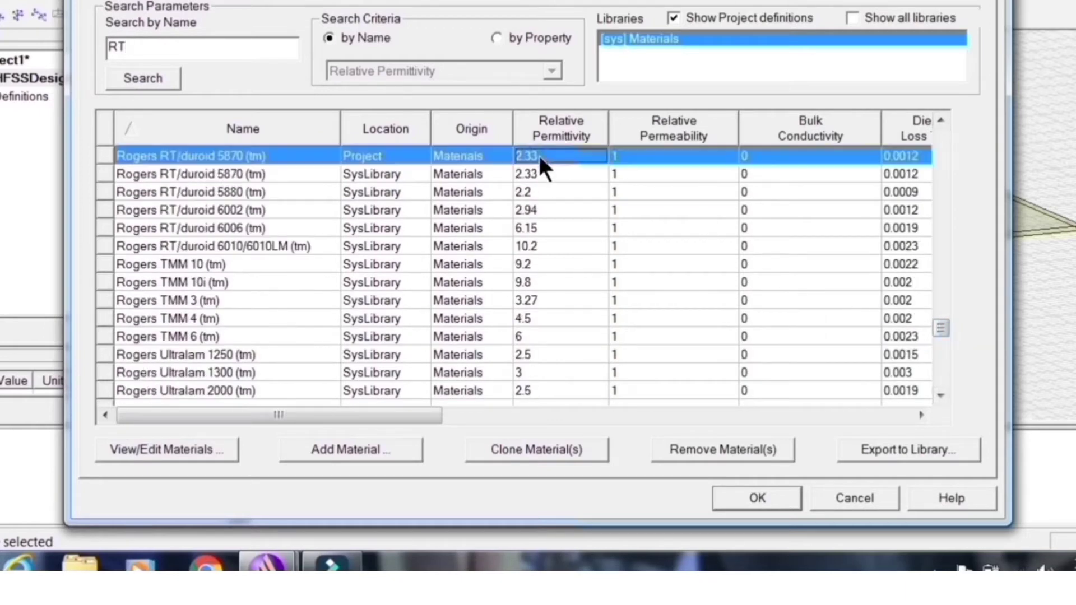
pyautogui.click(743, 507)
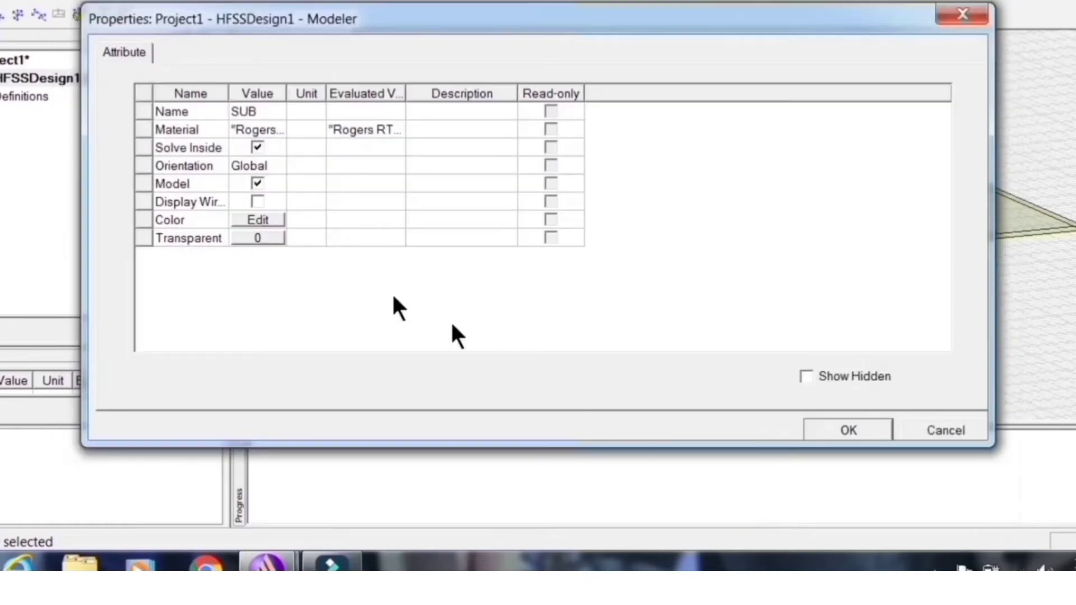
# Step: Set the SUB box's color to orange (255, 128, 0) and apply its attributes
pyautogui.click(259, 219)
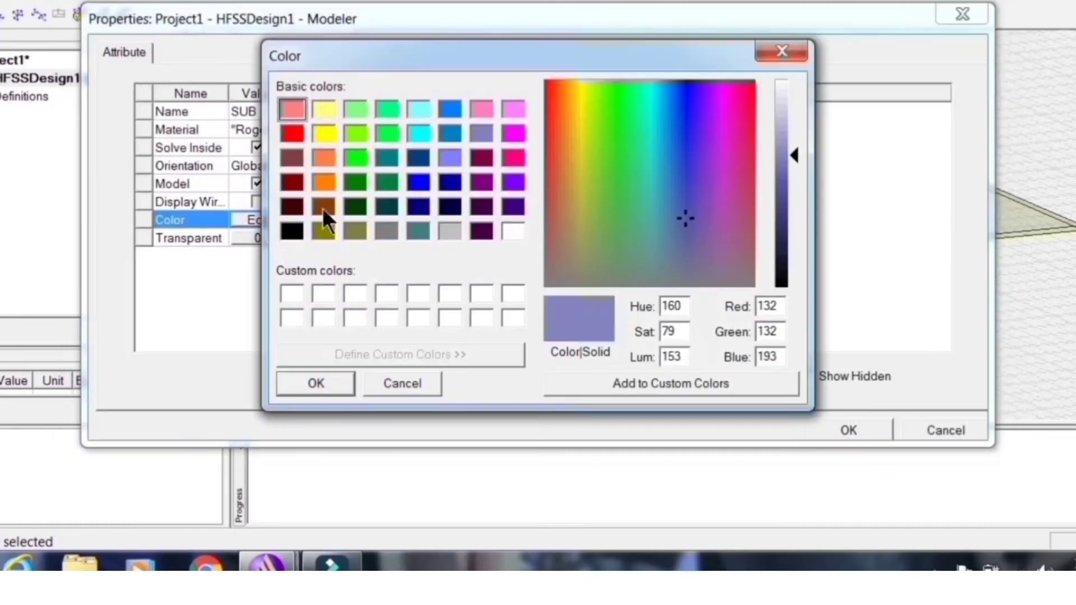
pyautogui.click(324, 182)
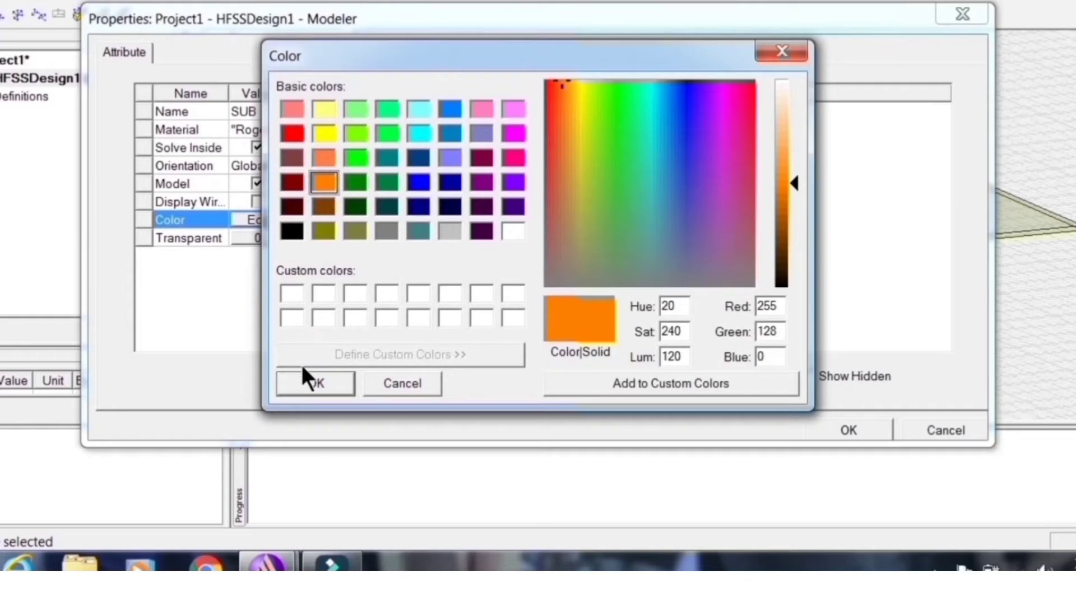
pyautogui.click(307, 382)
pyautogui.click(866, 432)
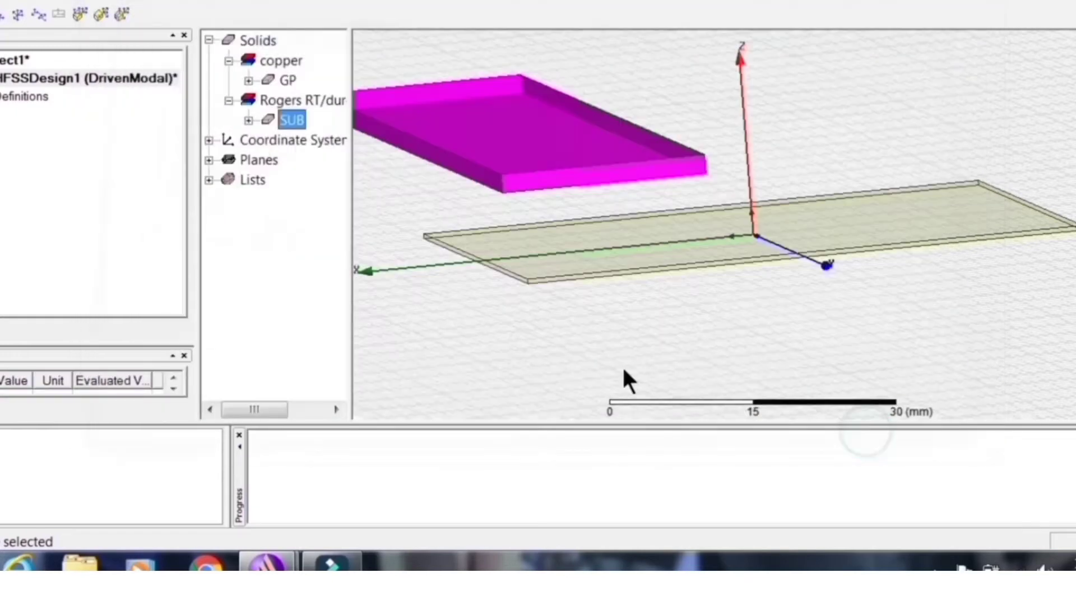
# Step: Set the position of the SUB box to -30, -30, 0.5 mm
pyautogui.click(248, 120)
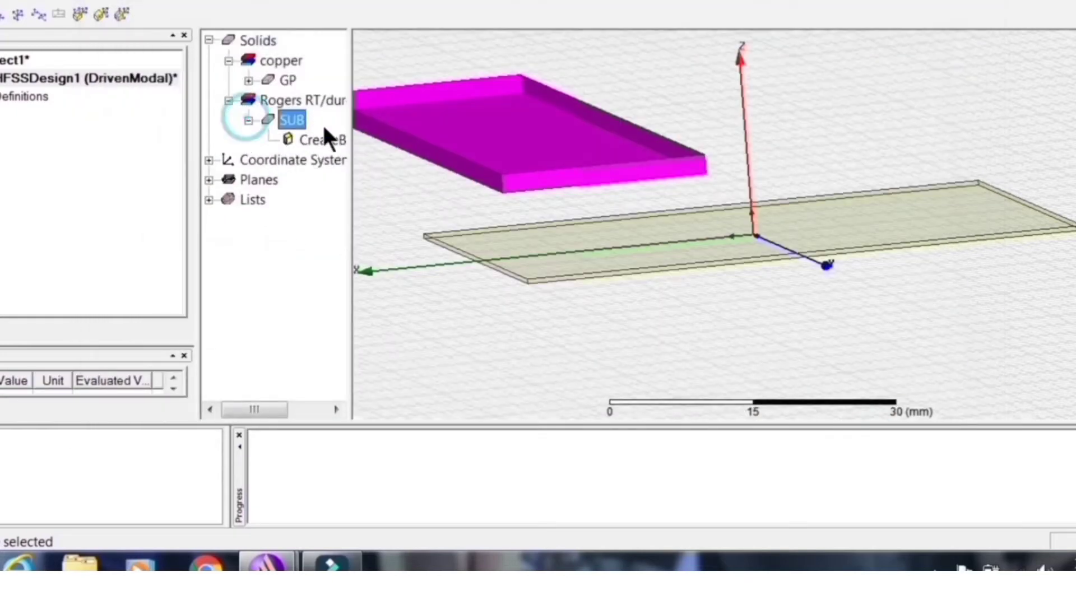
pyautogui.doubleClick(322, 141)
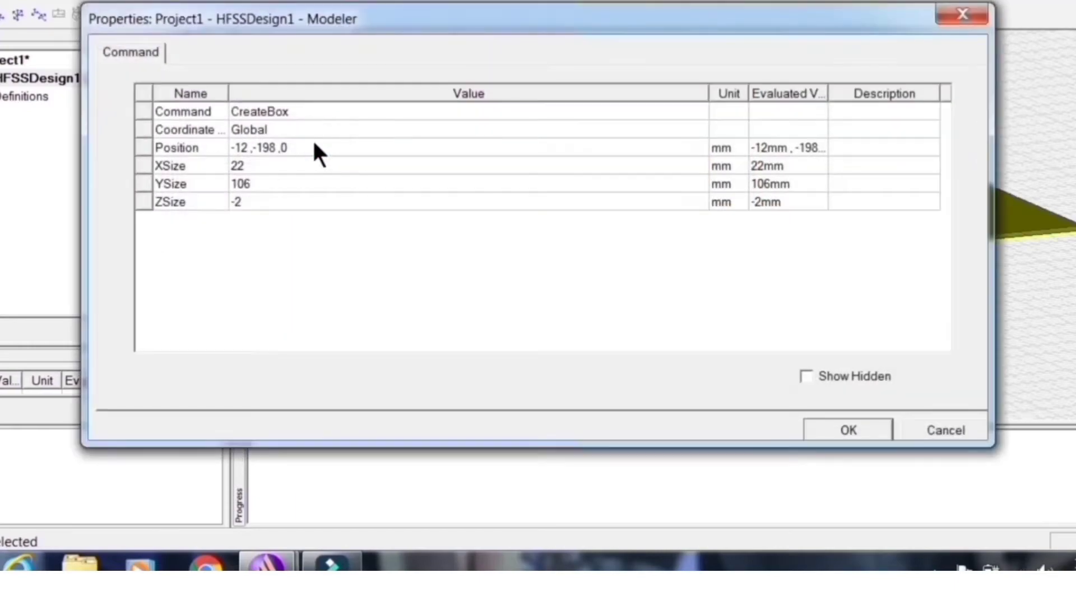
pyautogui.click(312, 148)
pyautogui.write('-')
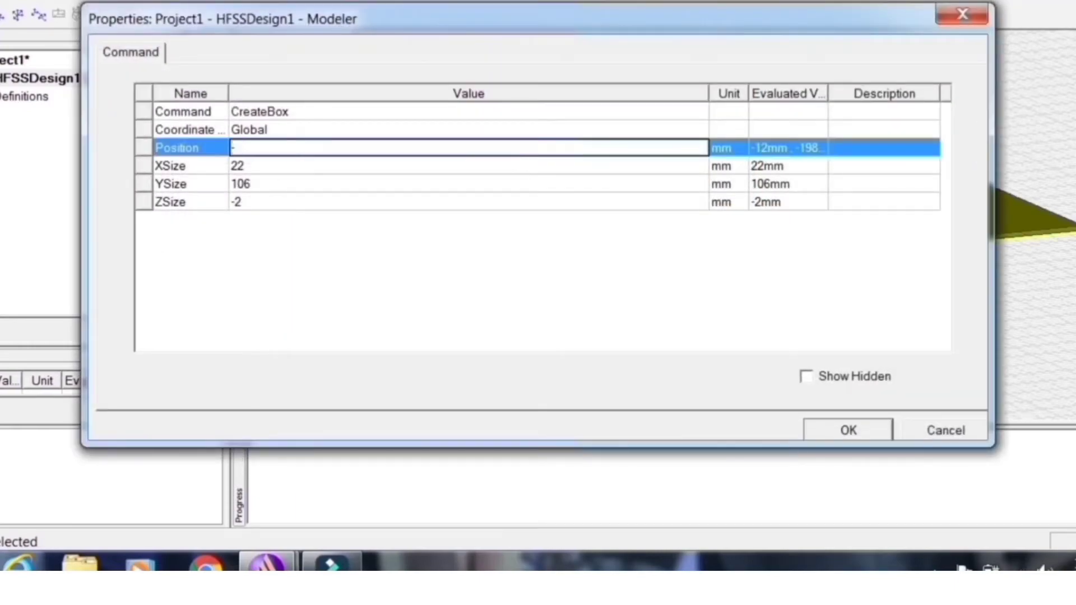
pyautogui.write('30mm,-30mm,')
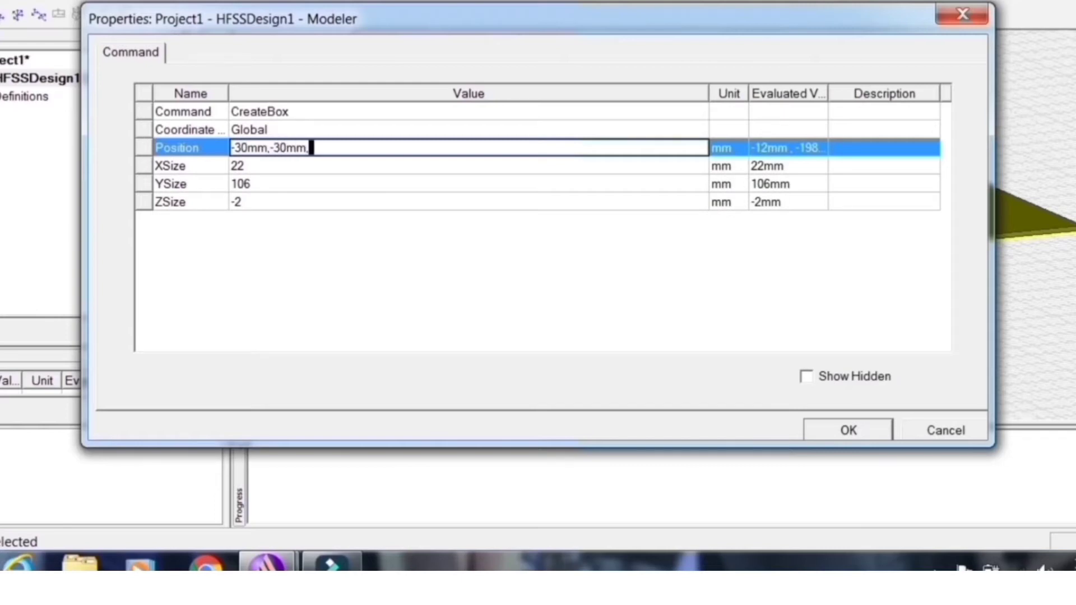
pyautogui.write('0')
pyautogui.write('.5,')
pyautogui.write('mm')
# Step: Set the SUB box's X size to 60 mm, Y size to 60 mm and Z size to 1.6 mm, and apply the dimensions
pyautogui.click(278, 166)
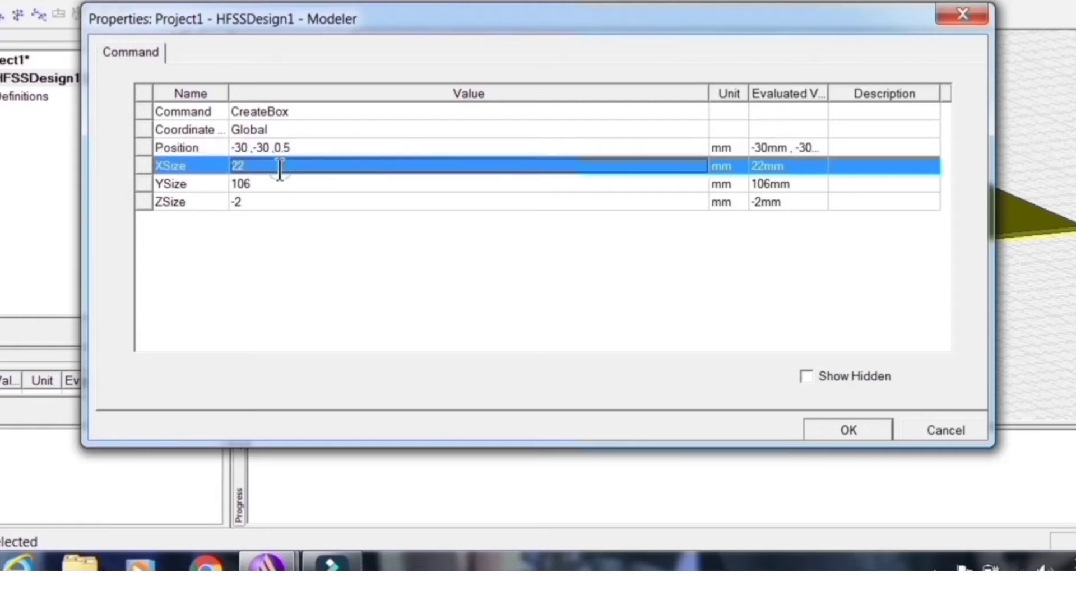
pyautogui.write('60mm')
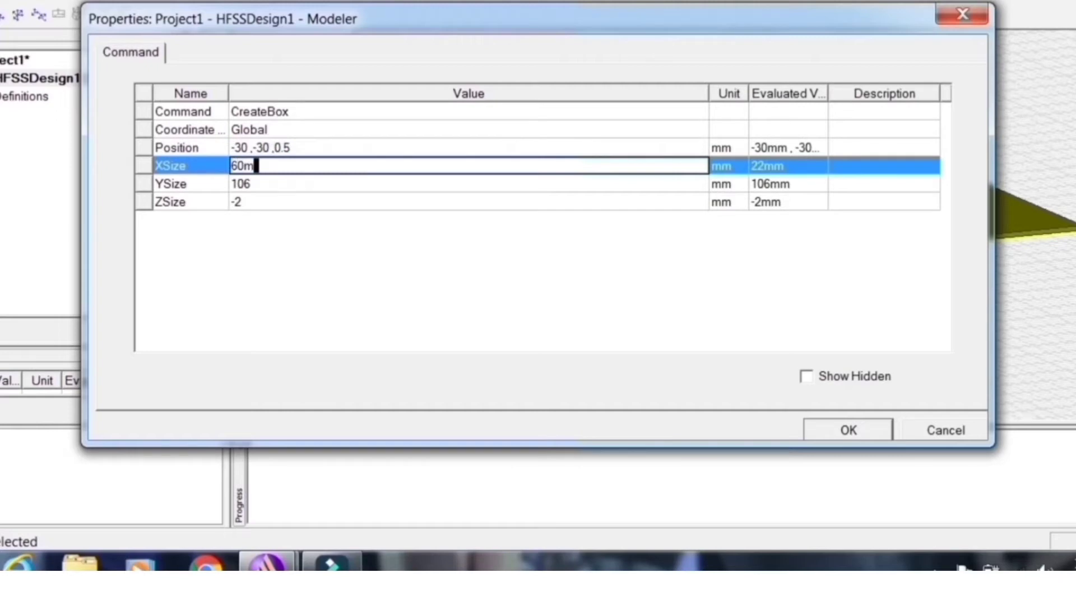
pyautogui.click(270, 185)
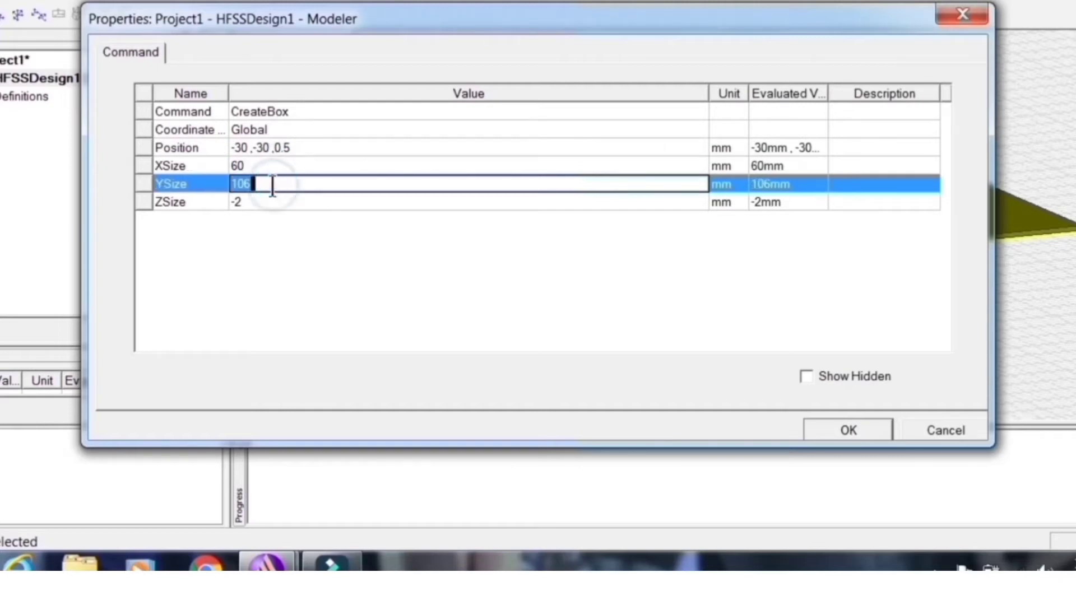
pyautogui.write('60mm')
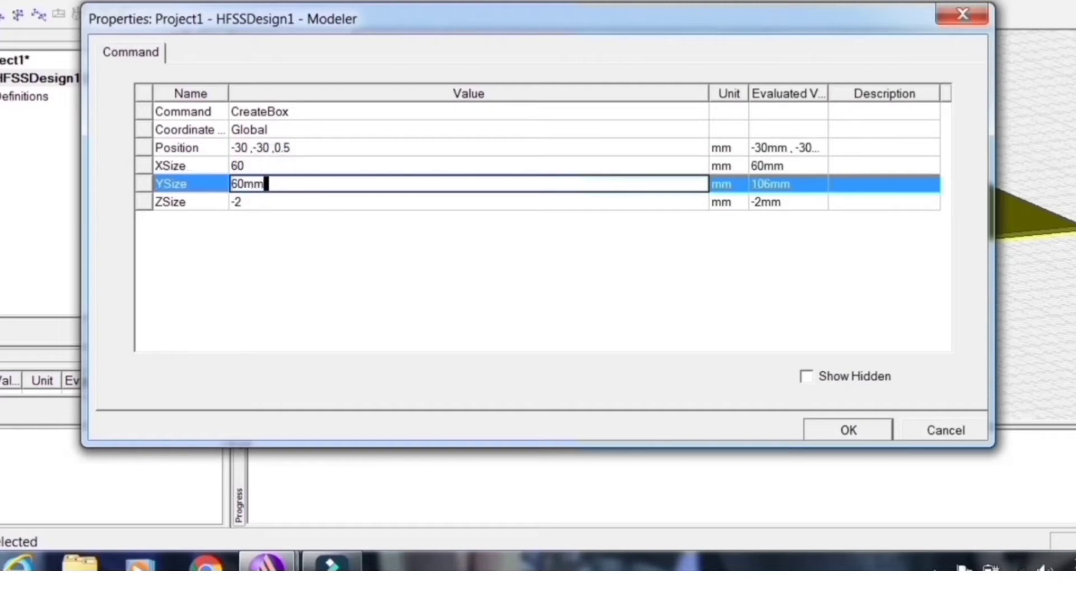
pyautogui.click(255, 202)
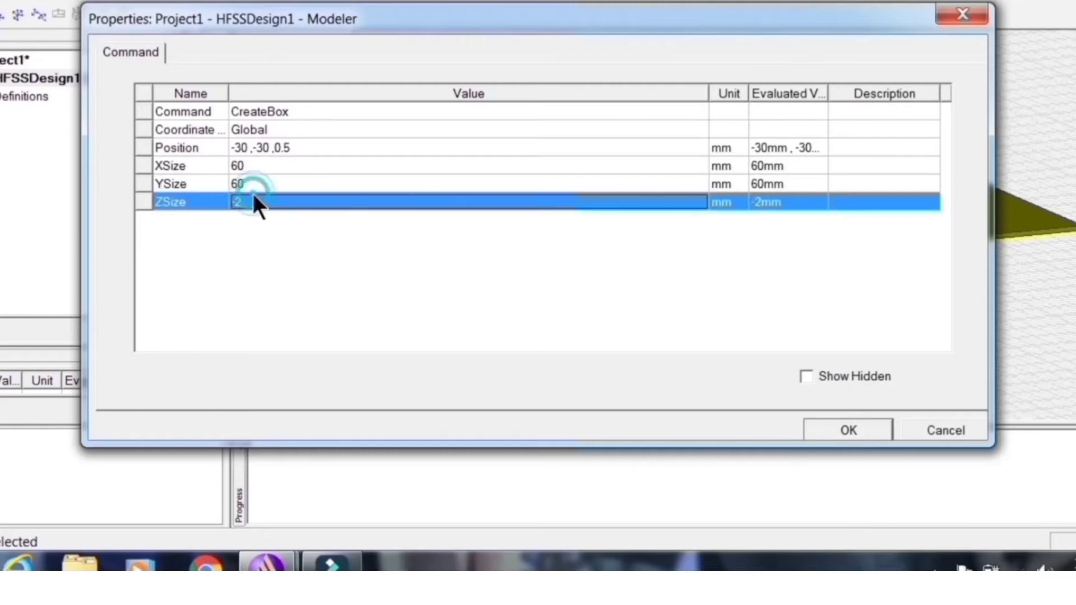
pyautogui.click(253, 201)
pyautogui.write('1.6')
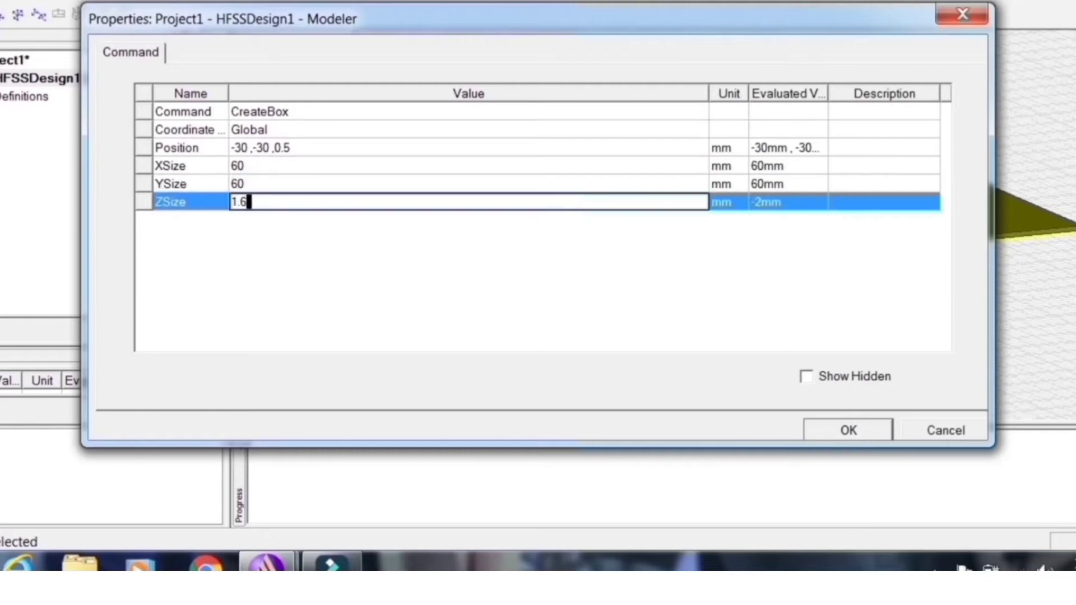
pyautogui.write('mm')
pyautogui.click(853, 432)
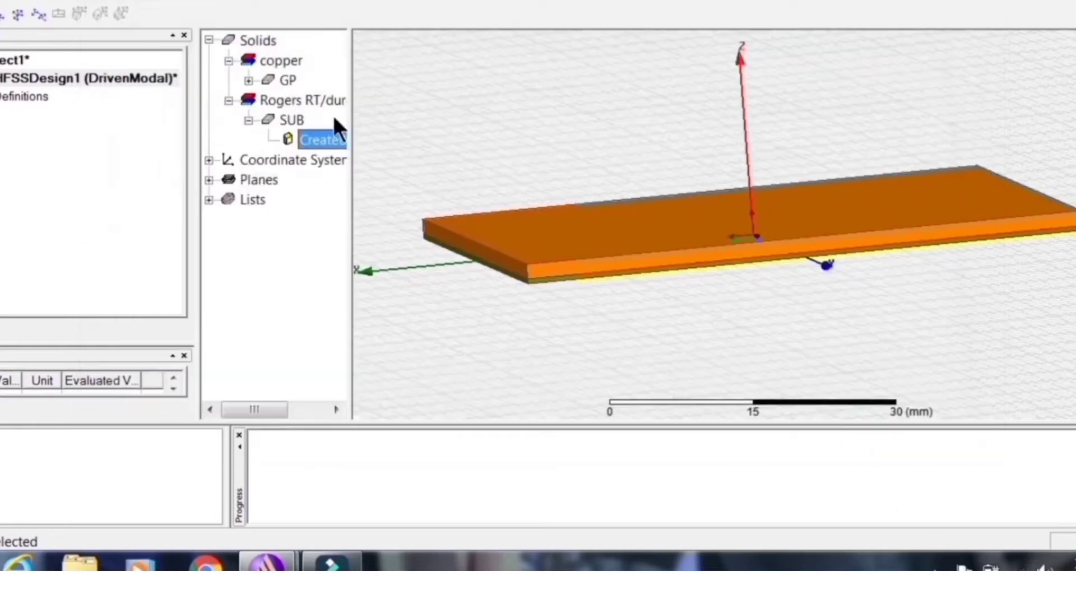
# Step: Examine how the substrate sits on the ground plane by highlighting GP and SUB from several viewing angles
pyautogui.click(287, 120)
pyautogui.click(718, 166)
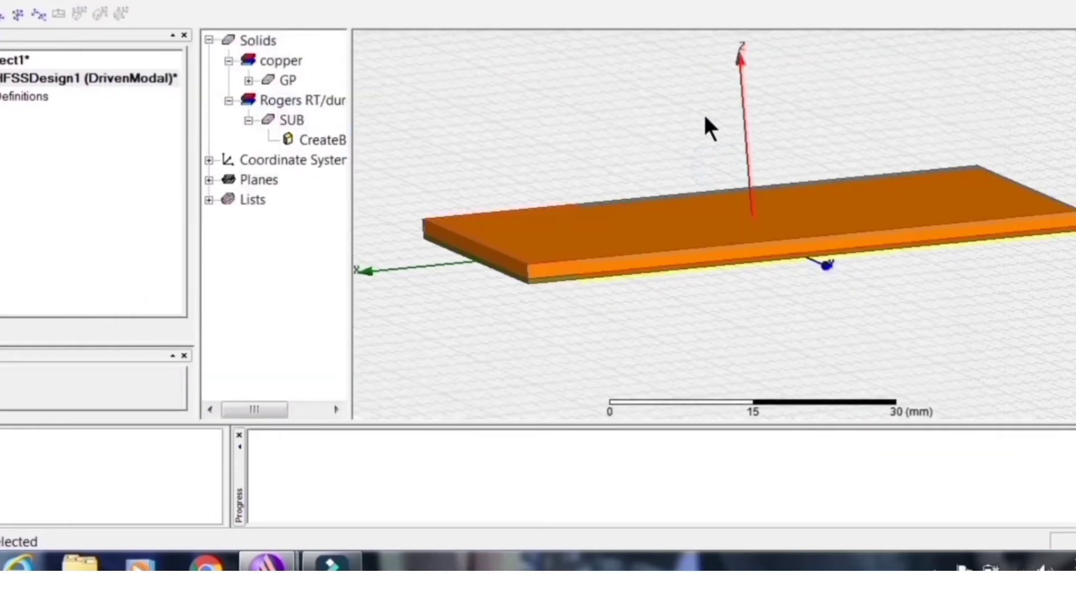
pyautogui.keyDown('alt'); pyautogui.moveTo(751, 310); pyautogui.dragTo(834, 329); pyautogui.keyUp('alt')
pyautogui.click(287, 80)
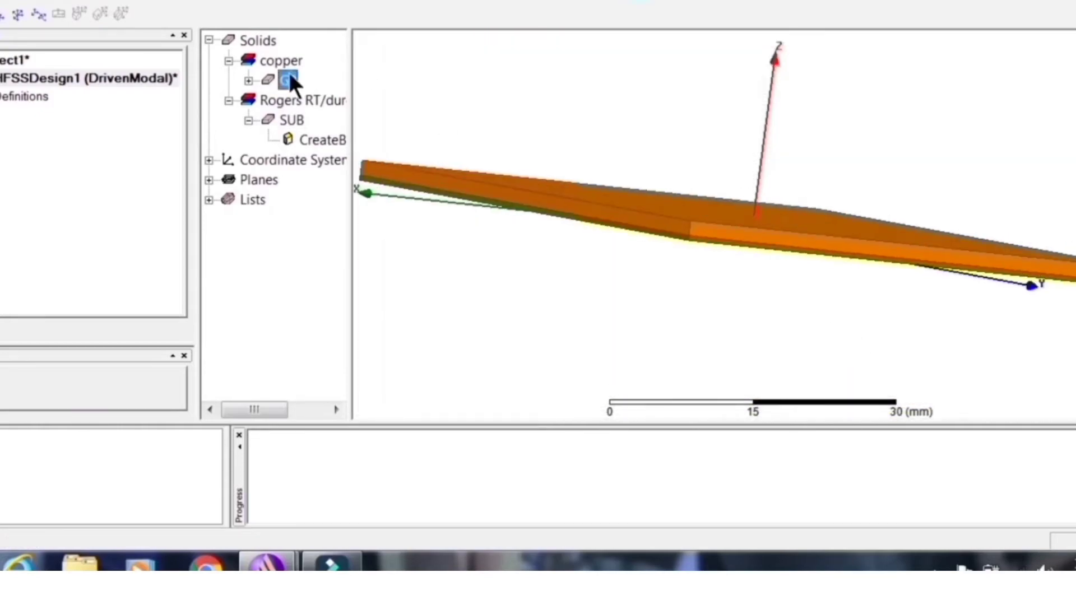
pyautogui.keyDown('alt'); pyautogui.moveTo(819, 220); pyautogui.dragTo(759, 228); pyautogui.keyUp('alt')
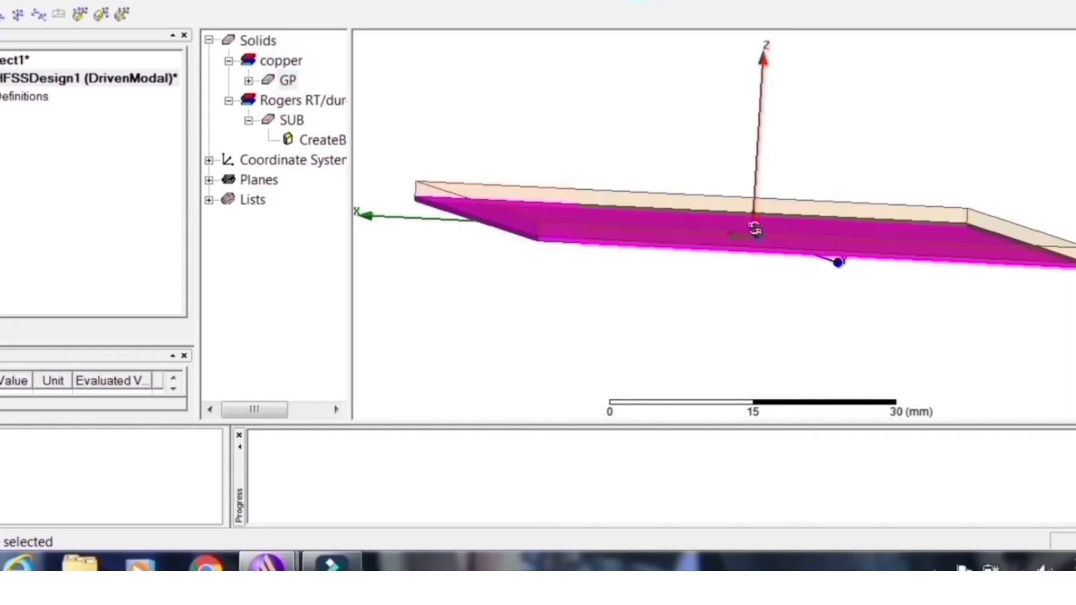
pyautogui.click(292, 119)
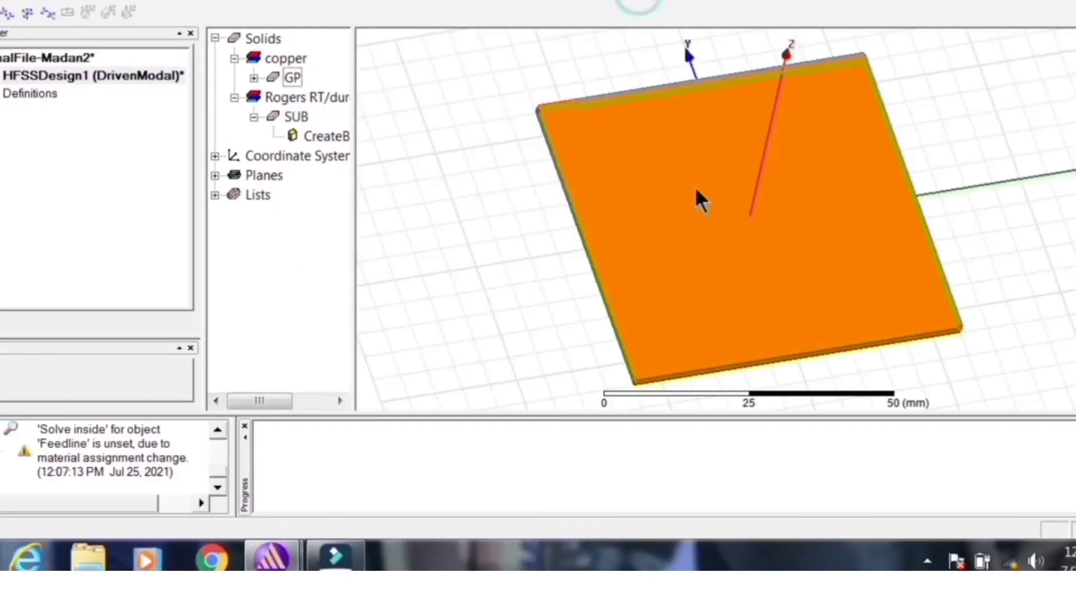
pyautogui.click(698, 189)
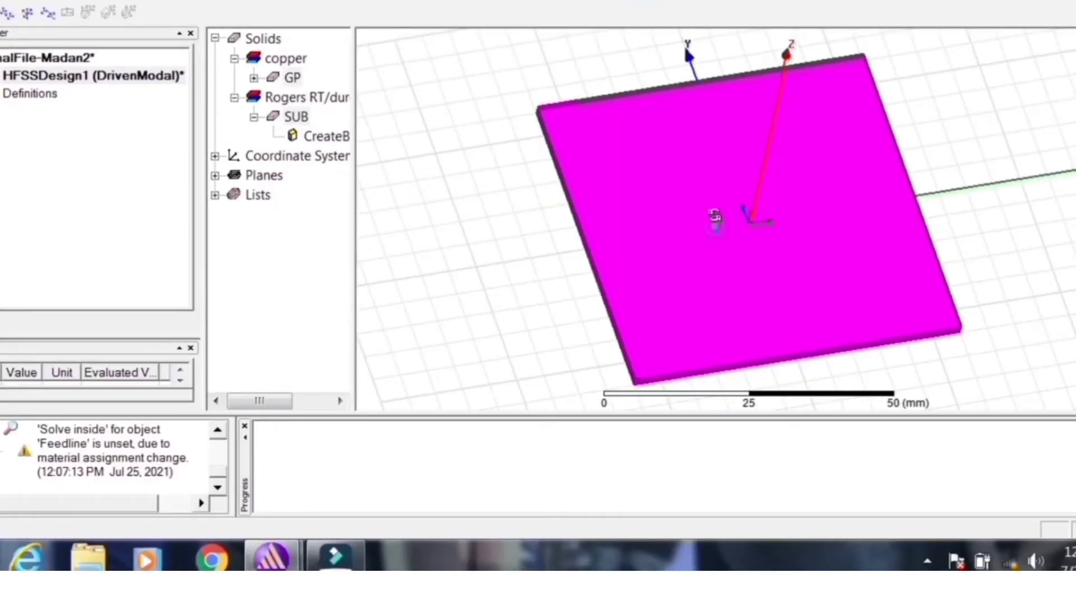
pyautogui.keyDown('alt'); pyautogui.moveTo(713, 217); pyautogui.dragTo(807, 295); pyautogui.keyUp('alt')
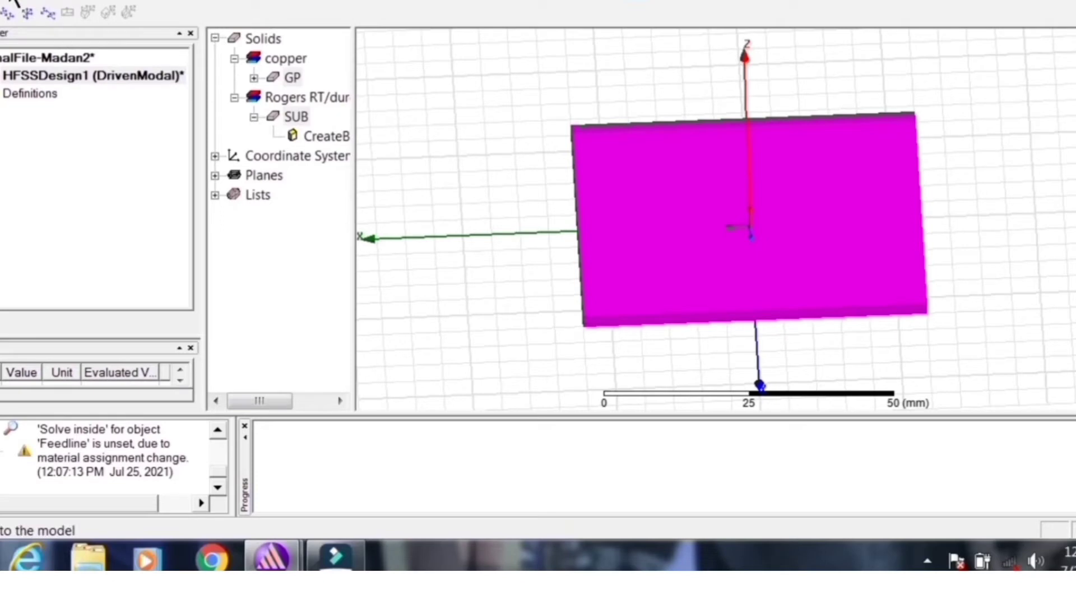
# Step: Draw a third freehand box overlapping a corner of the substrate, starting at 40, -40, 0 mm
pyautogui.click(17, 2)
pyautogui.click(512, 106)
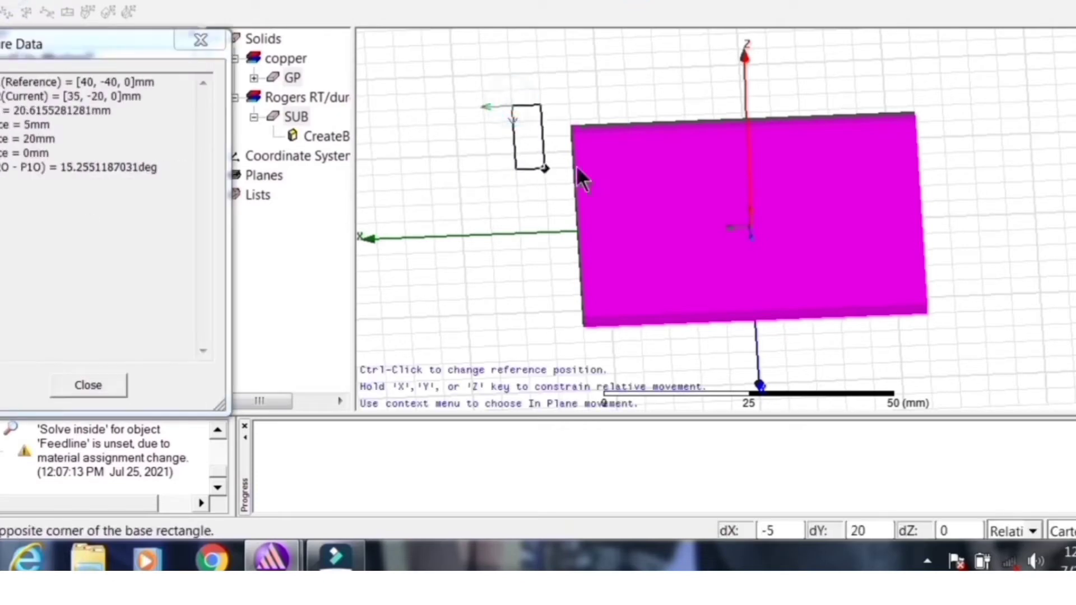
pyautogui.click(599, 188)
pyautogui.click(596, 204)
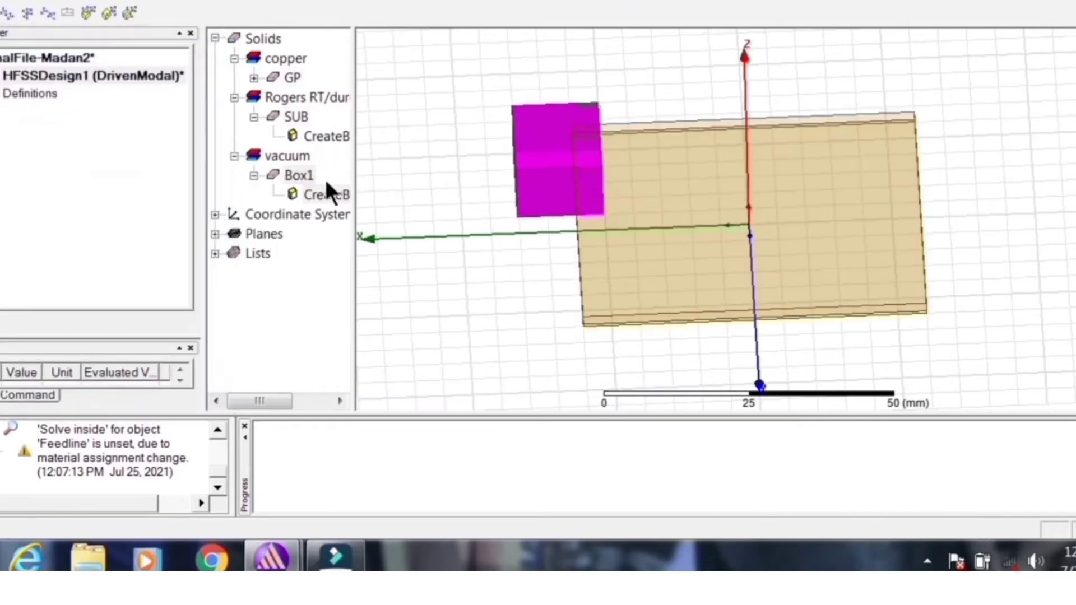
# Step: Rename the third box as Feedline and set its material to copper
pyautogui.doubleClick(298, 174)
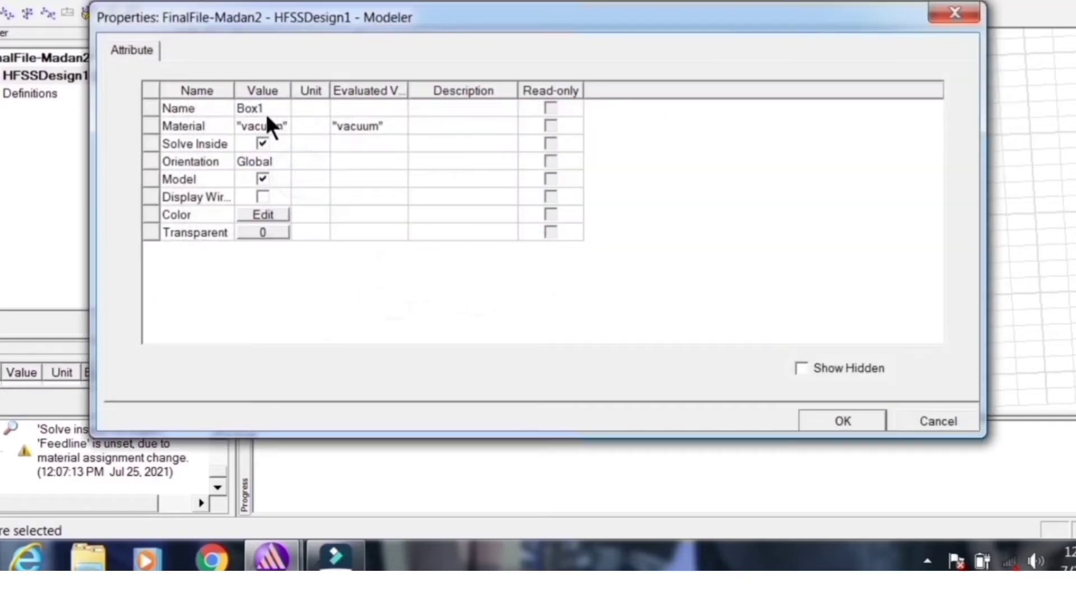
pyautogui.click(265, 108)
pyautogui.write('Fe')
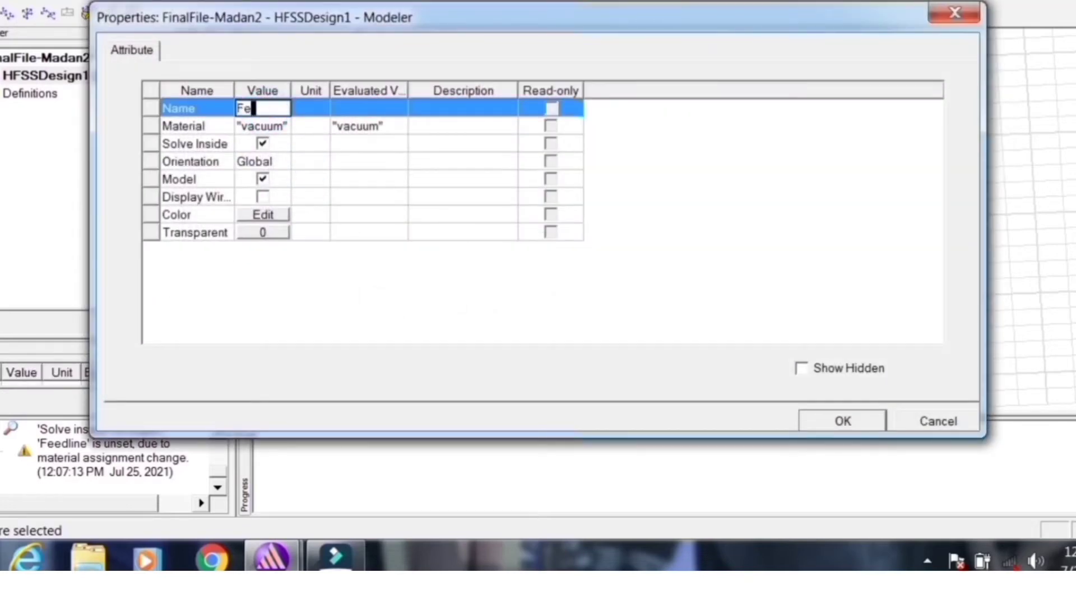
pyautogui.write('edline')
pyautogui.click(245, 124)
pyautogui.click(257, 189)
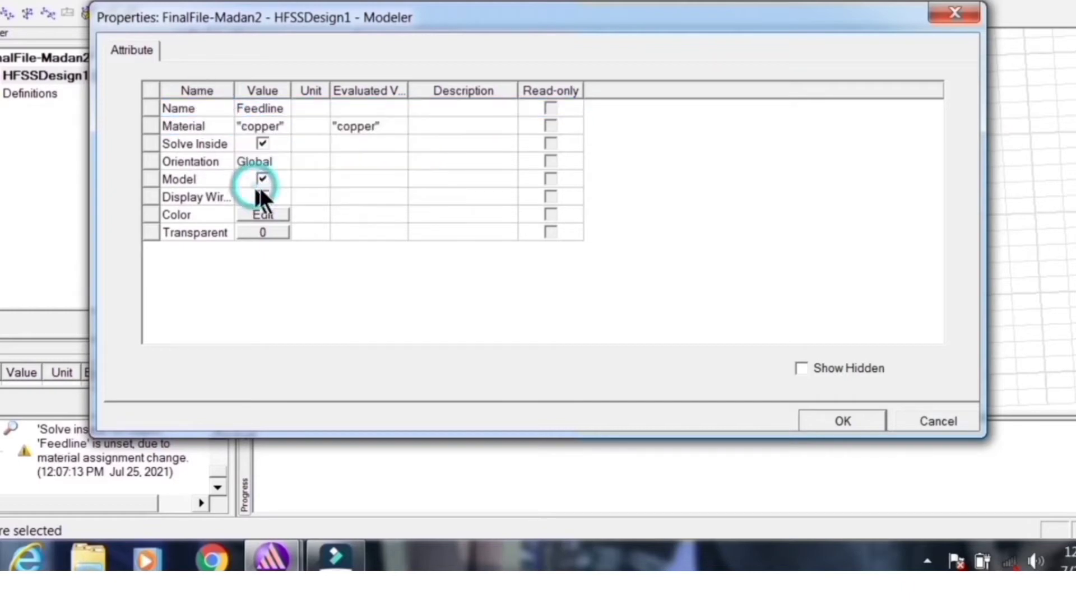
# Step: Change the Feedline's colour to olive and apply its attributes
pyautogui.click(266, 215)
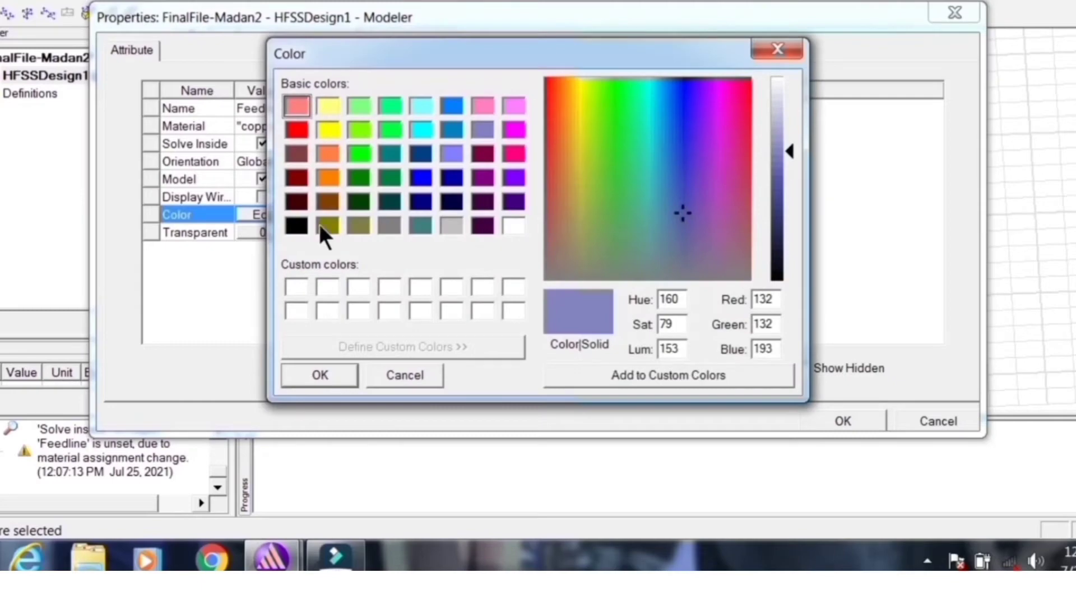
pyautogui.click(322, 226)
pyautogui.click(311, 374)
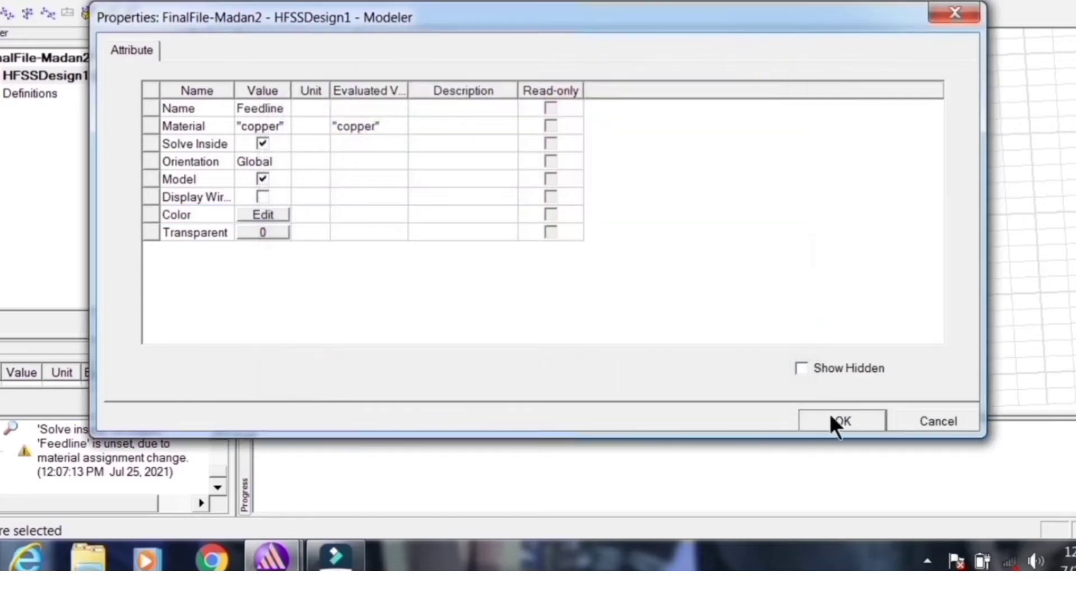
pyautogui.click(841, 422)
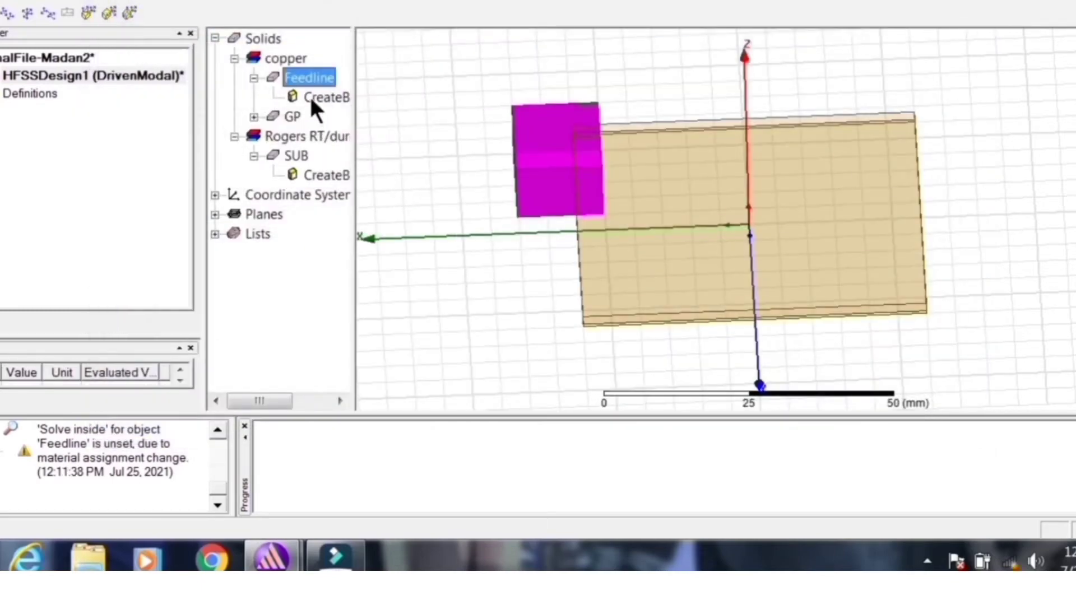
# Step: Set the Feedline box's position to 30, -2.15, 2.1 mm
pyautogui.doubleClick(311, 99)
pyautogui.click(270, 143)
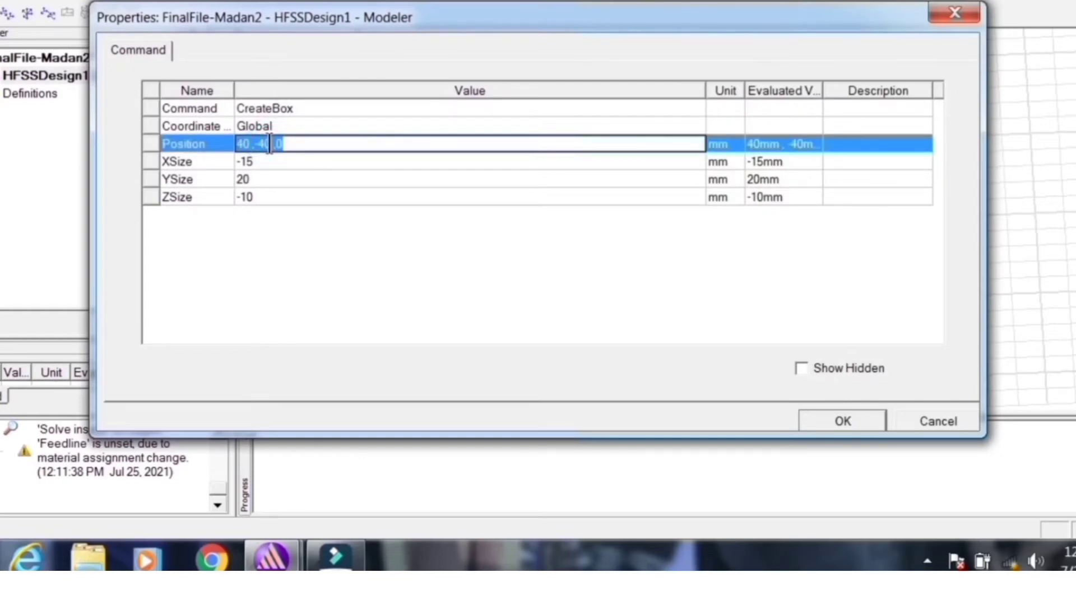
pyautogui.press('BackSpace')
pyautogui.write('30')
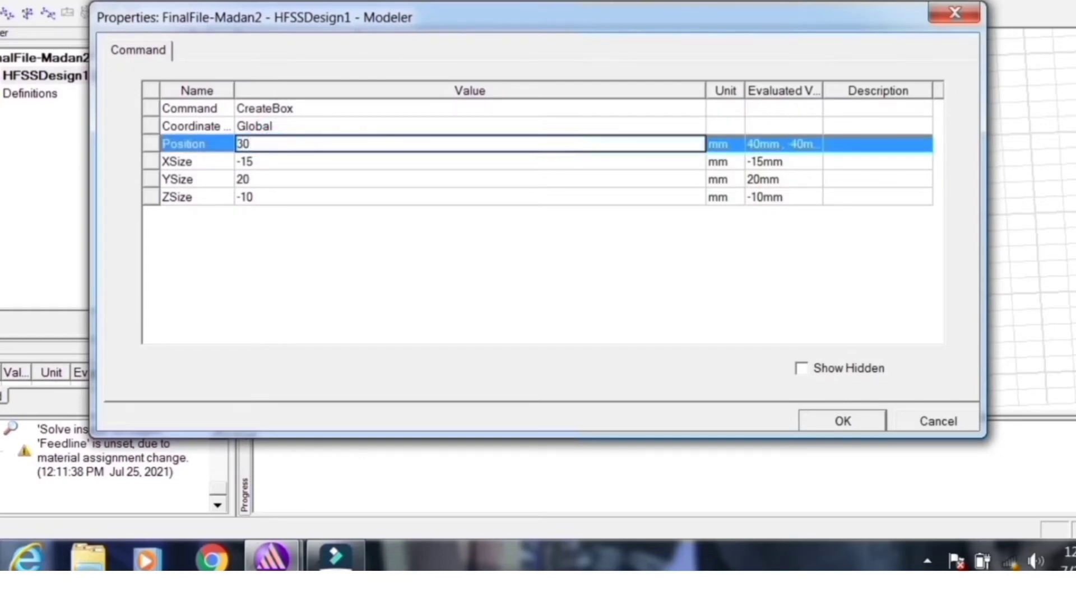
pyautogui.write('mm,2.15mm')
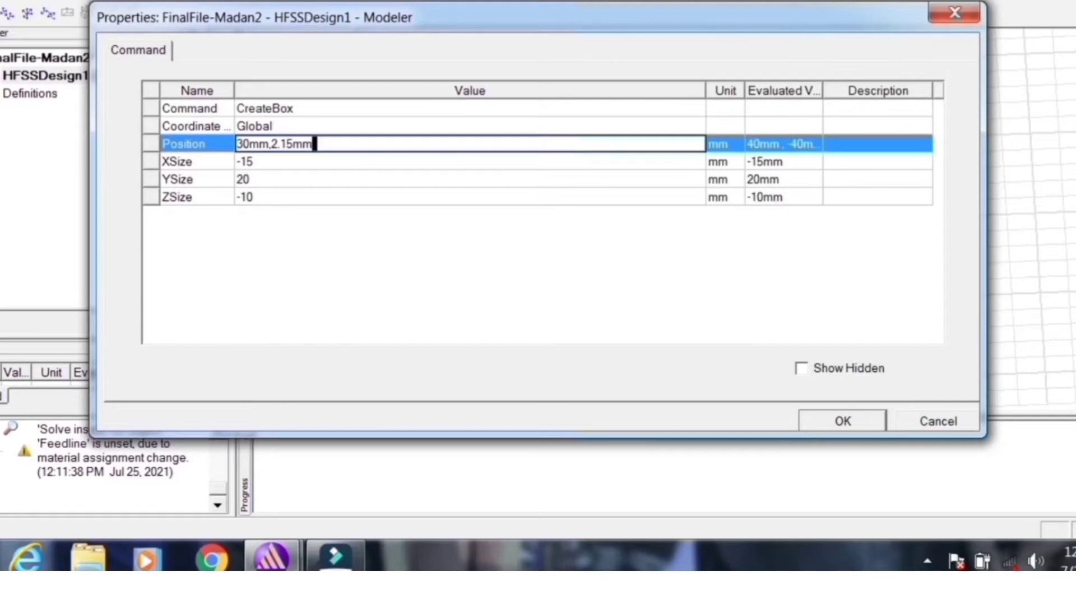
pyautogui.press('Left')
pyautogui.press('Left')
pyautogui.press('Left')
pyautogui.press('Left')
pyautogui.press('Left')
pyautogui.press('Left')
pyautogui.write('-')
pyautogui.write(',2.1mm')
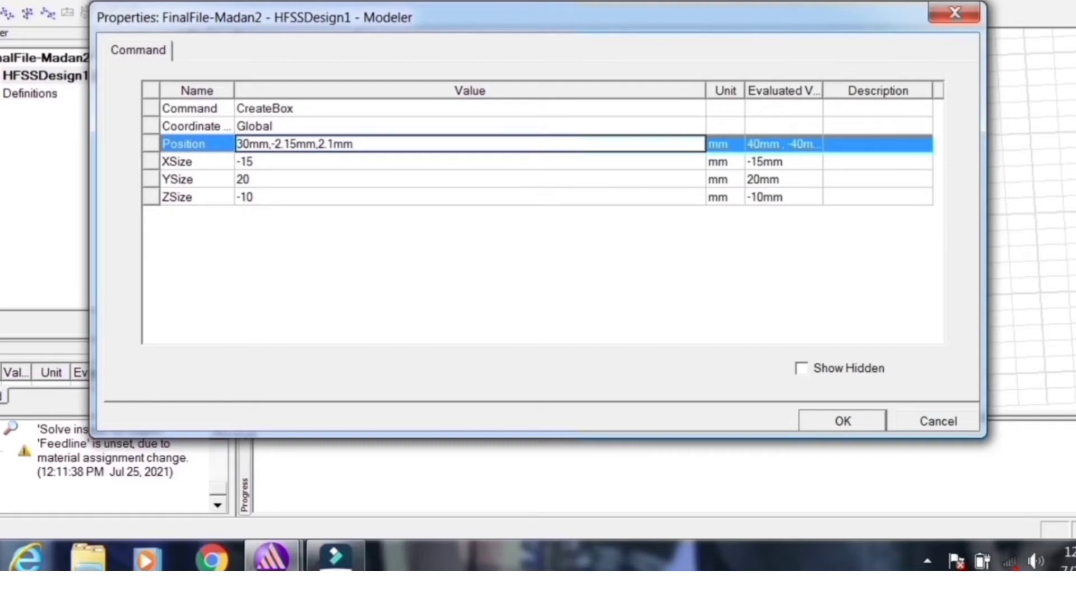
pyautogui.press('Tab')
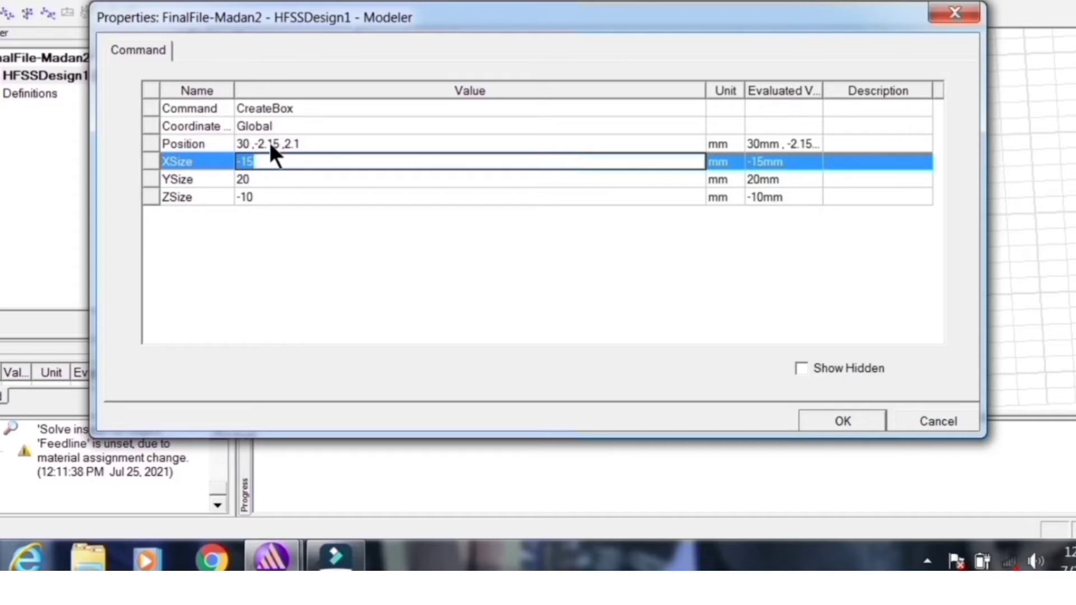
# Step: Set the Feedline's X size to -40 mm, Y size to 4.3 mm and Z size to 0.03 mm, and apply the dimensions
pyautogui.write('-40m')
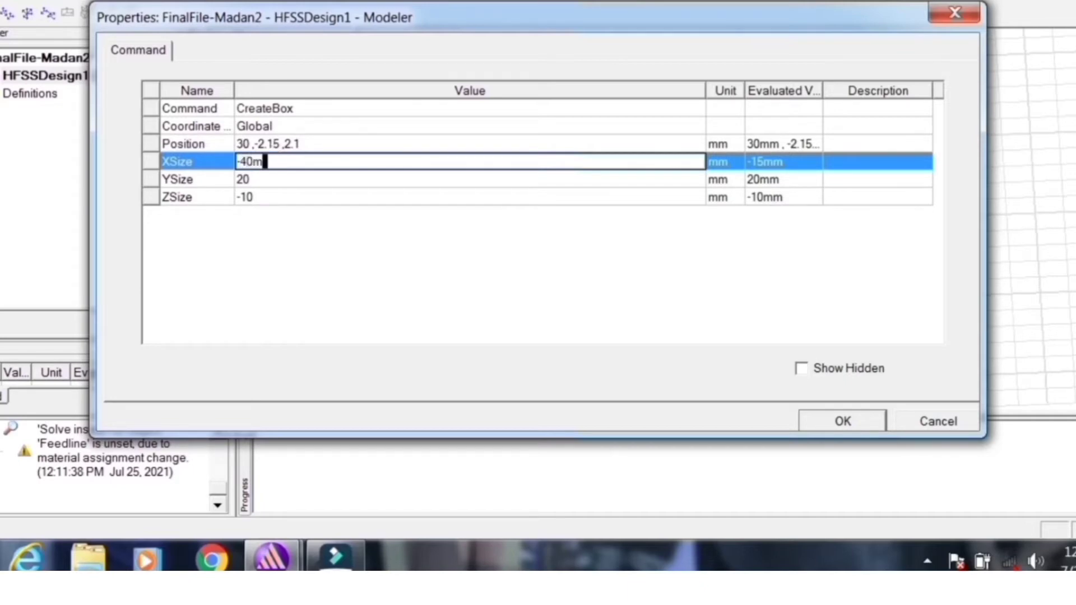
pyautogui.write('m')
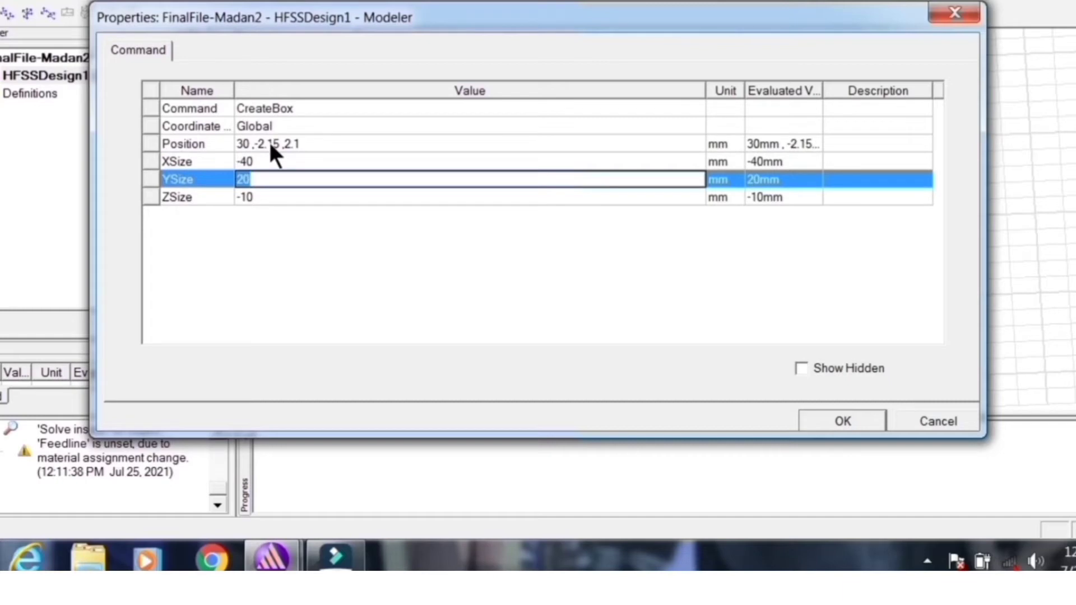
pyautogui.write('4.3mm')
pyautogui.press('Tab')
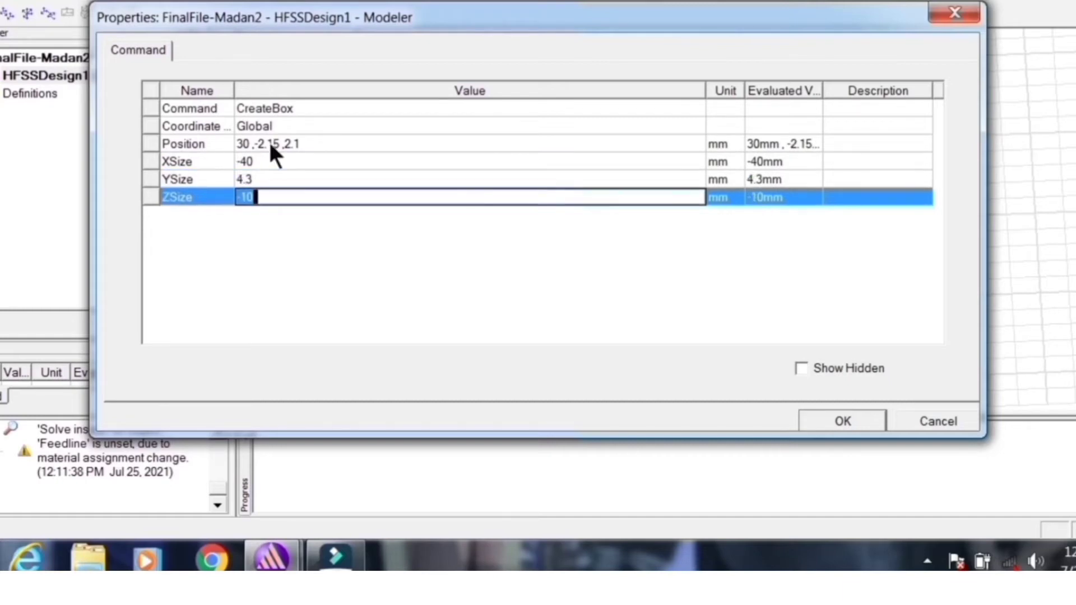
pyautogui.write('0.03mm')
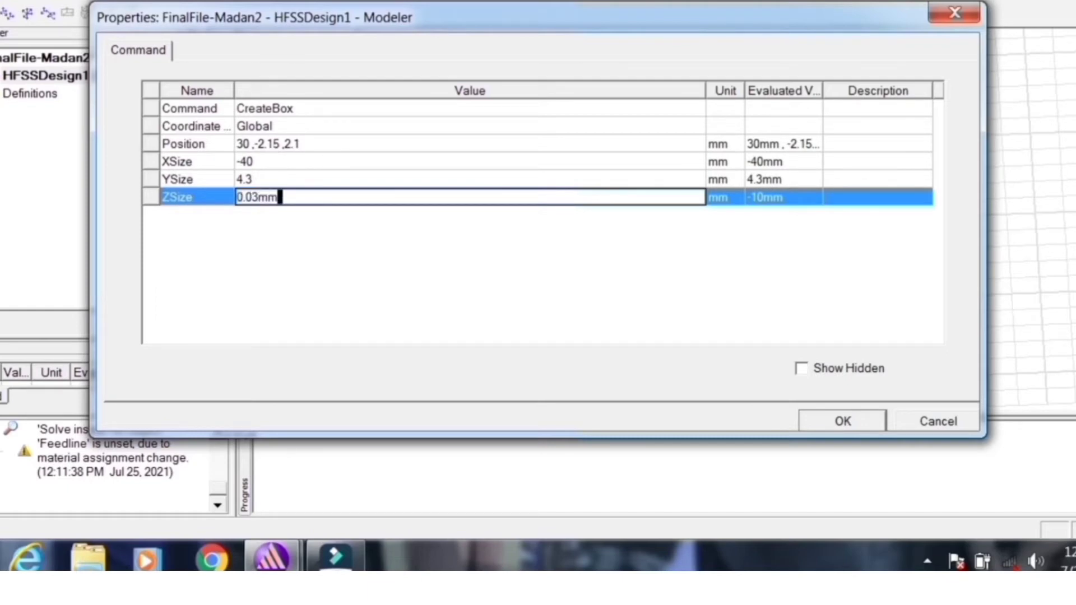
pyautogui.click(840, 420)
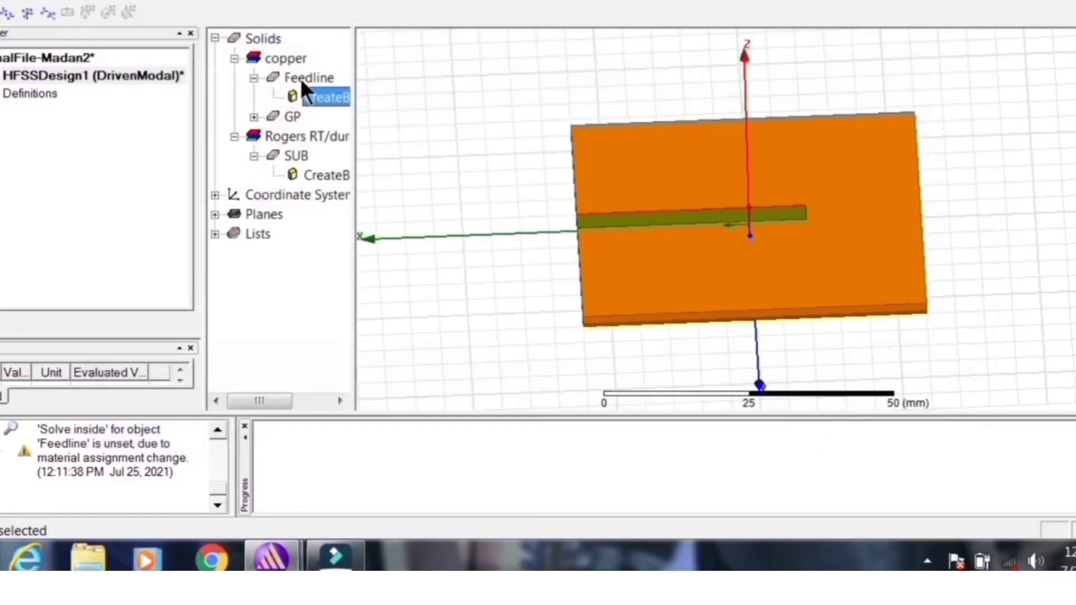
# Step: Draw a freehand cylinder beside the substrate, centred at 50, -35, 0 mm, with a radius of about 18 mm and a height of -20 mm
pyautogui.click(307, 78)
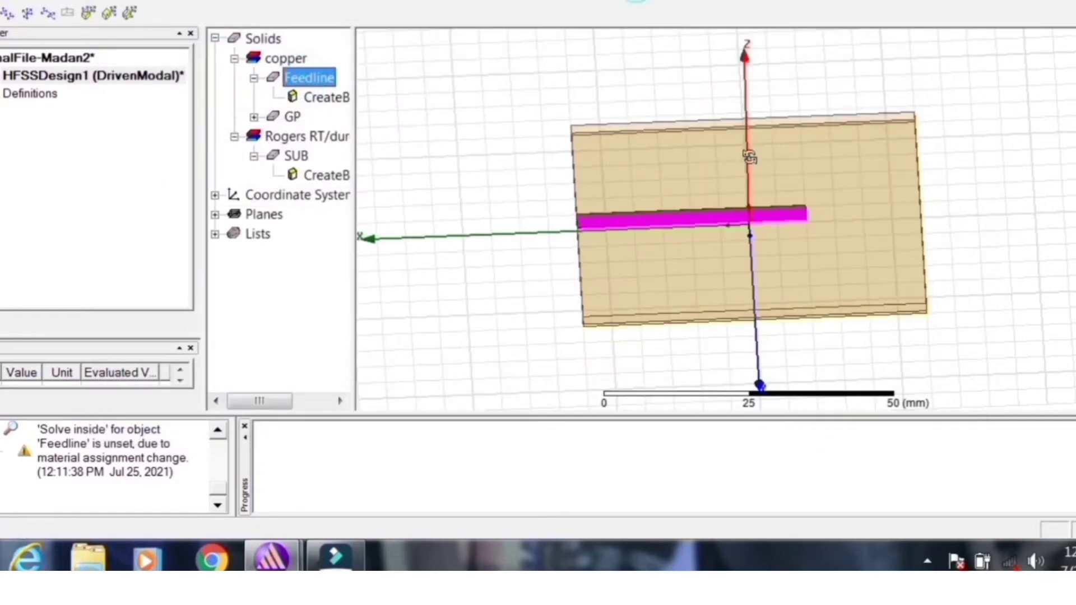
pyautogui.moveTo(750, 157); pyautogui.dragTo(779, 187)
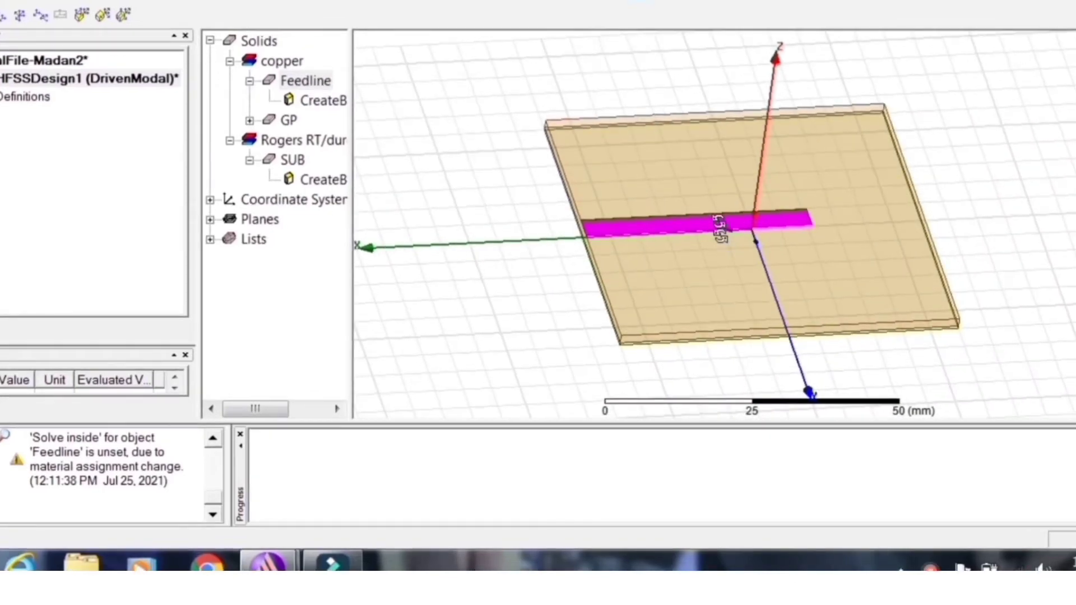
pyautogui.moveTo(716, 221); pyautogui.dragTo(675, 187)
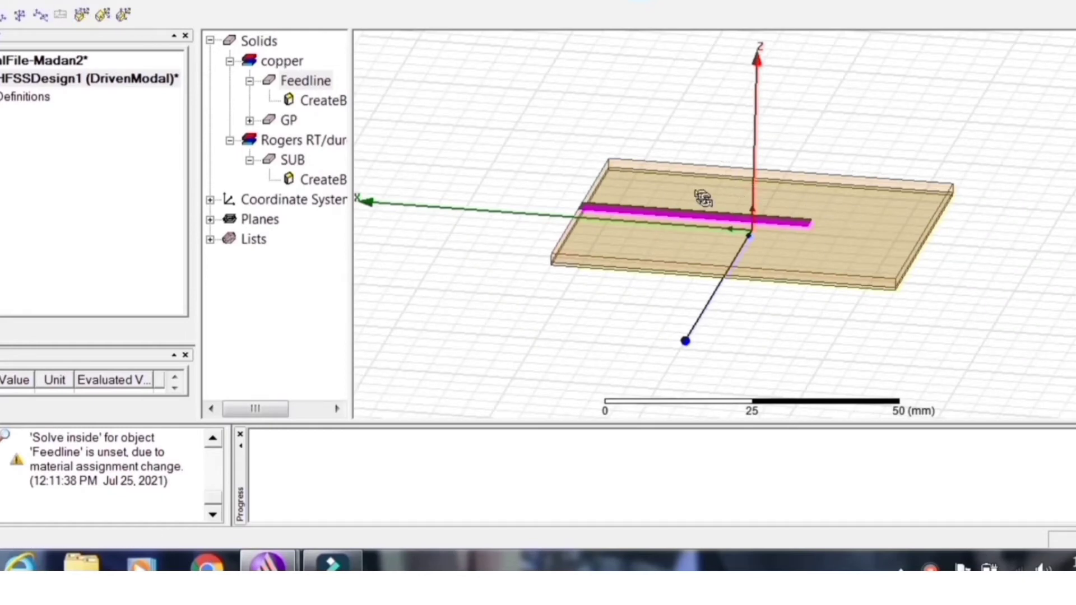
pyautogui.moveTo(704, 192); pyautogui.dragTo(742, 246)
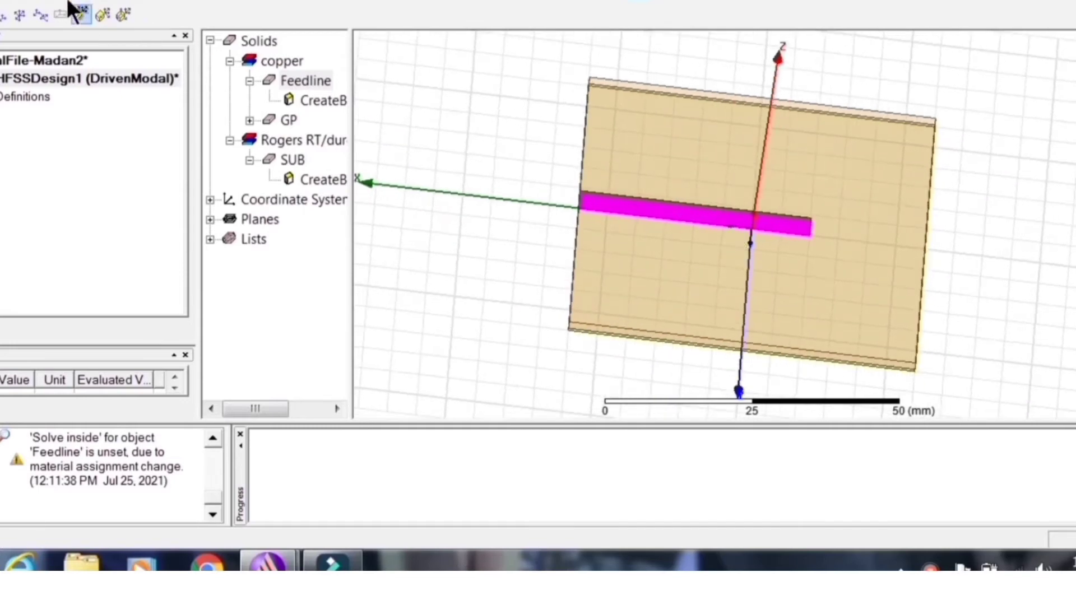
pyautogui.click(26, 2)
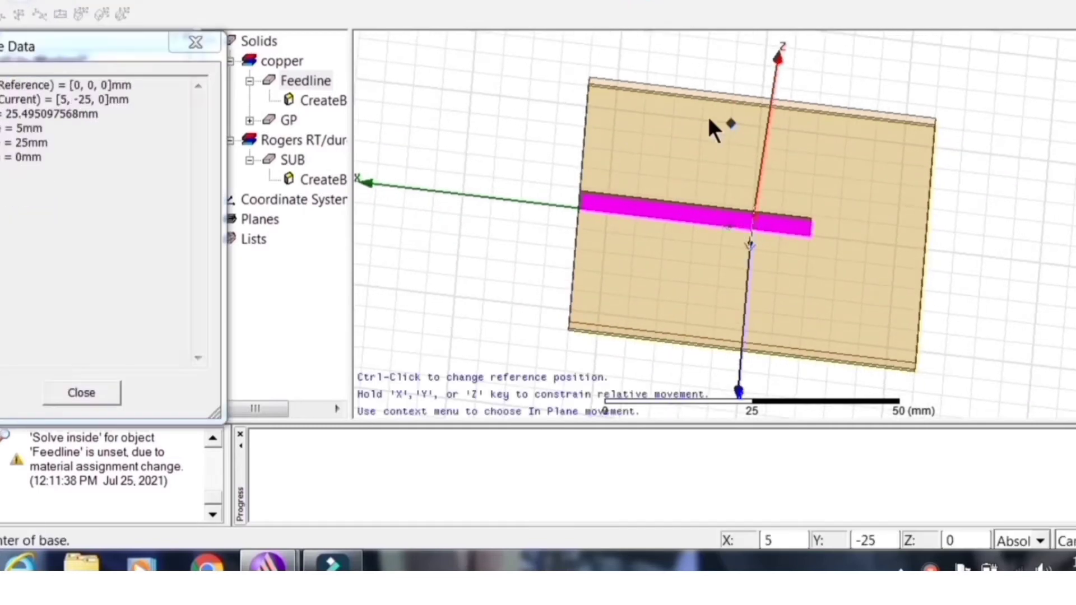
pyautogui.keyDown('ctrl'); pyautogui.click(472, 58); pyautogui.keyUp('ctrl')
pyautogui.click(546, 105)
pyautogui.click(525, 173)
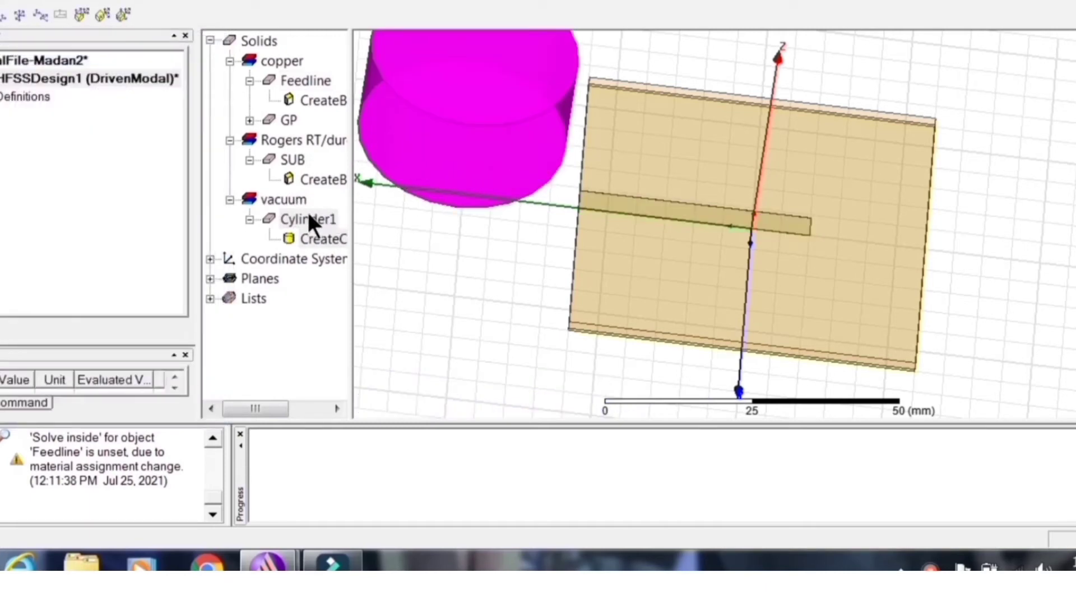
# Step: Rename the cylinder as CDR and set its material to Taconic CER-10 (tm)
pyautogui.doubleClick(308, 216)
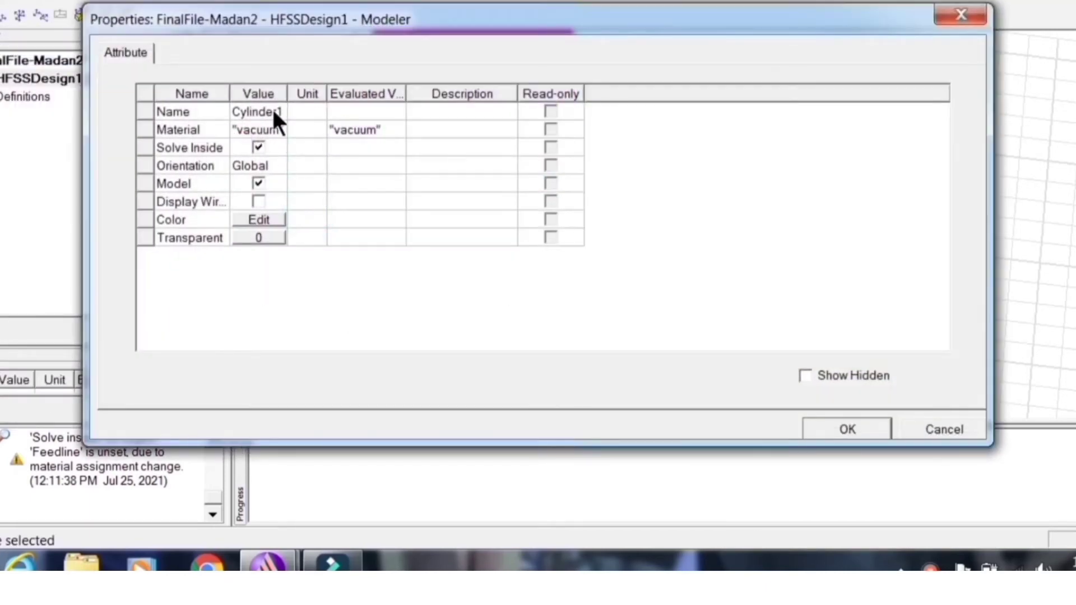
pyautogui.doubleClick(272, 111)
pyautogui.write('CDR')
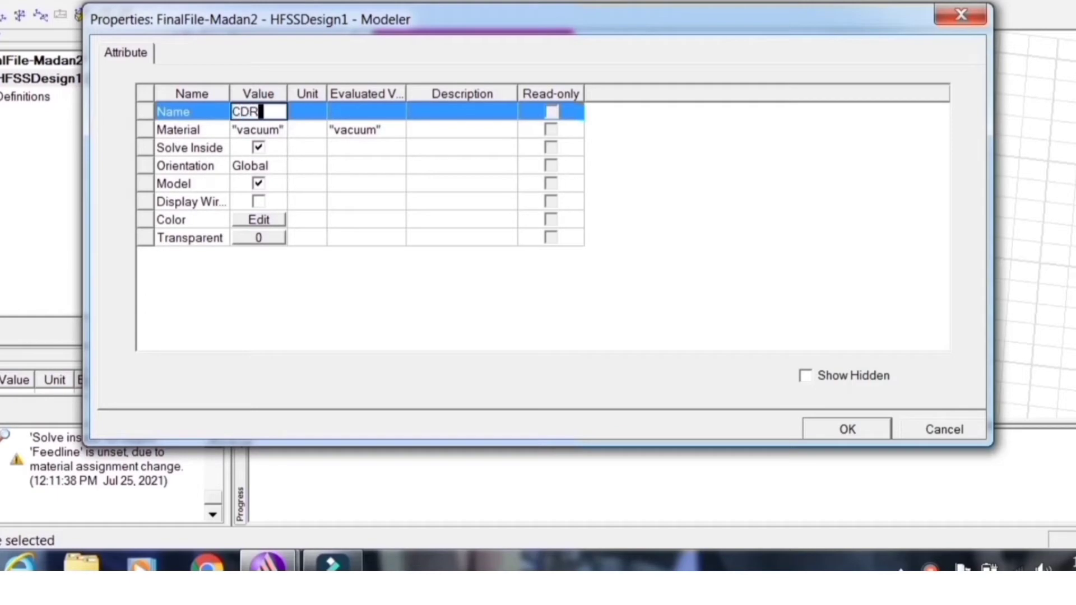
pyautogui.click(276, 127)
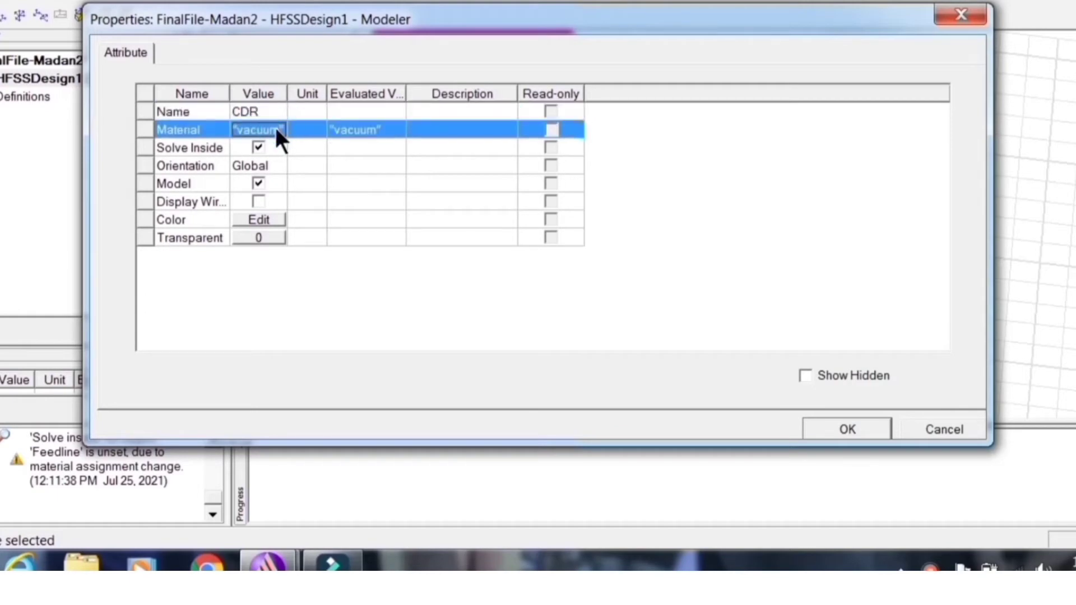
pyautogui.click(275, 128)
pyautogui.click(245, 144)
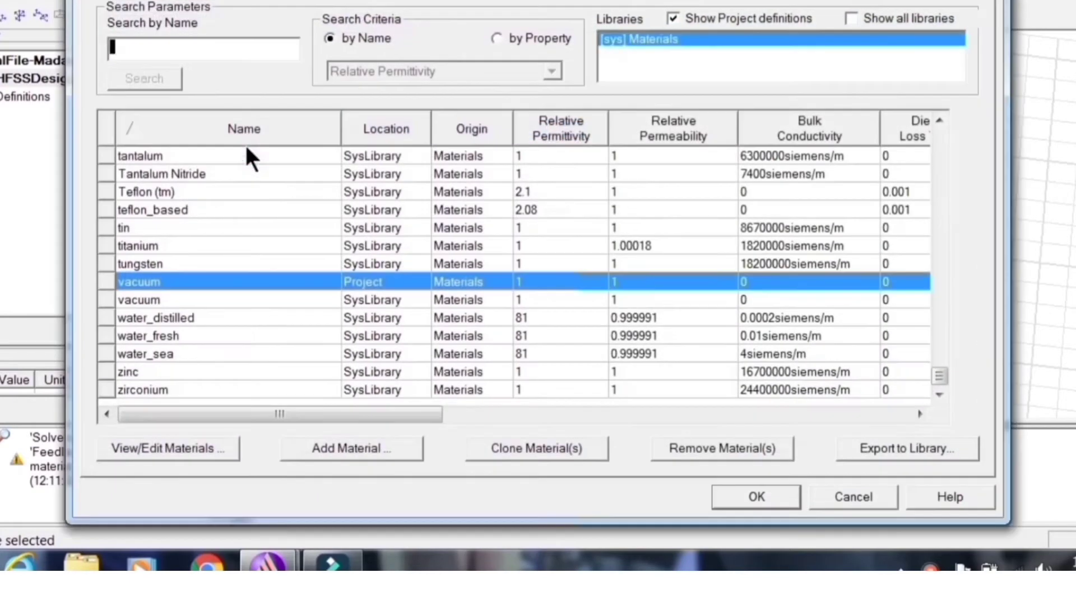
pyautogui.write('te')
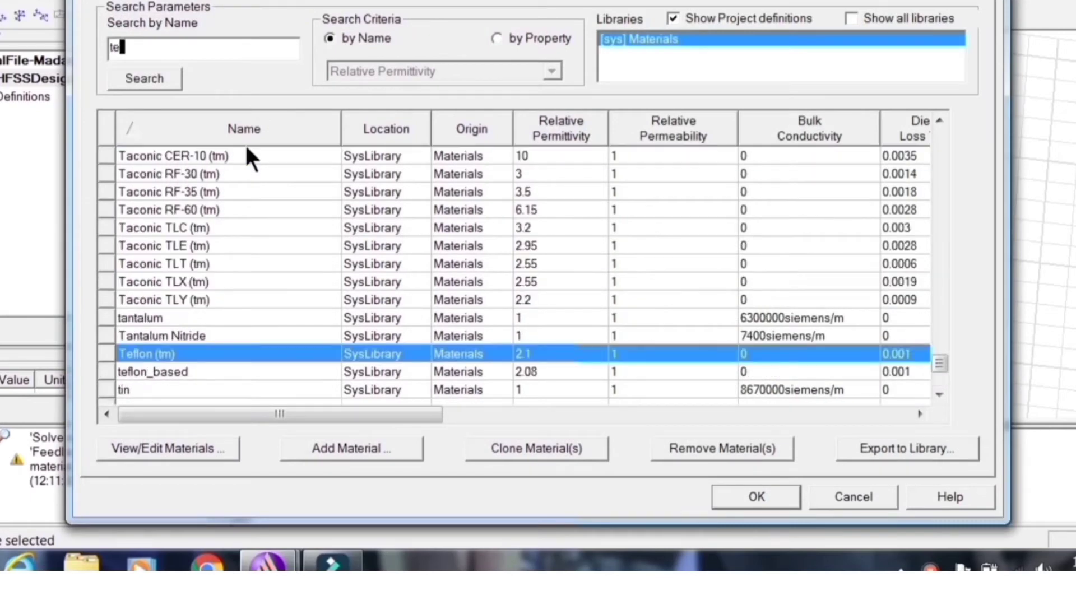
pyautogui.click(385, 155)
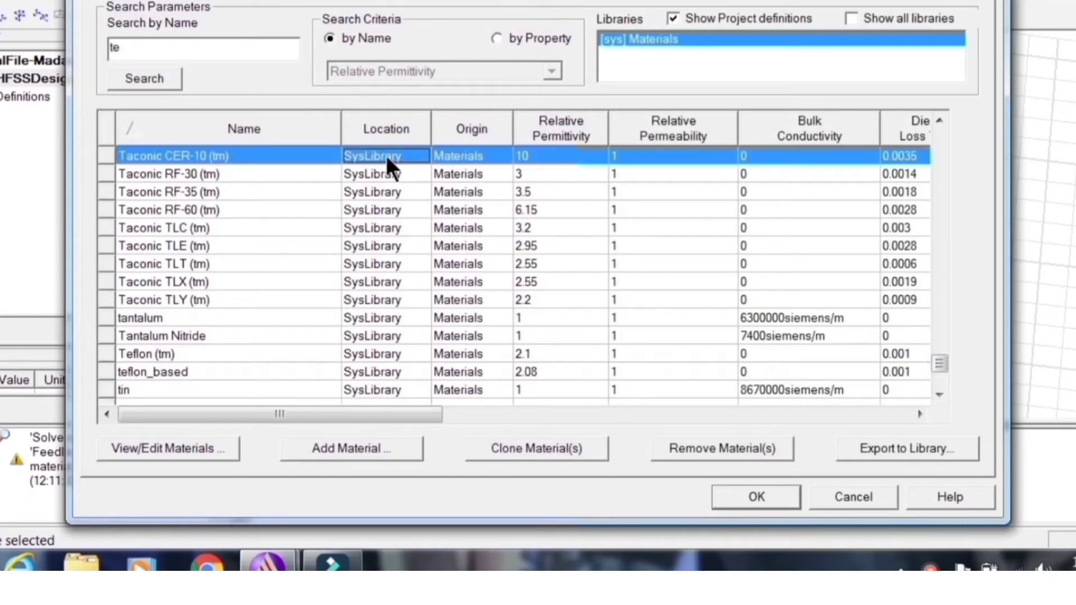
pyautogui.click(739, 499)
# Step: Give the CDR a dark maroon colour (128, 0, 64) and a transparency of 0.6, and apply the attributes
pyautogui.click(267, 224)
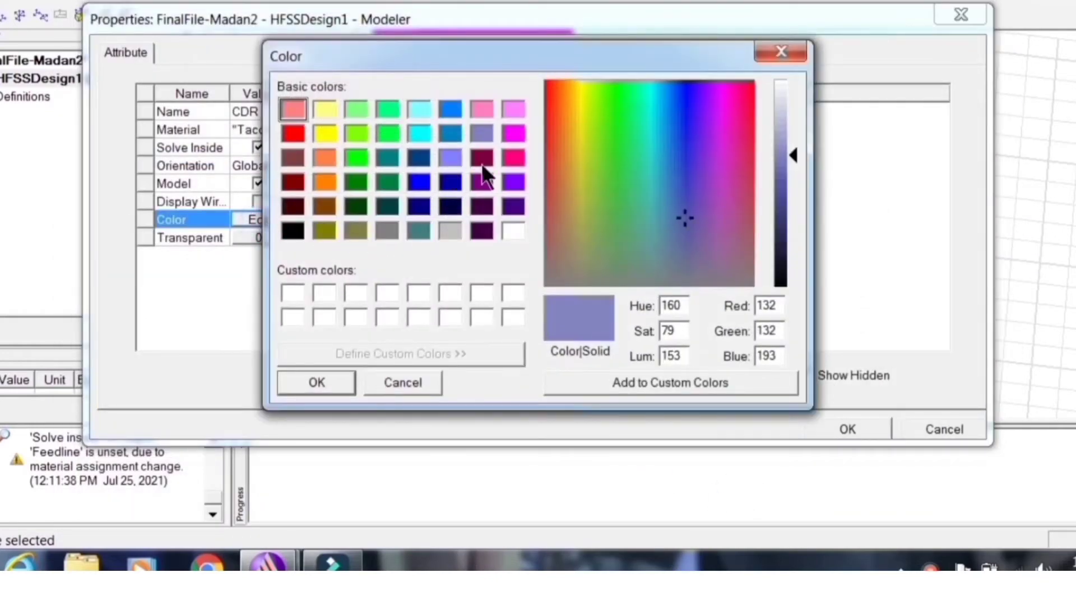
pyautogui.click(482, 160)
pyautogui.click(337, 376)
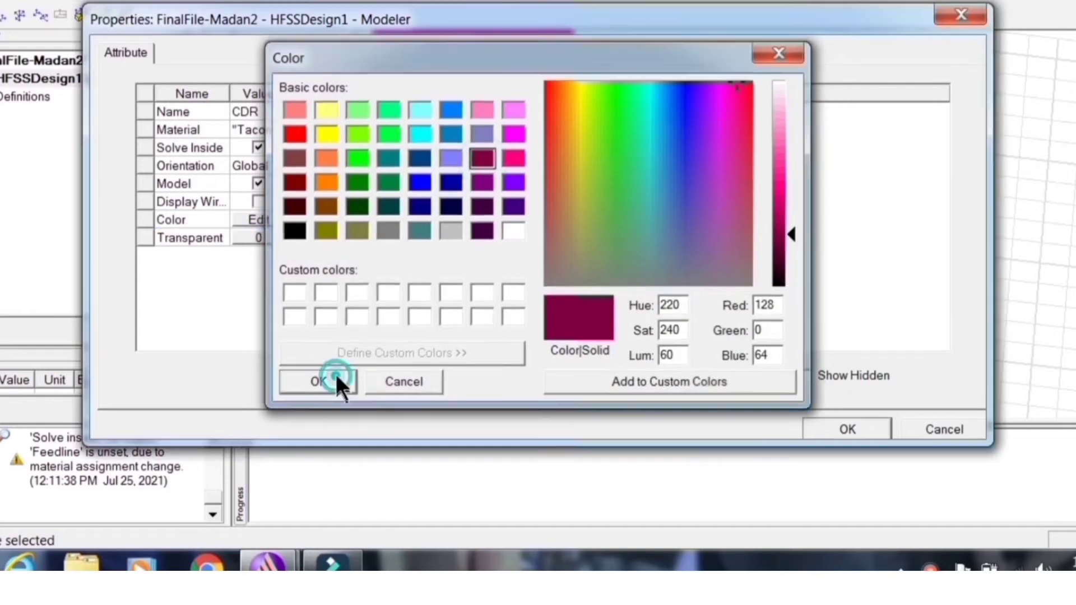
pyautogui.click(257, 235)
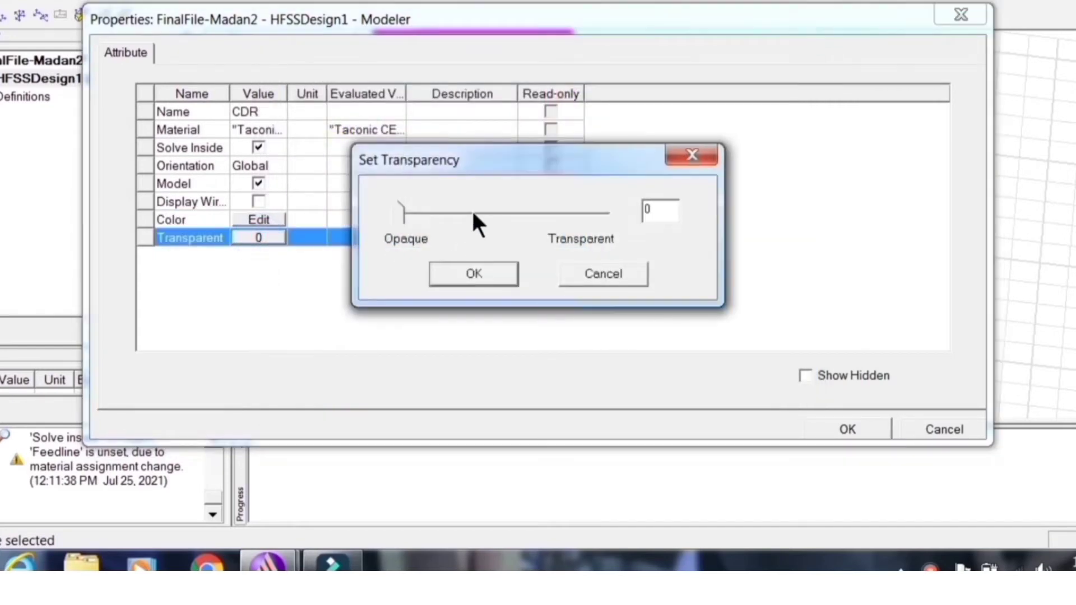
pyautogui.moveTo(472, 213); pyautogui.dragTo(527, 213)
pyautogui.click(489, 274)
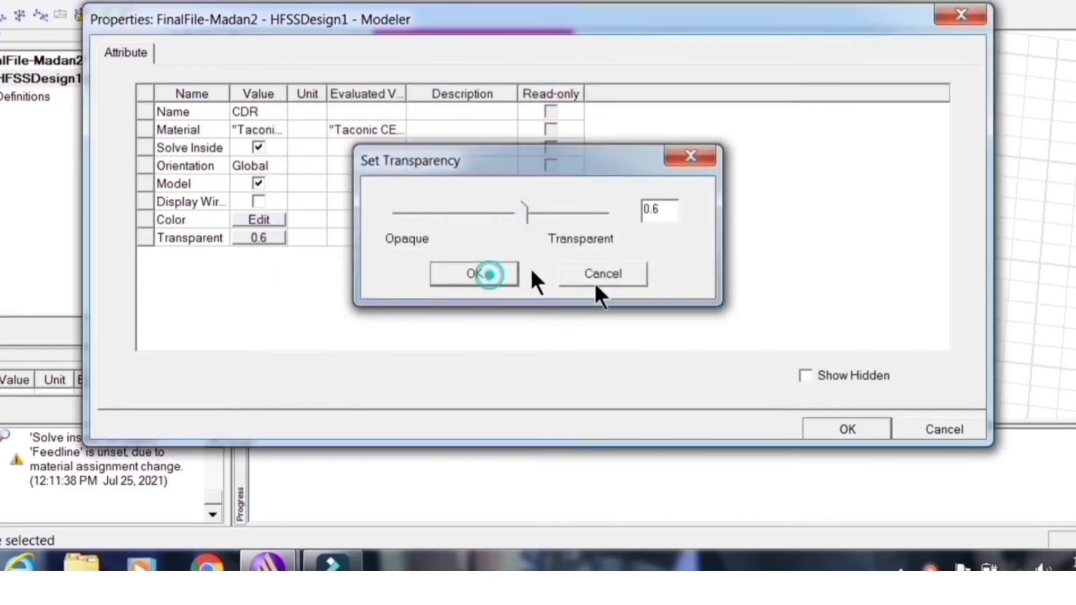
pyautogui.click(835, 429)
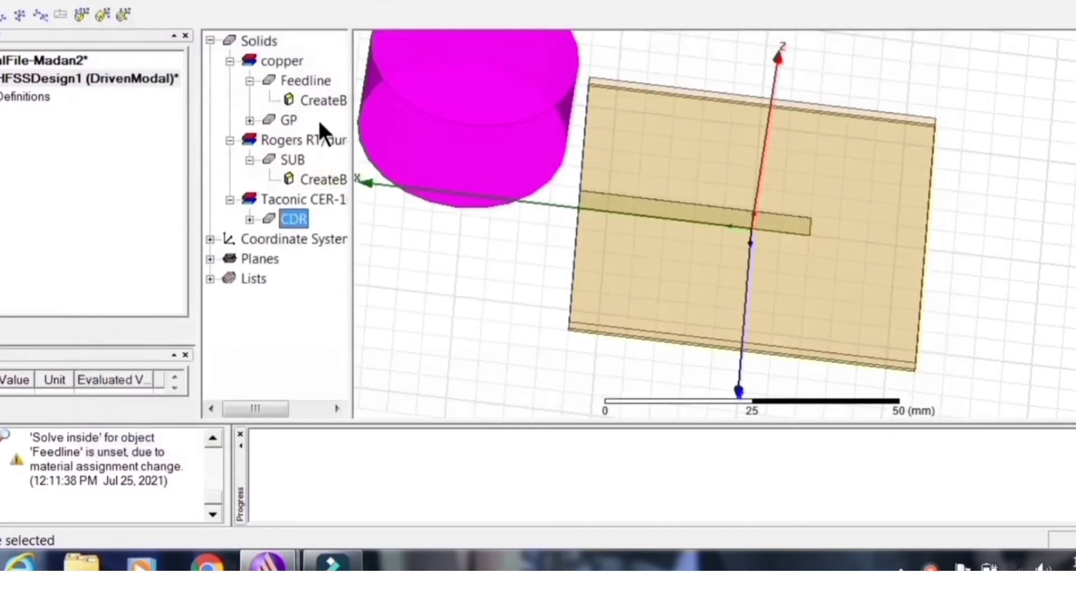
# Step: Set the centre position of the CDR cylinder to 0 mm, 0 mm, 2.13 mm
pyautogui.click(250, 219)
pyautogui.click(327, 239)
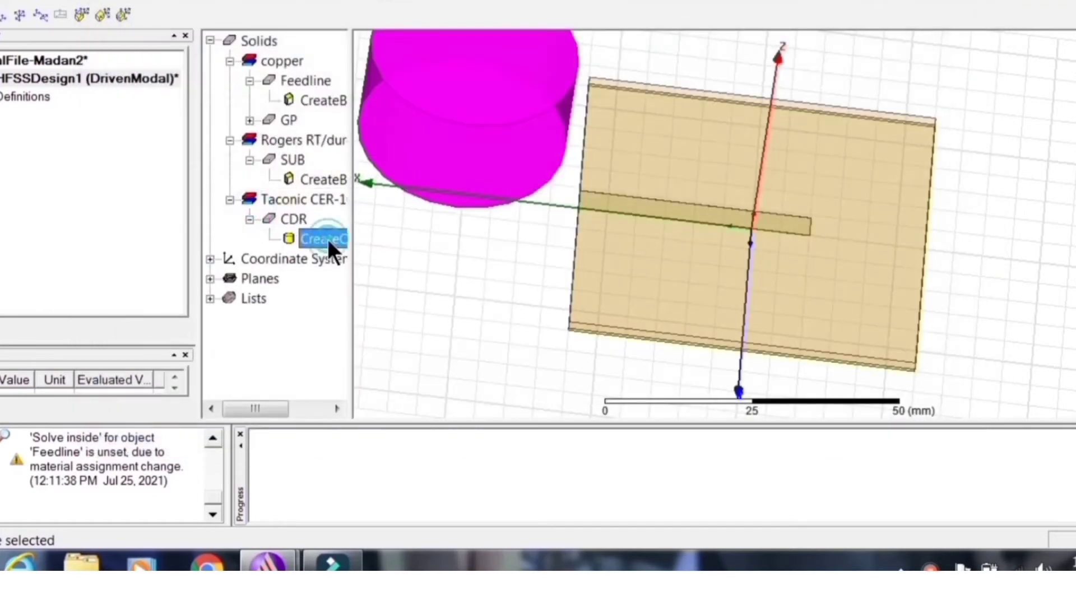
pyautogui.doubleClick(328, 239)
pyautogui.click(271, 149)
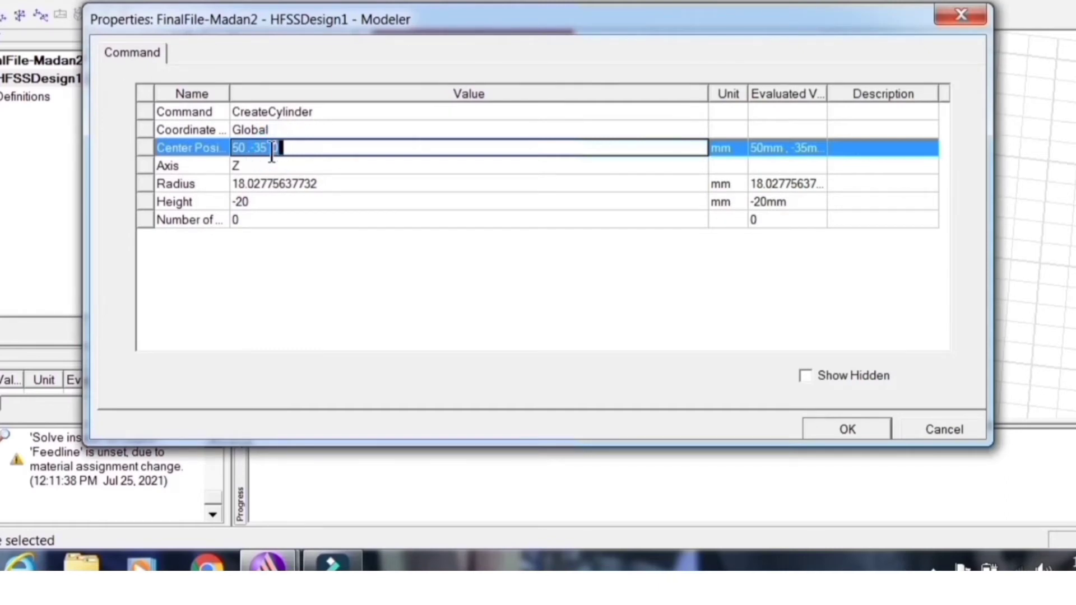
pyautogui.write('00mm,0mm,2')
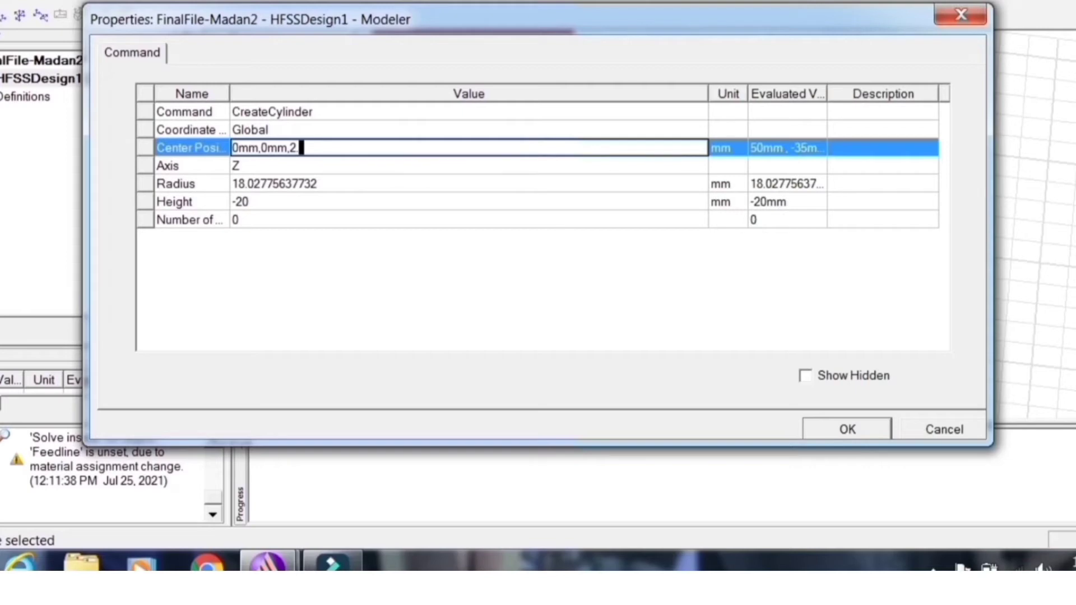
pyautogui.write('.13mm')
pyautogui.click(314, 168)
# Step: Set the CDR cylinder's radius to 10 mm and height to 10 mm, and apply the dimensions
pyautogui.click(304, 182)
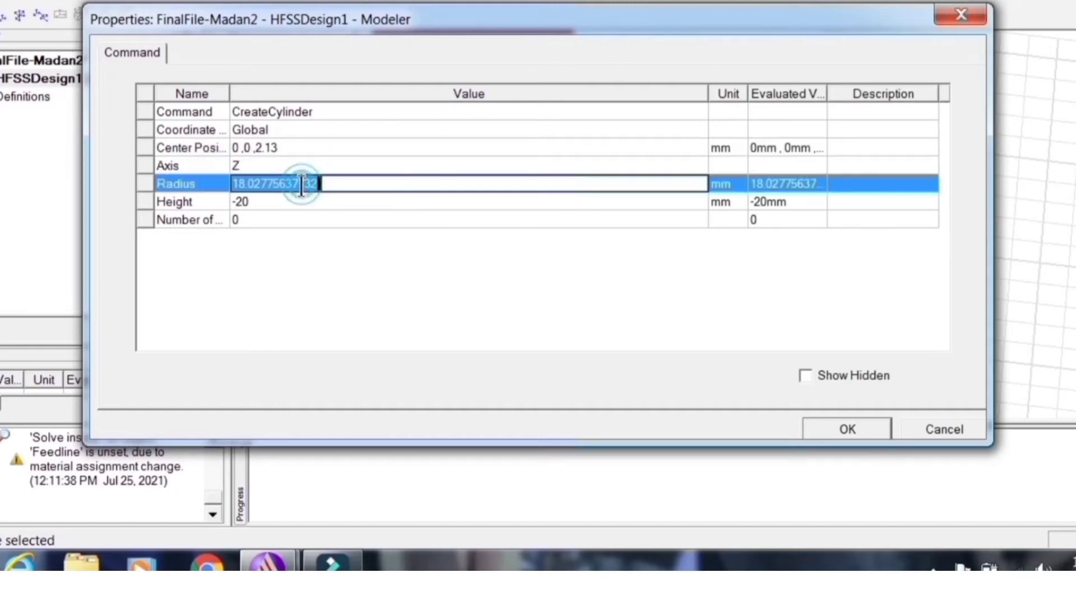
pyautogui.write('10mm')
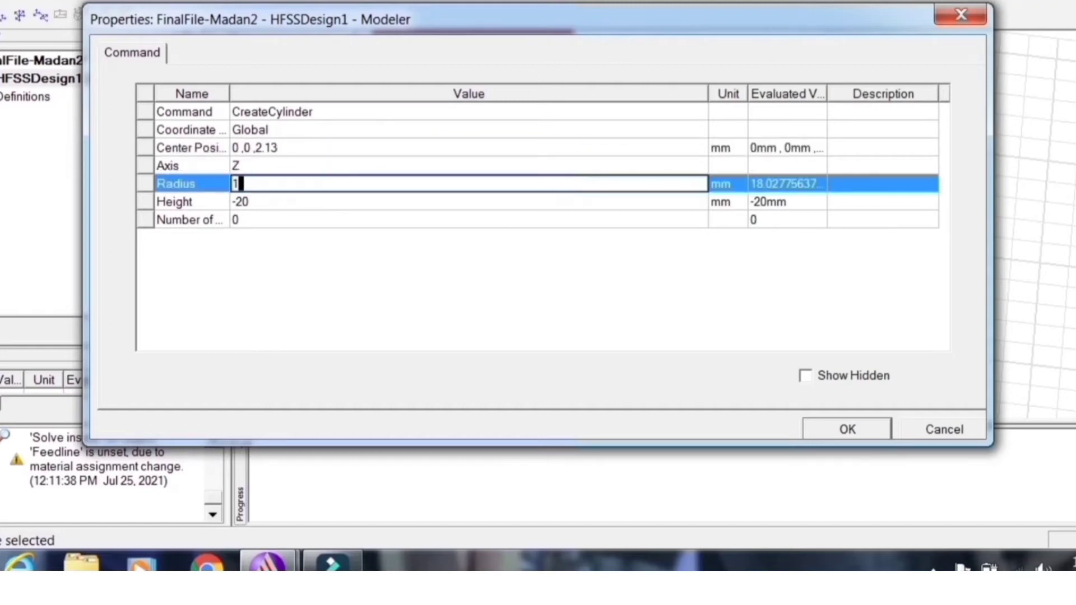
pyautogui.press('Tab')
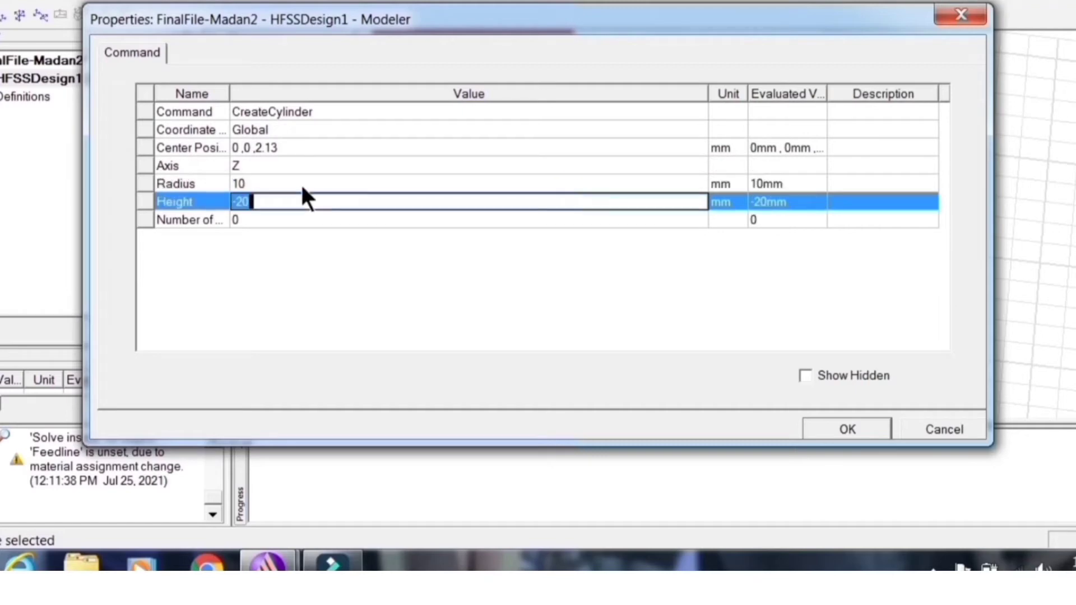
pyautogui.write('10mm')
pyautogui.click(810, 424)
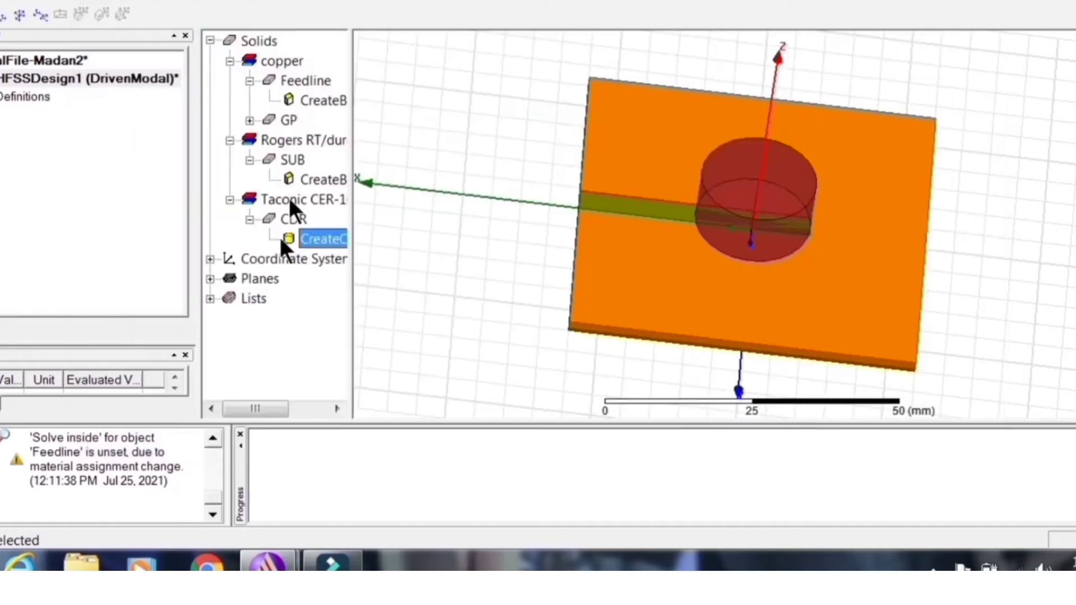
# Step: Draw a freehand rectangle beside the substrate at 45, -40, 0 mm, about 5 mm in X and 20 mm in Y
pyautogui.click(284, 220)
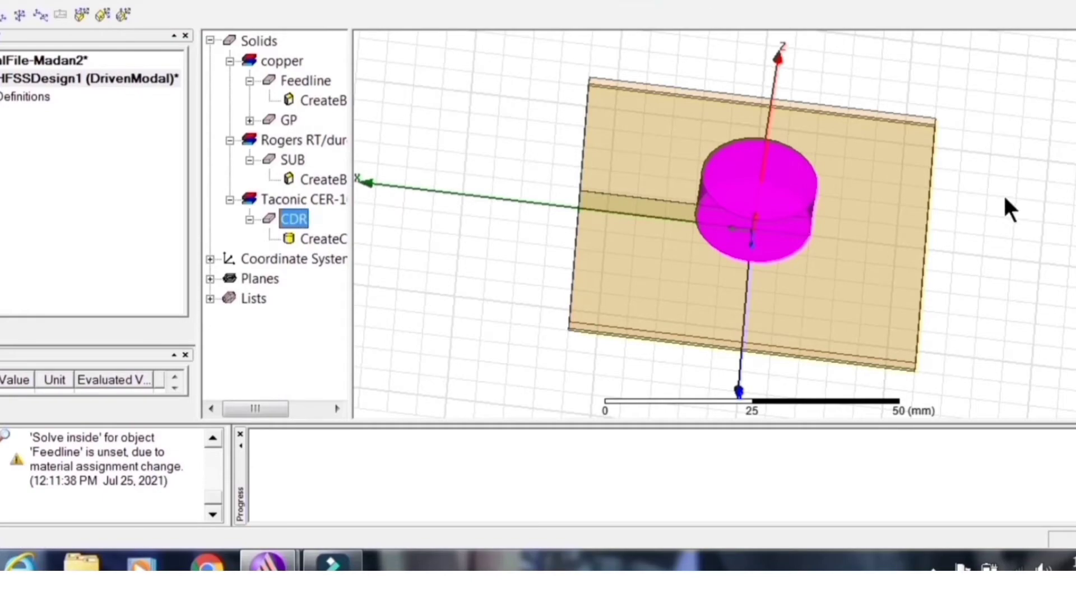
pyautogui.click(639, 3)
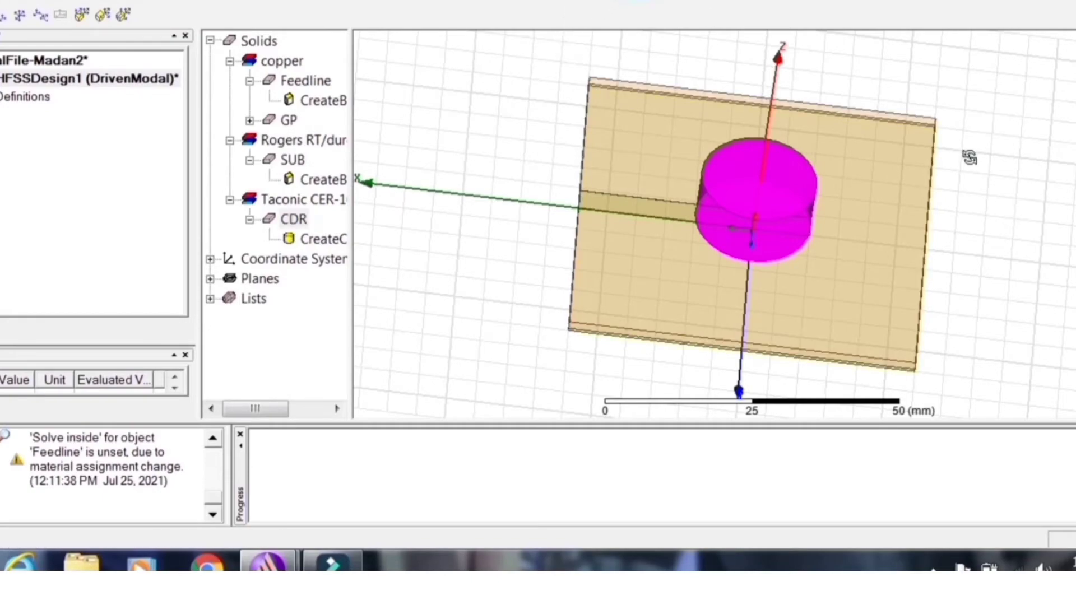
pyautogui.moveTo(970, 157); pyautogui.dragTo(723, 245)
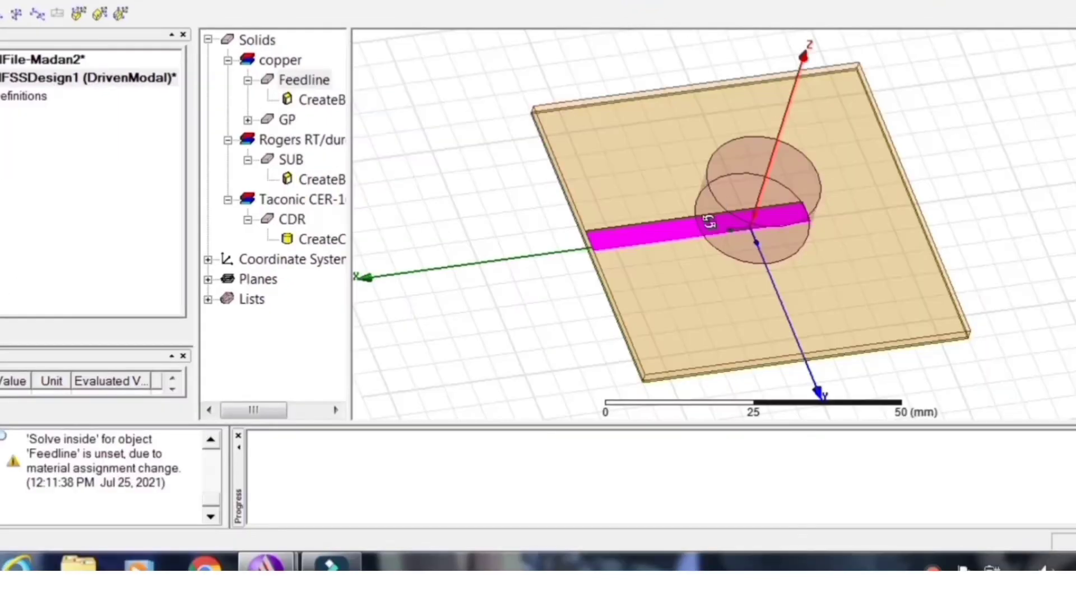
pyautogui.moveTo(709, 220); pyautogui.dragTo(638, 175)
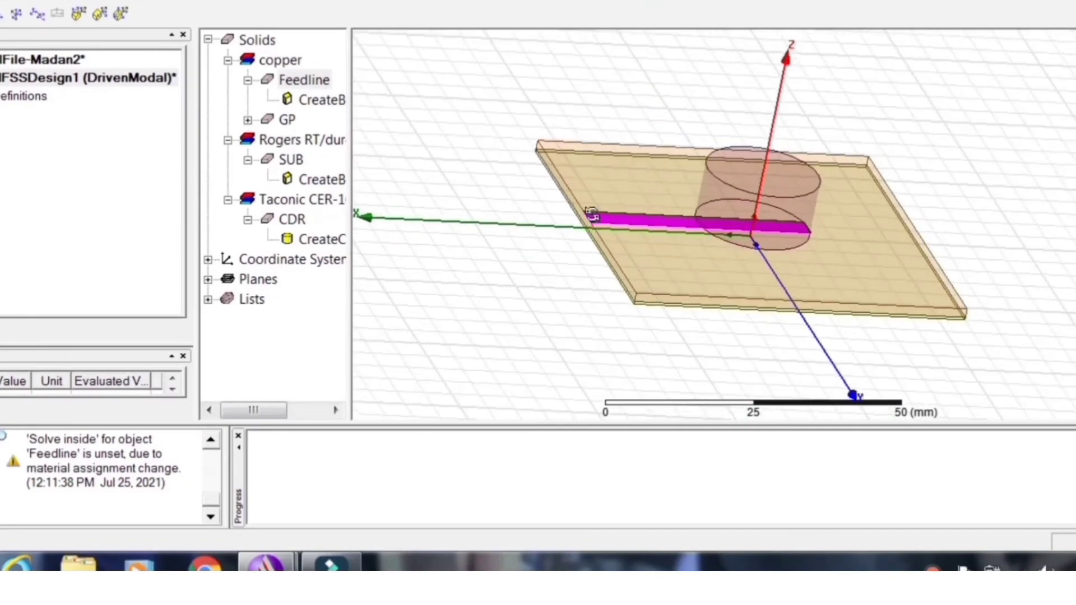
pyautogui.moveTo(616, 222); pyautogui.dragTo(649, 233)
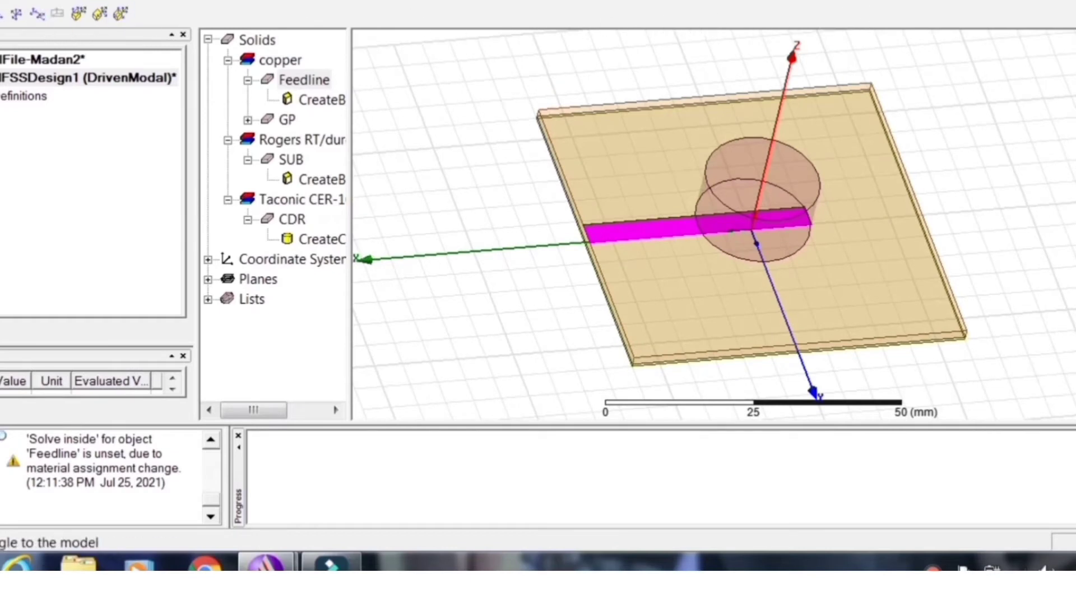
pyautogui.click(438, 81)
pyautogui.click(433, 162)
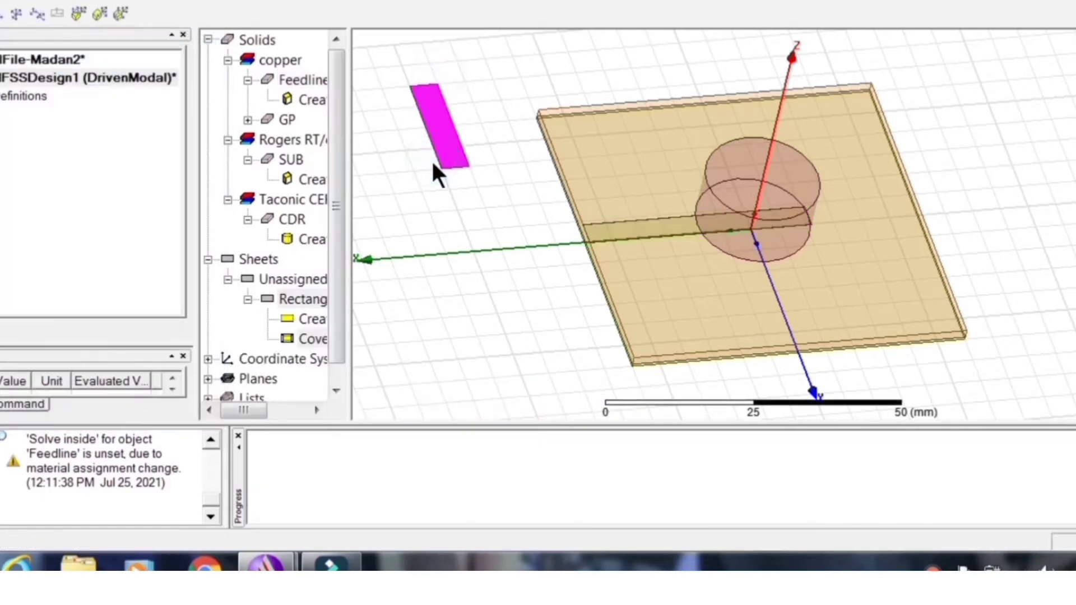
pyautogui.doubleClick(304, 298)
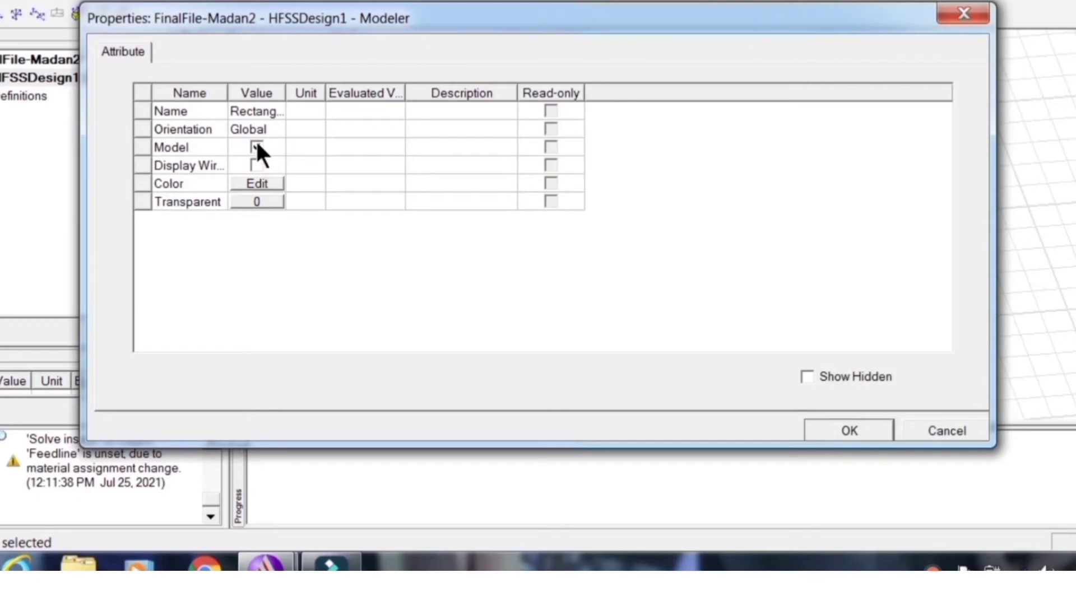
pyautogui.doubleClick(254, 110)
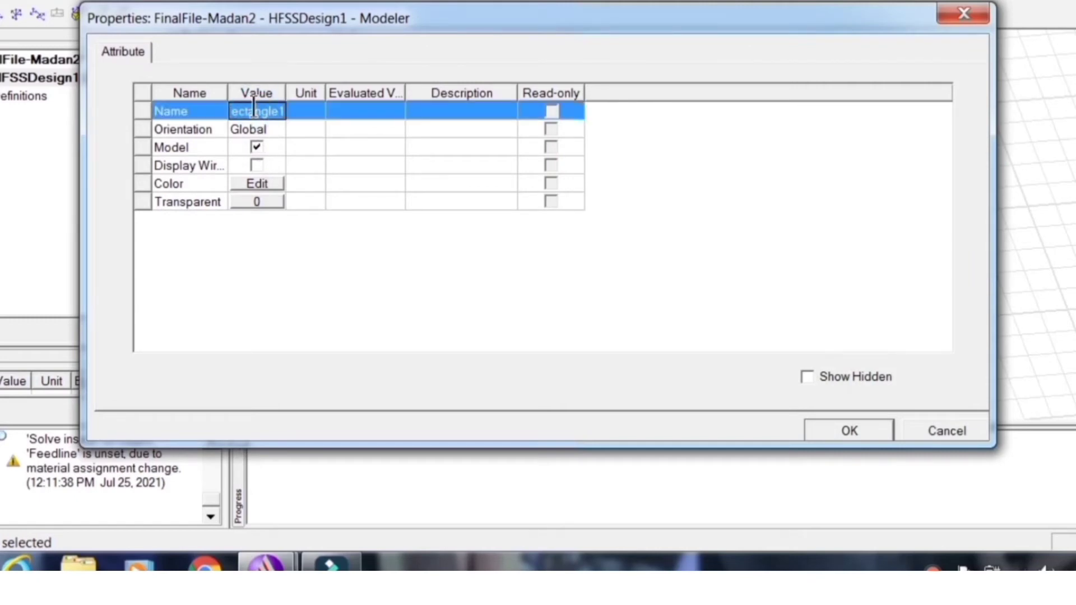
pyautogui.press('BackSpace')
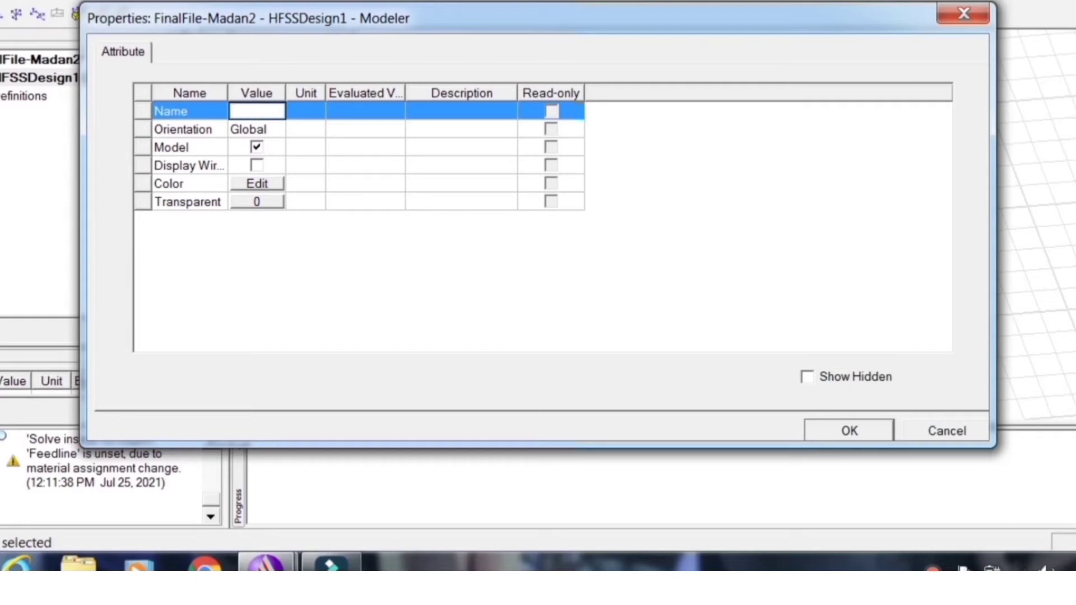
pyautogui.click(946, 431)
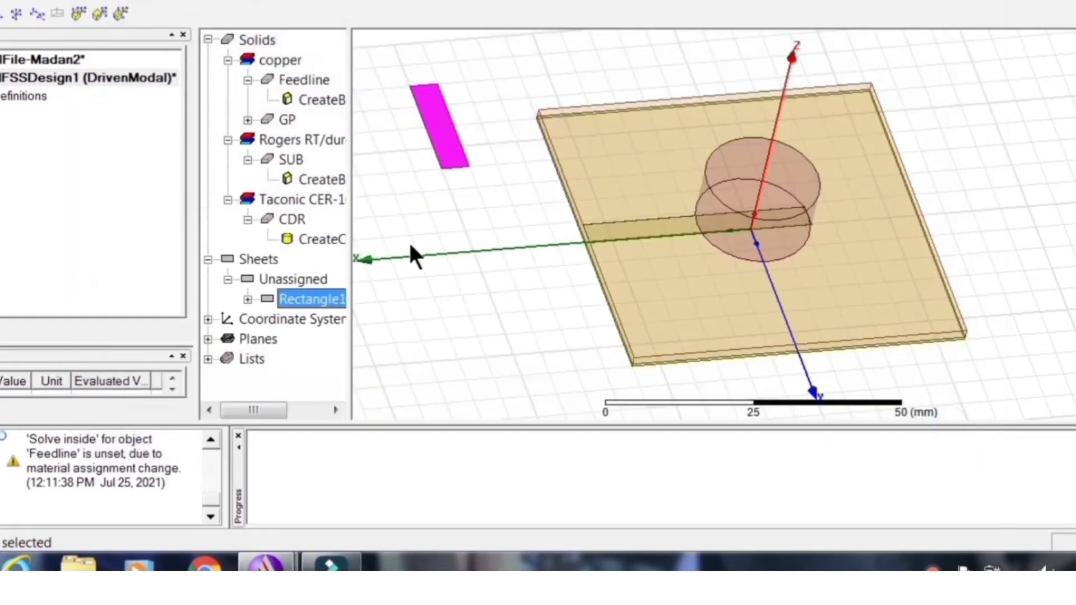
# Step: Set the position of the new rectangle sheet to 30 mm, -5 mm, -5 mm
pyautogui.click(248, 300)
pyautogui.doubleClick(300, 278)
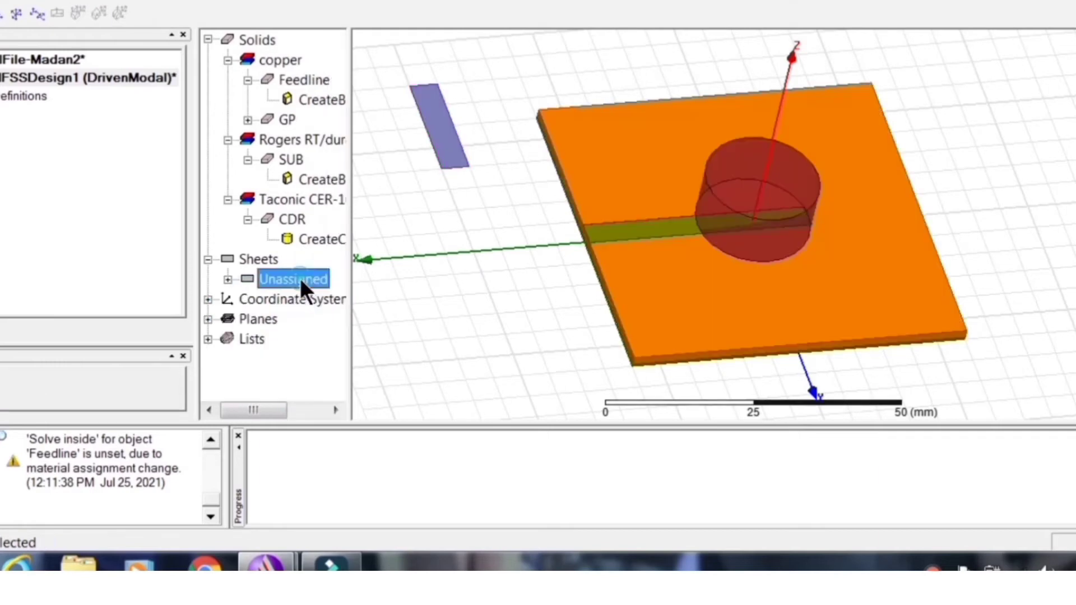
pyautogui.click(228, 279)
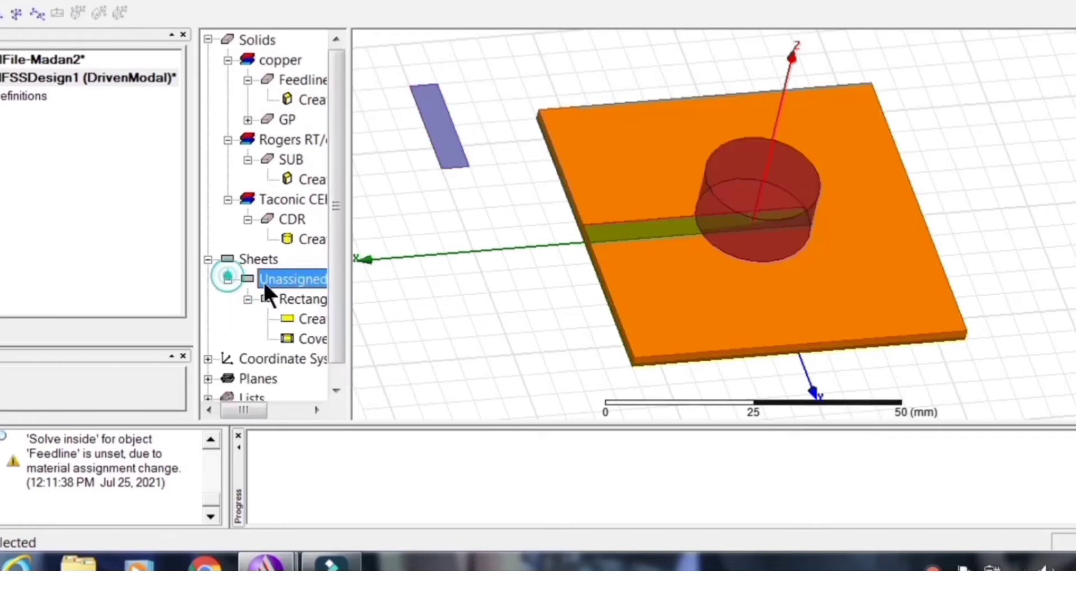
pyautogui.click(302, 319)
pyautogui.doubleClick(302, 320)
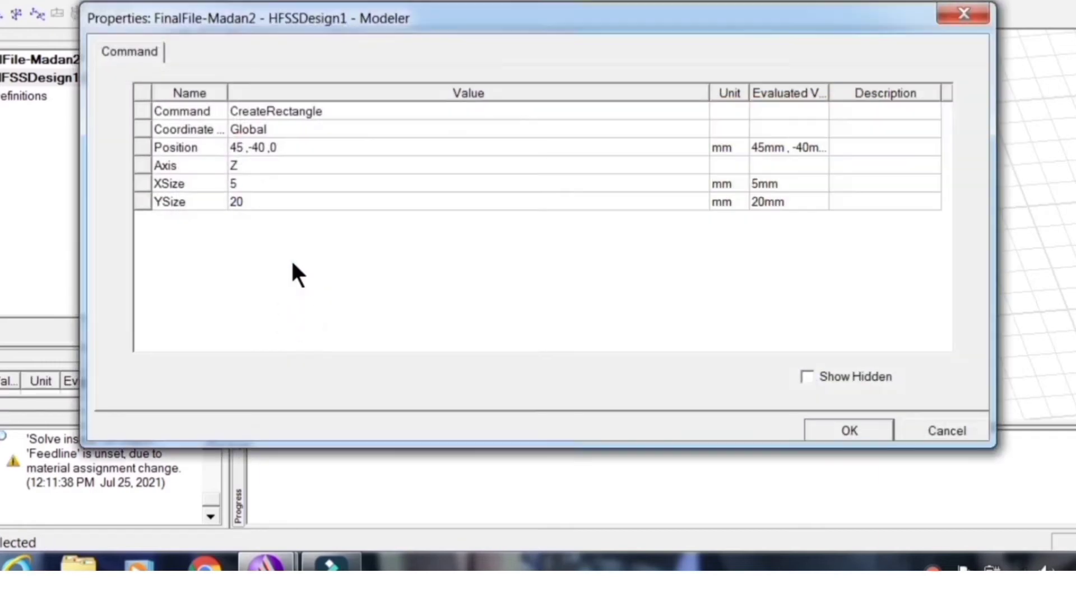
pyautogui.click(245, 152)
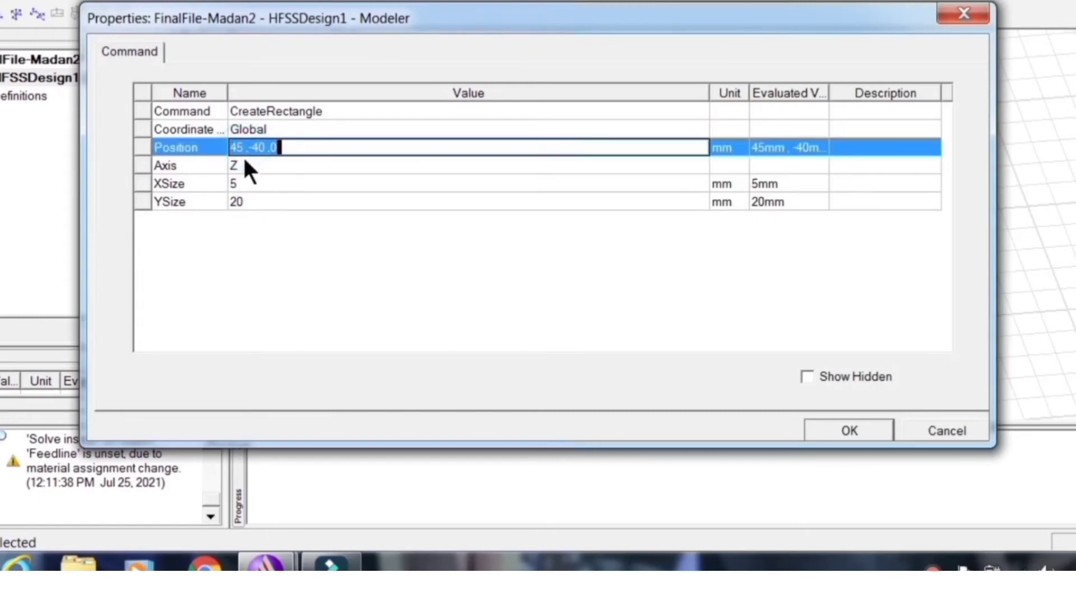
pyautogui.press('BackSpace')
pyautogui.write('30mm,-5mm,')
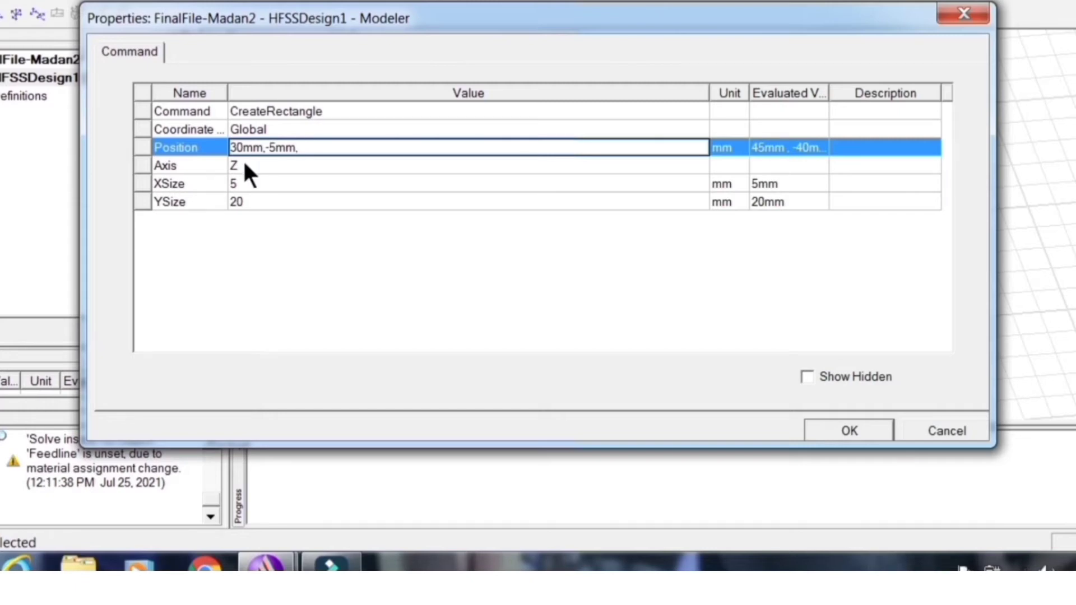
pyautogui.write('0')
pyautogui.press('BackSpace')
pyautogui.write('-5mm')
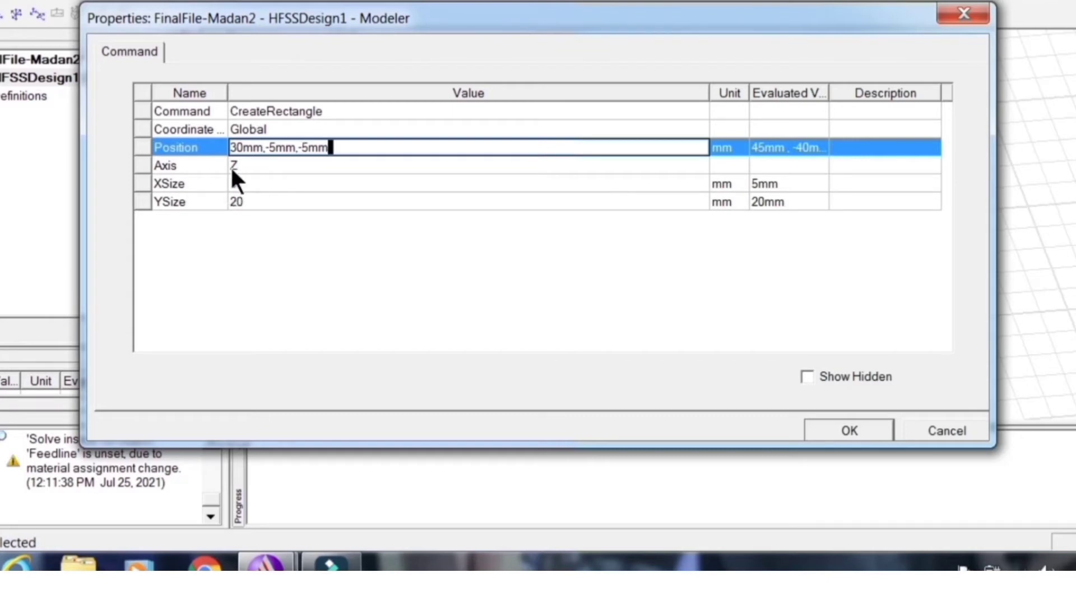
# Step: Change the rectangle's axis to Y, enter 10 mm for both of its sizes, and apply the changes
pyautogui.click(231, 167)
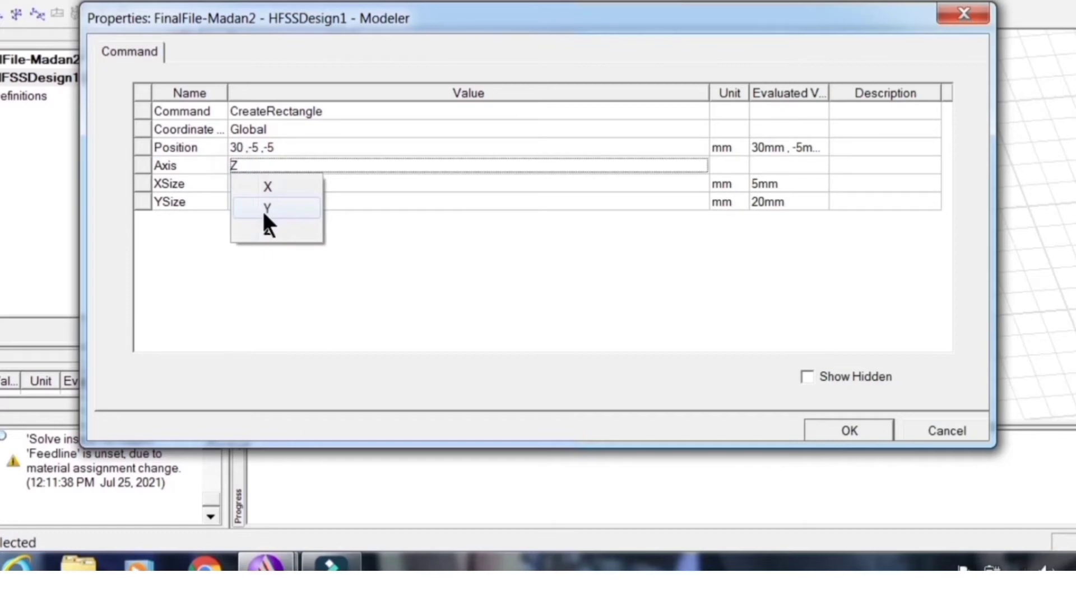
pyautogui.click(263, 212)
pyautogui.click(247, 184)
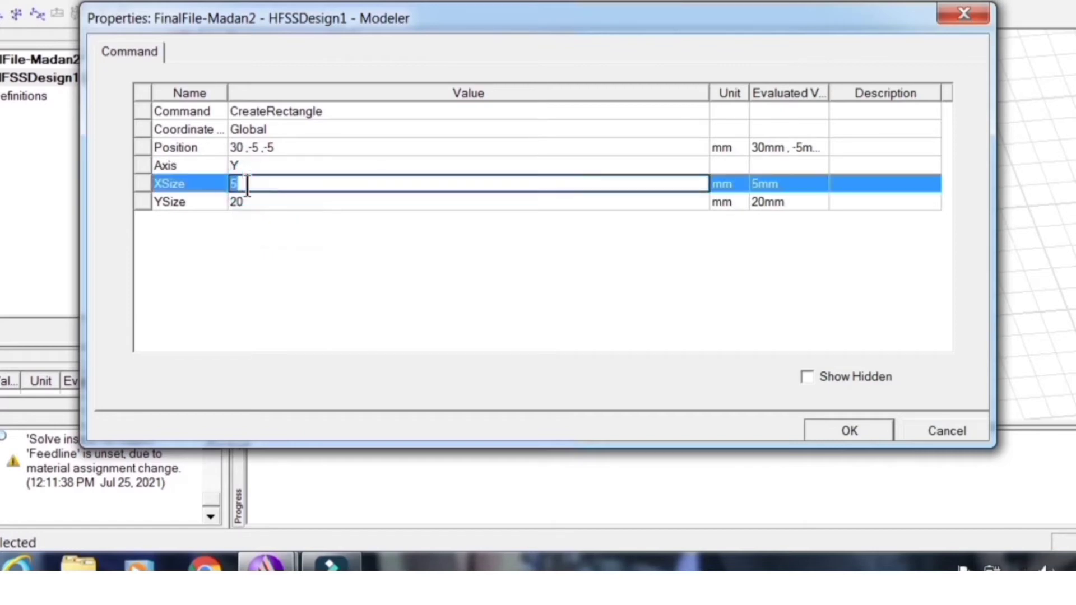
pyautogui.press('BackSpace')
pyautogui.write('10mm')
pyautogui.click(240, 200)
pyautogui.write('10')
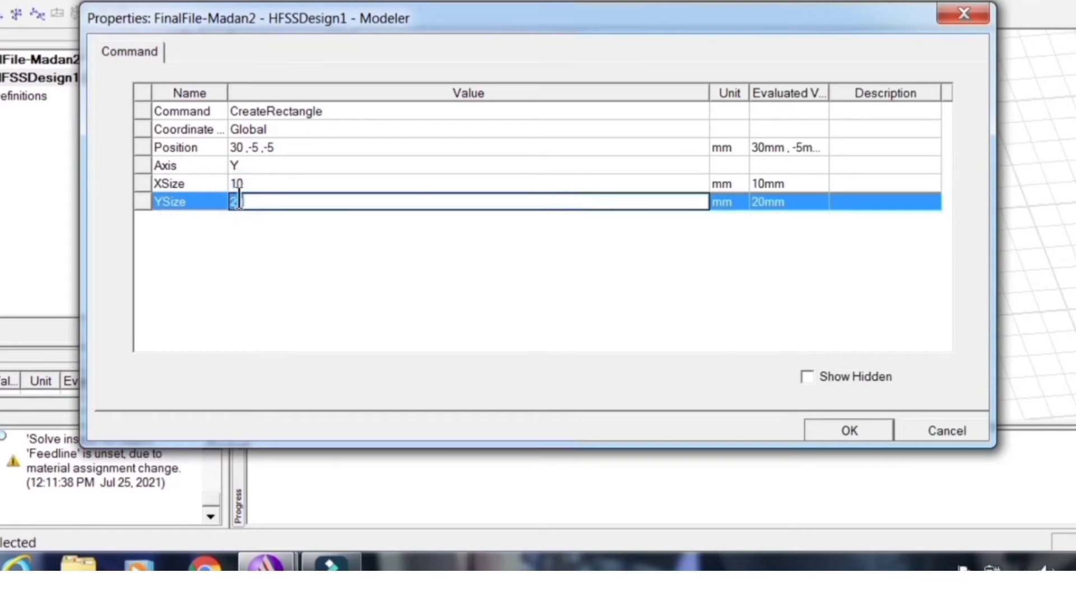
pyautogui.write('mm')
pyautogui.click(872, 421)
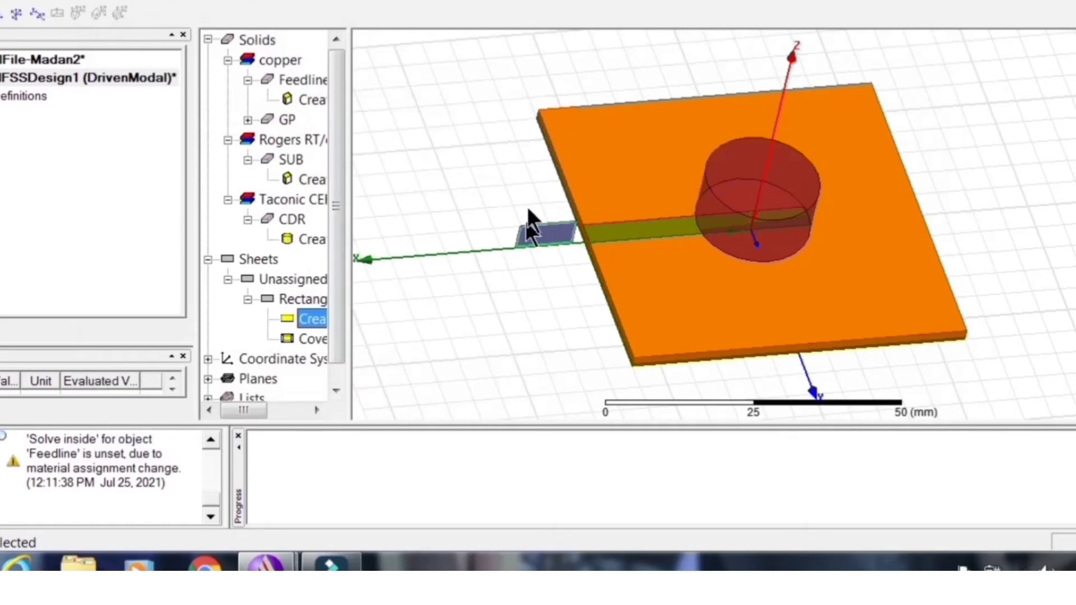
# Step: Change the rectangle's axis to X so it stands across the feedline's end, and apply it
pyautogui.doubleClick(313, 320)
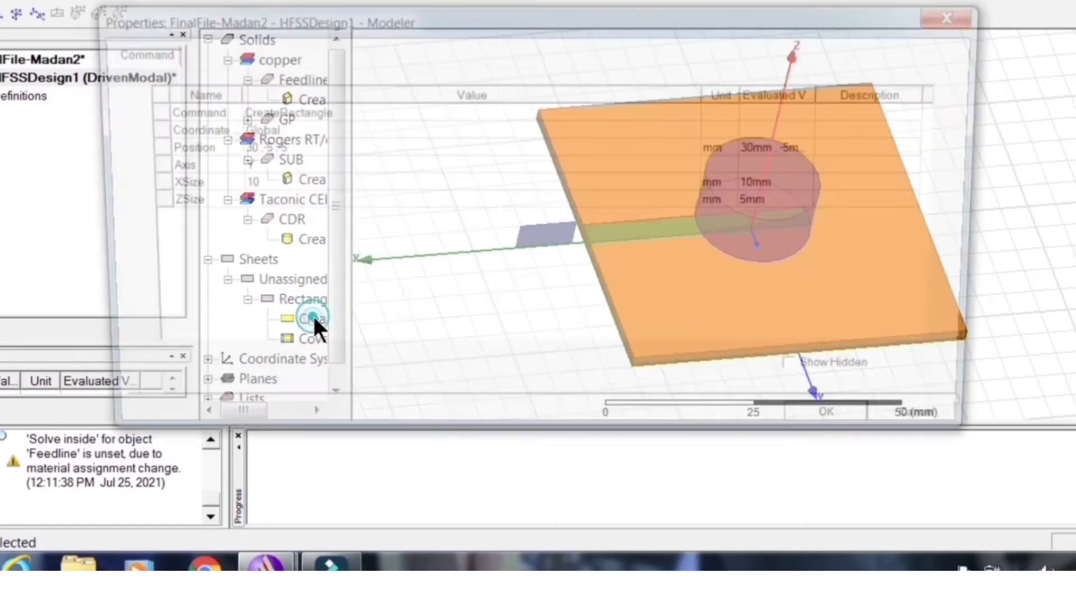
pyautogui.click(240, 168)
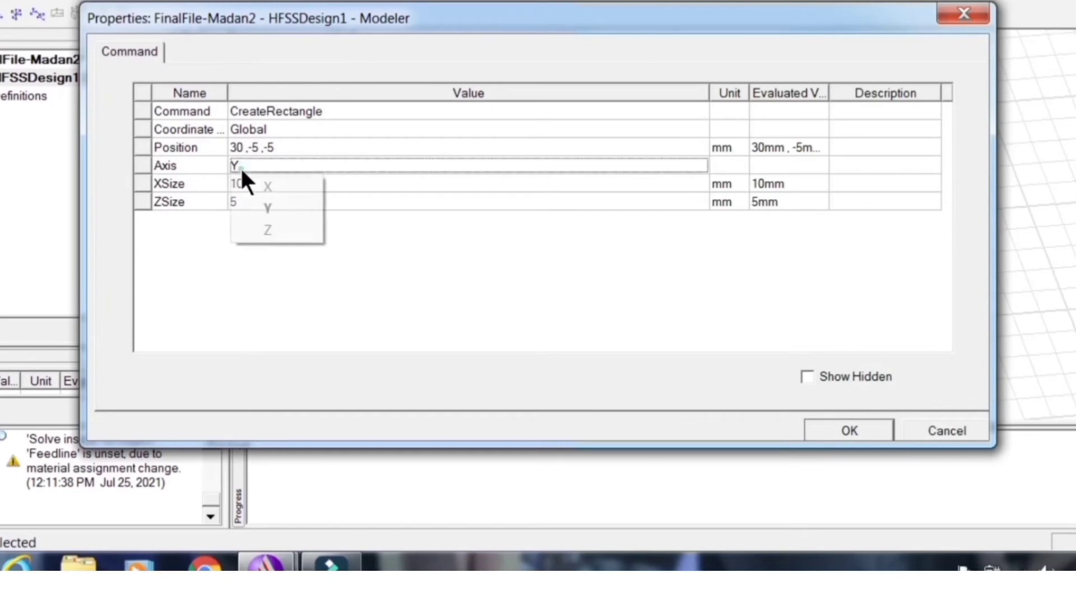
pyautogui.click(266, 185)
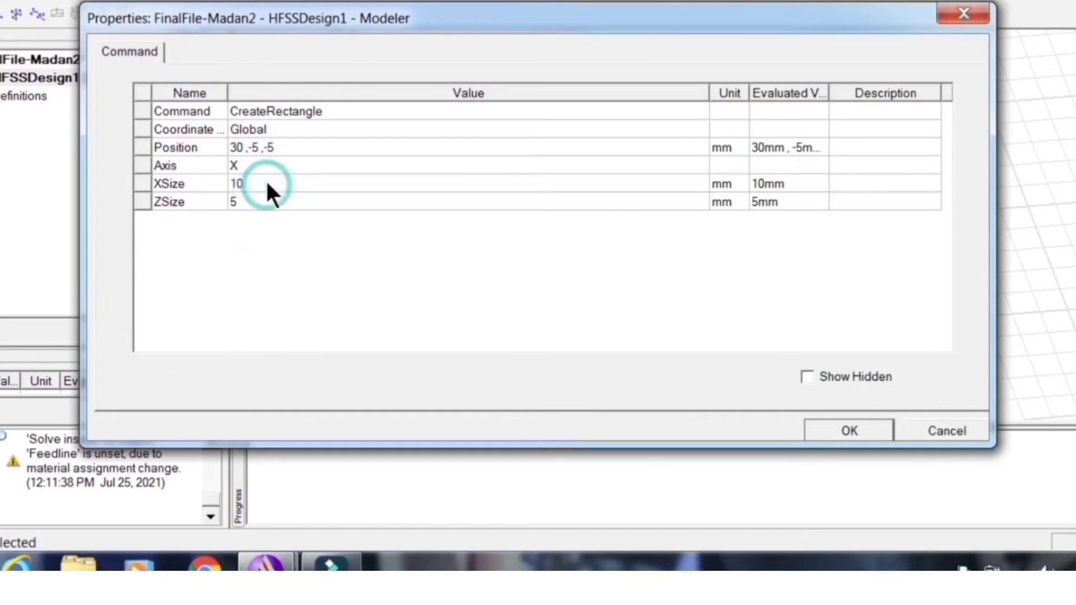
pyautogui.click(880, 428)
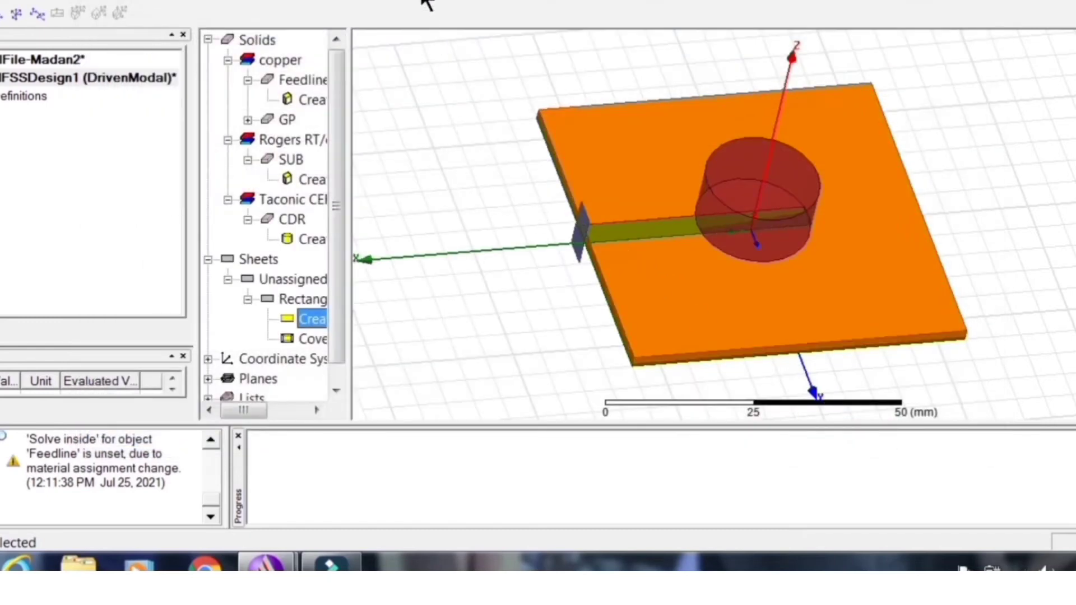
# Step: Set the rectangle's Y size to 10 mm and apply the change
pyautogui.moveTo(619, 129); pyautogui.dragTo(654, 39)
pyautogui.moveTo(351, 253); pyautogui.dragTo(400, 254)
pyautogui.doubleClick(339, 315)
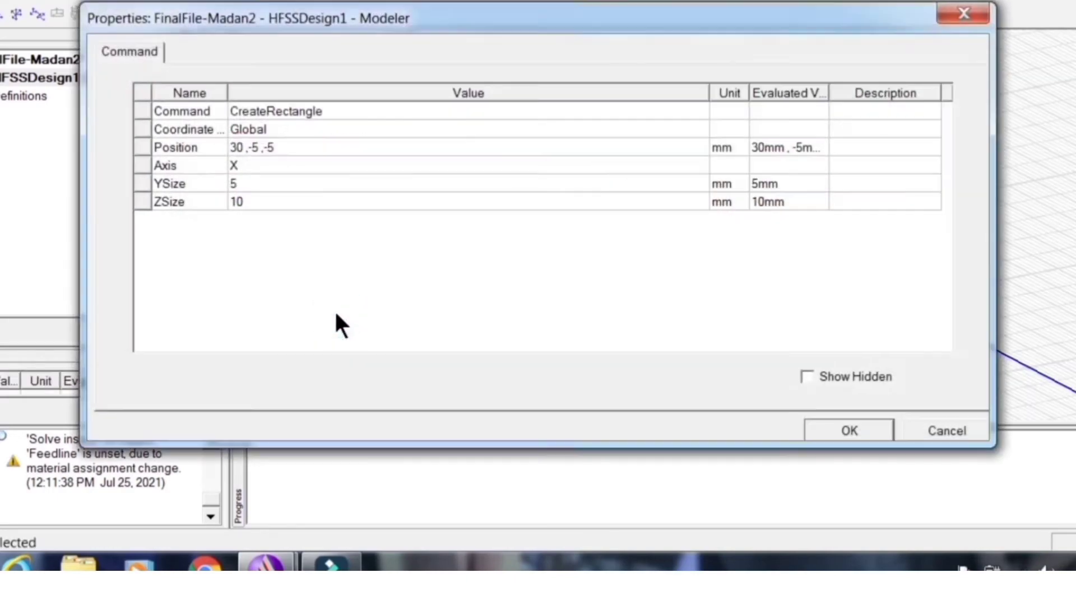
pyautogui.click(250, 185)
pyautogui.write('10')
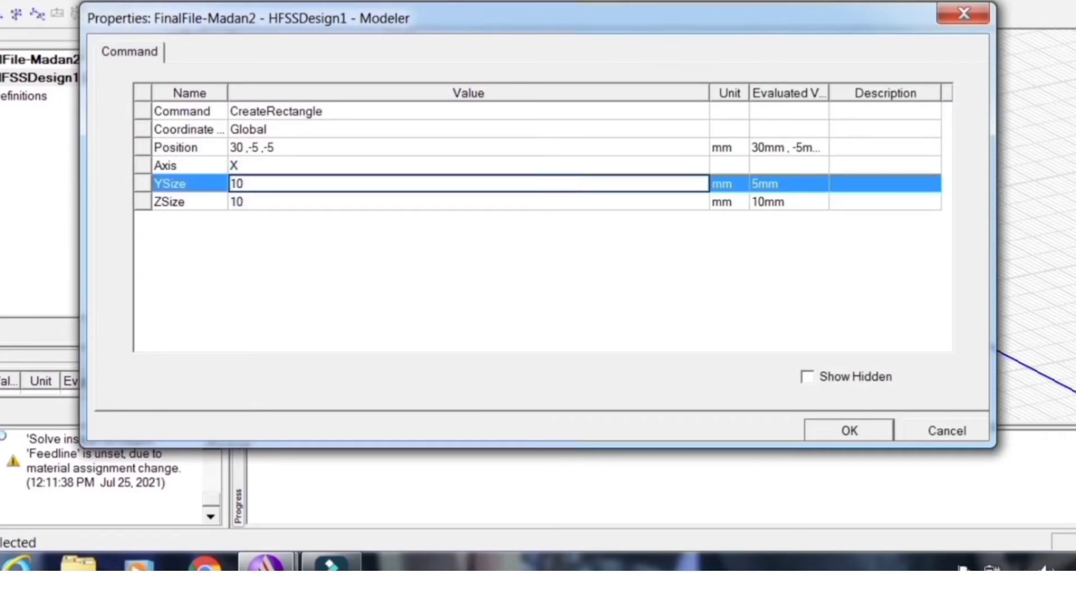
pyautogui.click(848, 421)
# Step: Check the rectangle sheet's position, axis and sizes, and inspect its placement across the feedline's end from several angles
pyautogui.keyDown('alt'); pyautogui.moveTo(734, 229); pyautogui.dragTo(567, 240); pyautogui.keyUp('alt')
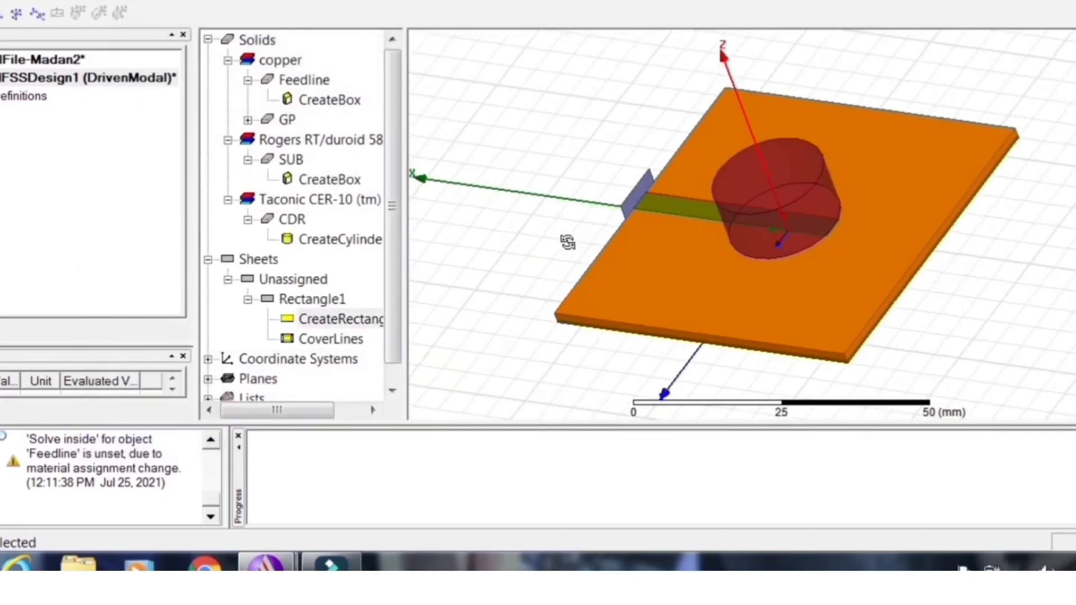
pyautogui.doubleClick(343, 321)
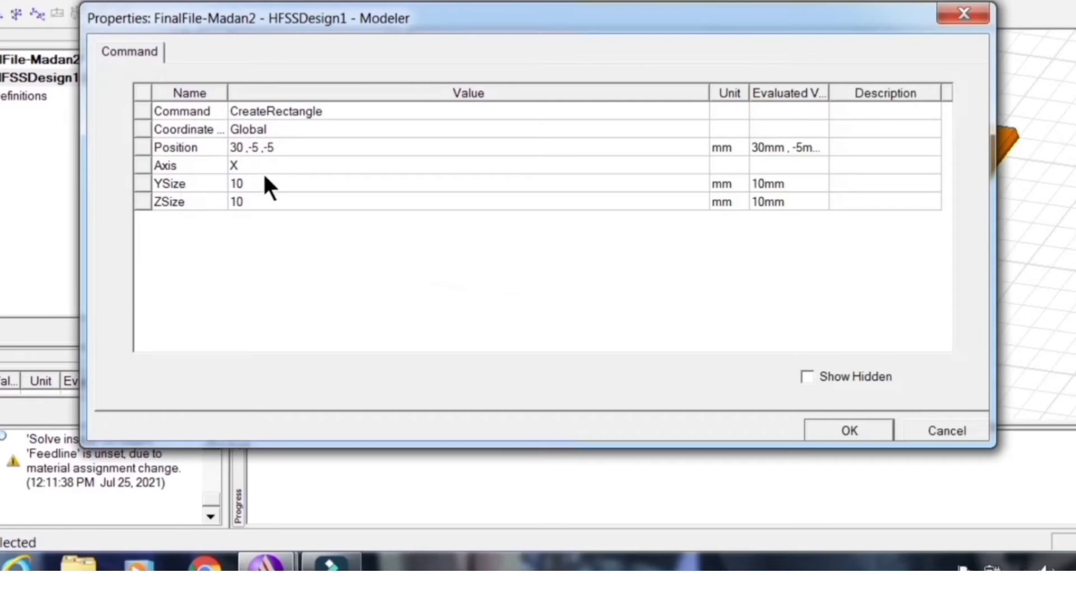
pyautogui.click(813, 430)
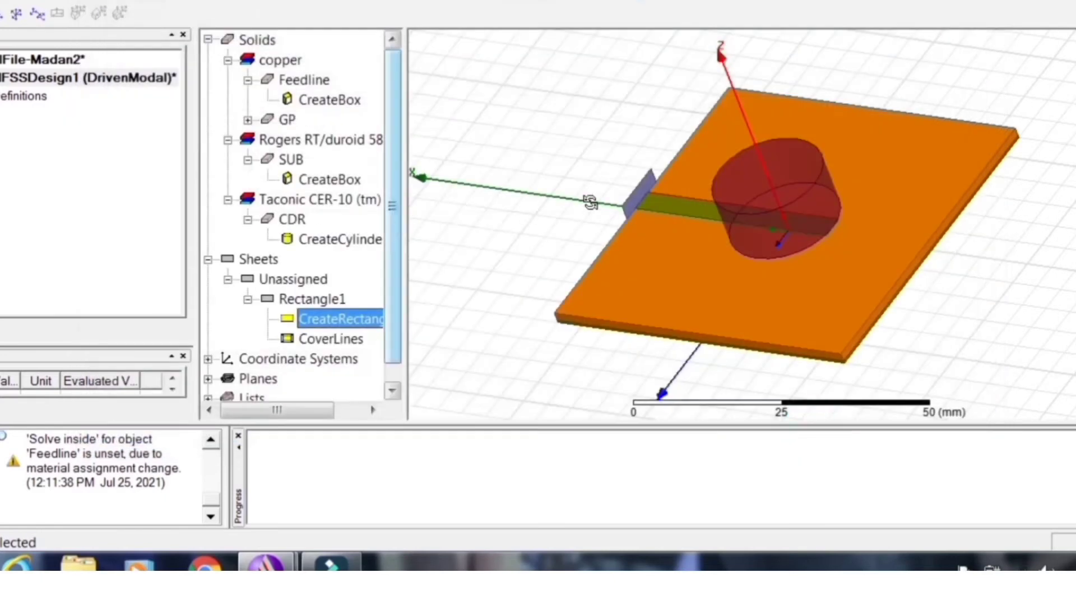
pyautogui.keyDown('alt'); pyautogui.moveTo(671, 200); pyautogui.dragTo(808, 216); pyautogui.keyUp('alt')
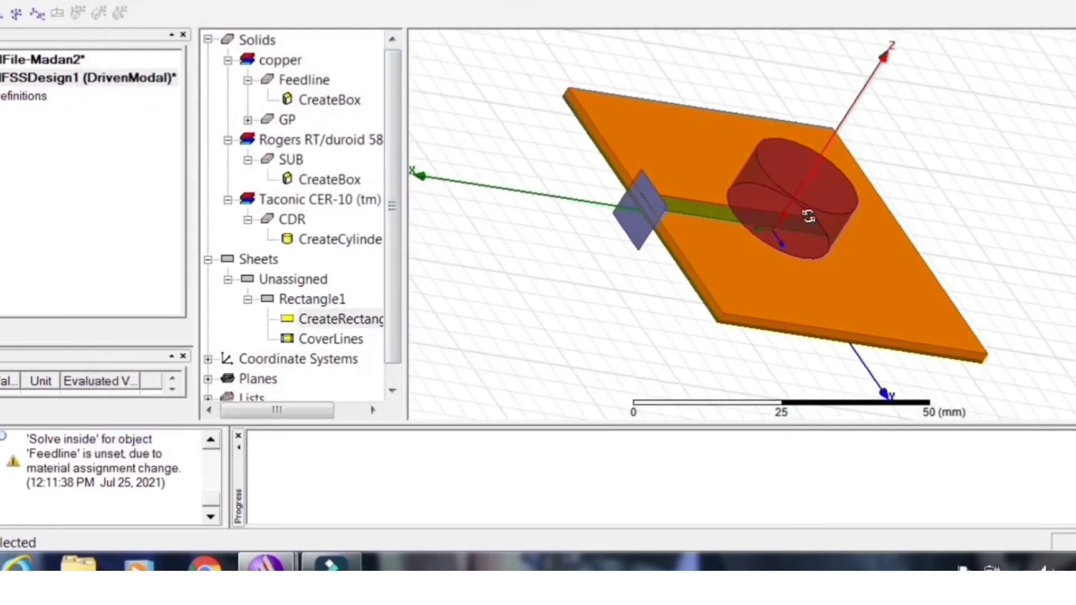
pyautogui.click(297, 301)
pyautogui.keyDown('alt'); pyautogui.moveTo(627, 222); pyautogui.dragTo(599, 237); pyautogui.keyUp('alt')
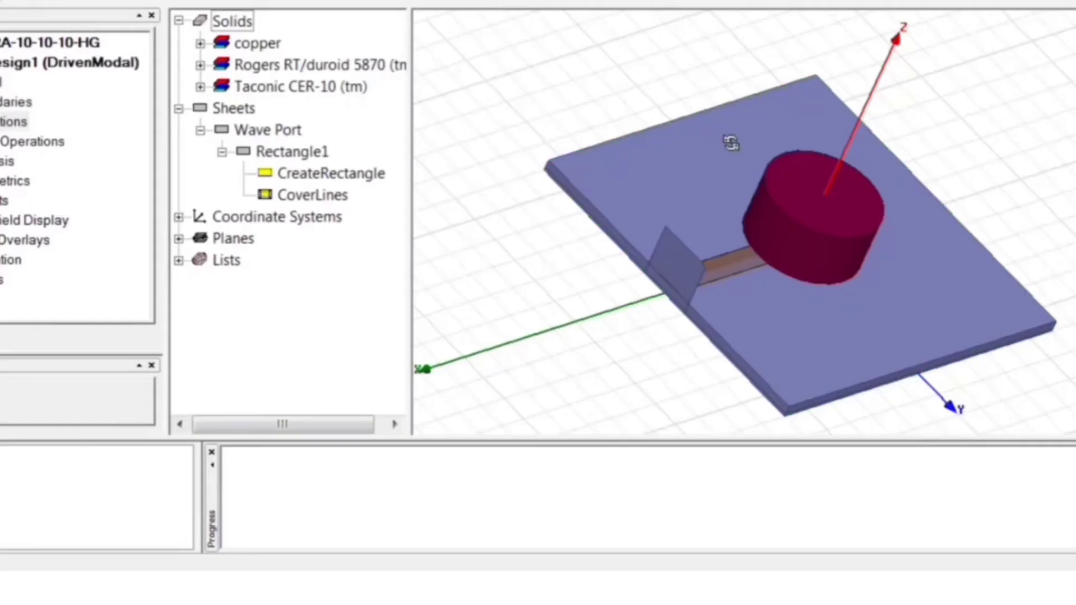
# Step: Draw a freehand box about 15 × 20 × 10 mm just outside the substrate's corner near the feed edge
pyautogui.keyDown('alt'); pyautogui.moveTo(730, 143); pyautogui.dragTo(693, 260); pyautogui.keyUp('alt')
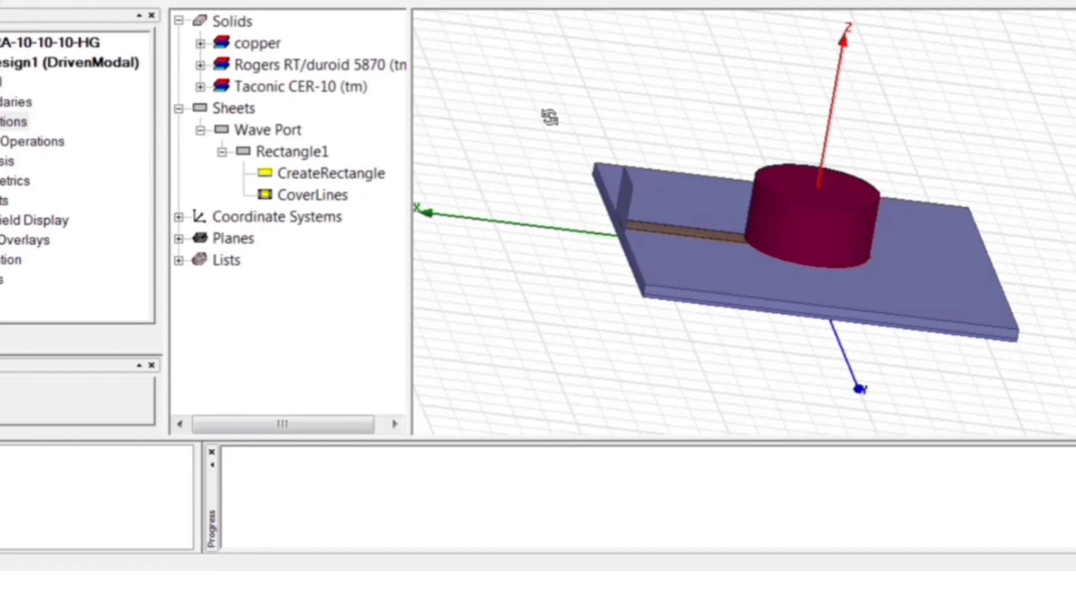
pyautogui.click(7, 5)
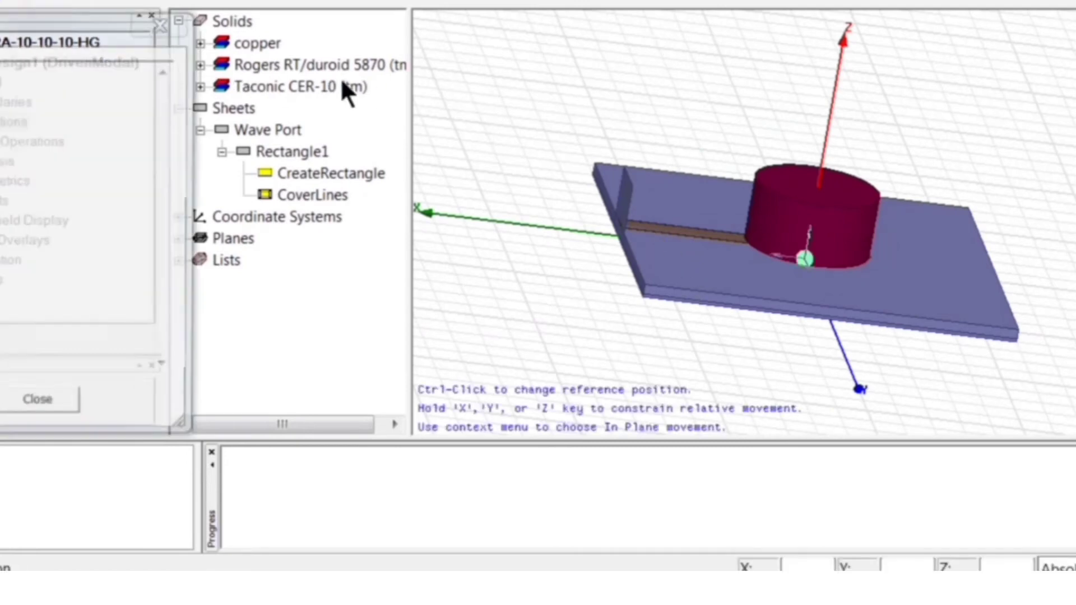
pyautogui.click(487, 76)
pyautogui.click(595, 118)
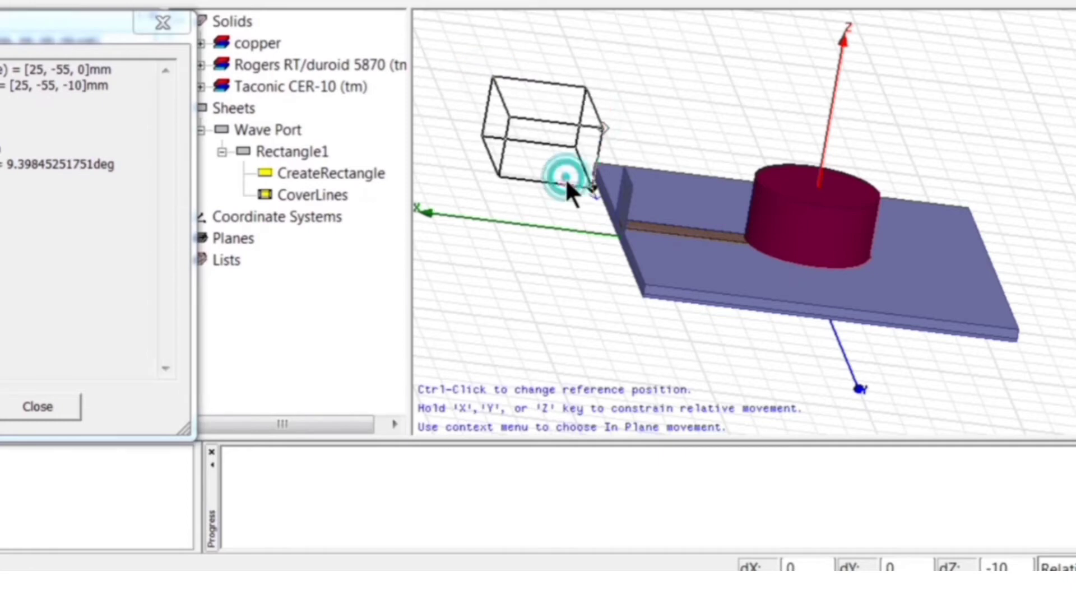
pyautogui.click(566, 181)
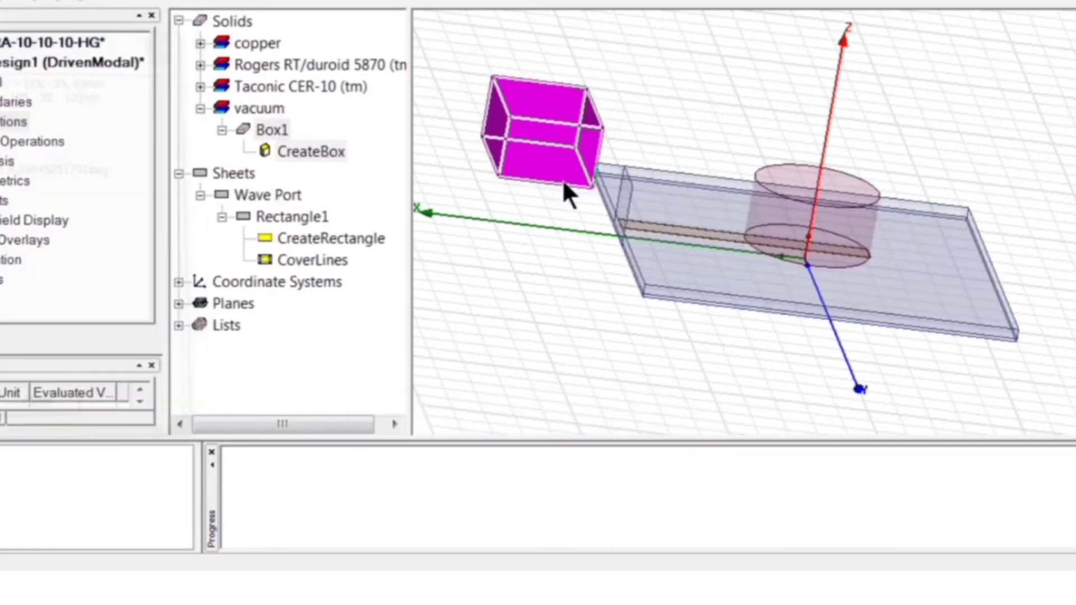
# Step: Rename the new box RadBox and assign air as its material
pyautogui.doubleClick(269, 129)
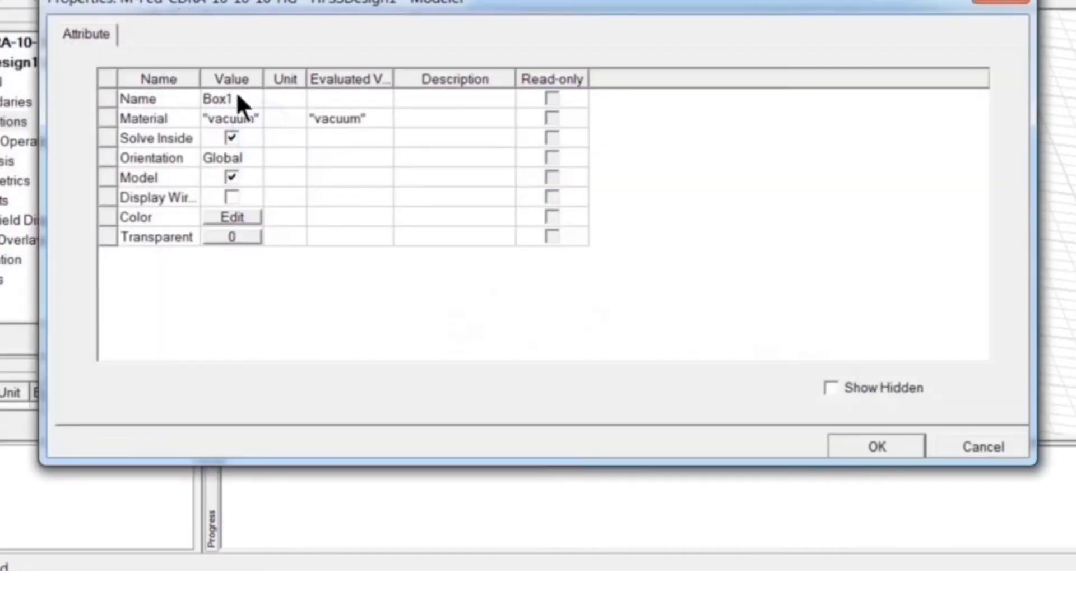
pyautogui.click(236, 99)
pyautogui.write('Ra')
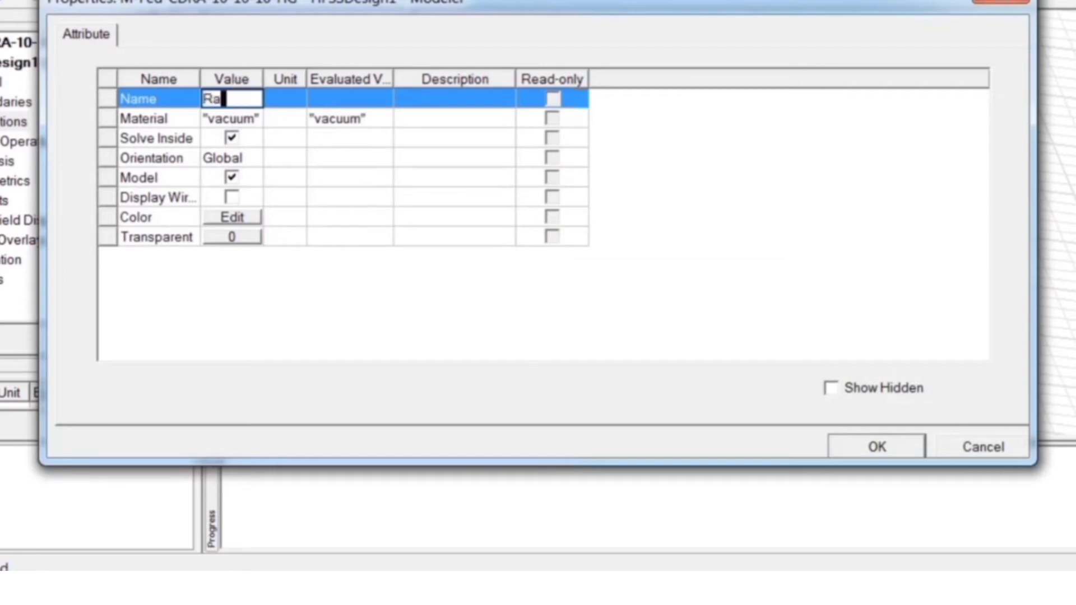
pyautogui.write('dBox')
pyautogui.click(217, 117)
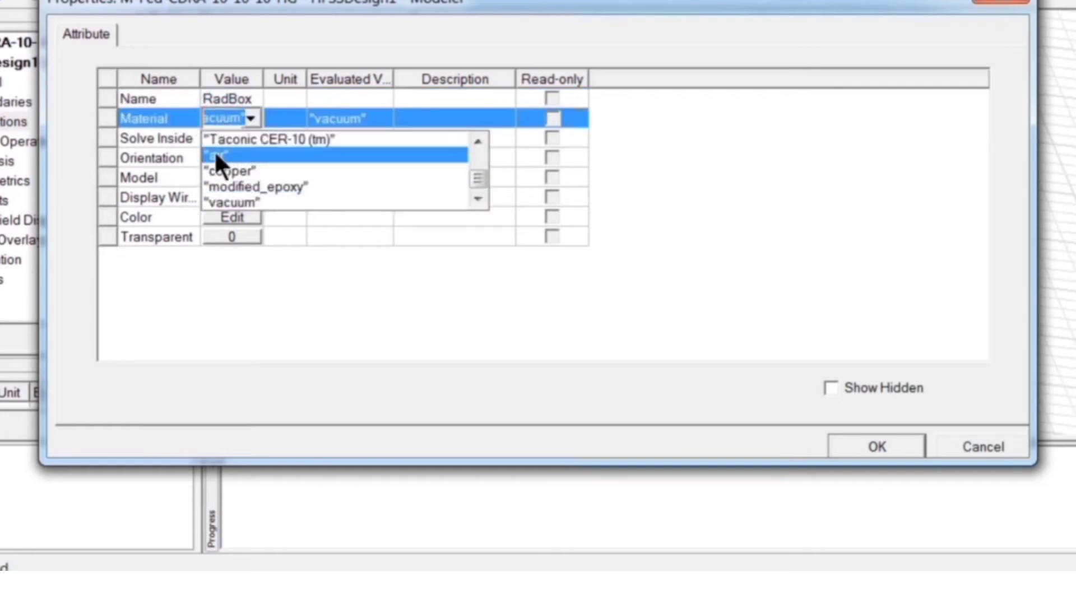
pyautogui.click(214, 151)
# Step: Give RadBox a light grey colour (192, 192, 192), set its transparency to 0.79, and apply the attributes
pyautogui.click(234, 221)
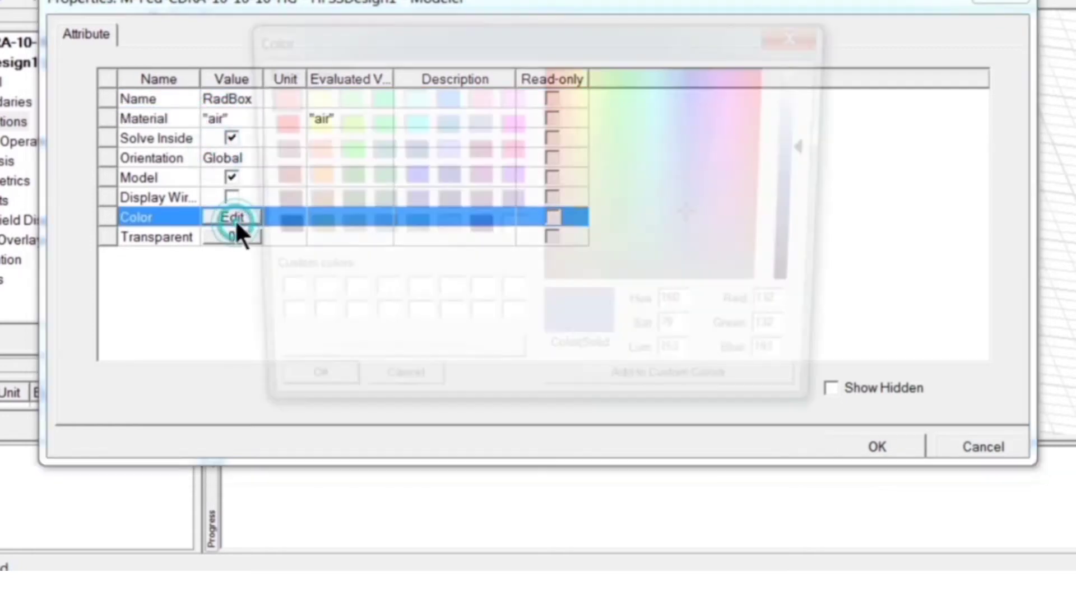
pyautogui.click(449, 227)
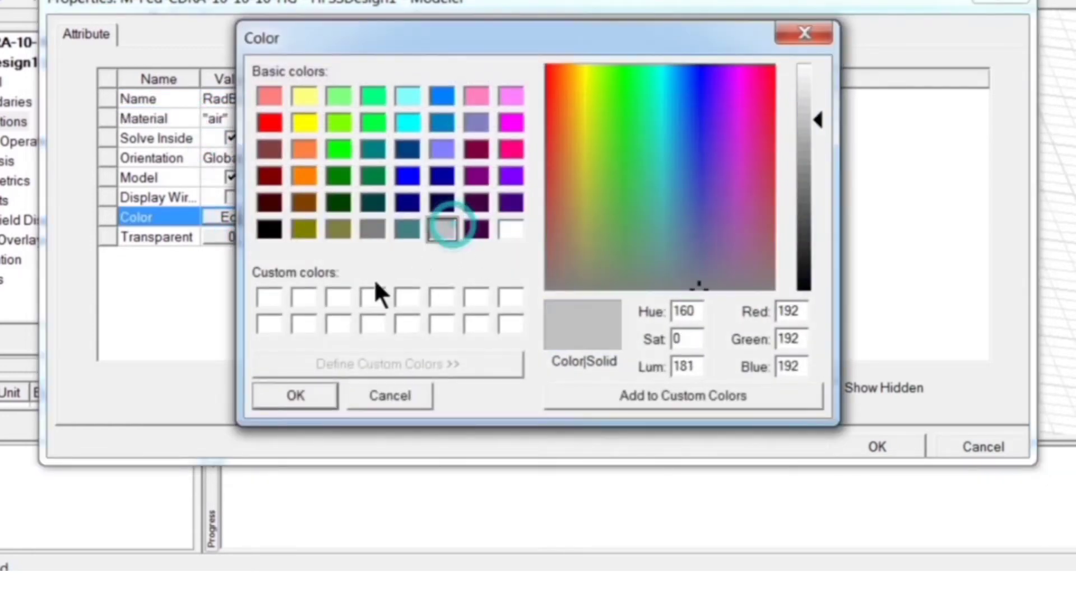
pyautogui.click(297, 392)
pyautogui.click(231, 237)
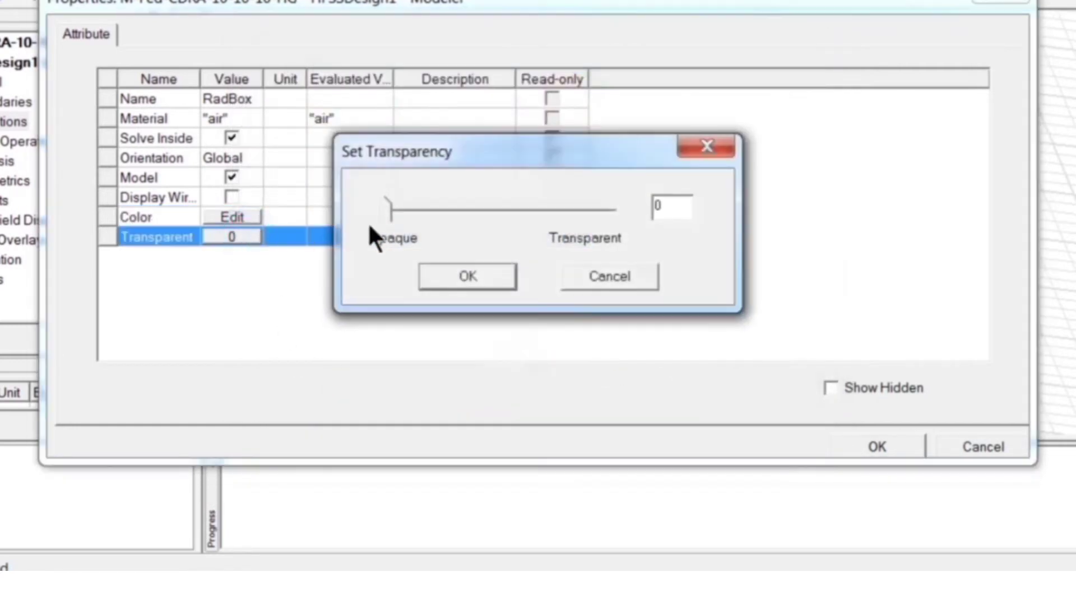
pyautogui.moveTo(375, 210); pyautogui.dragTo(583, 224)
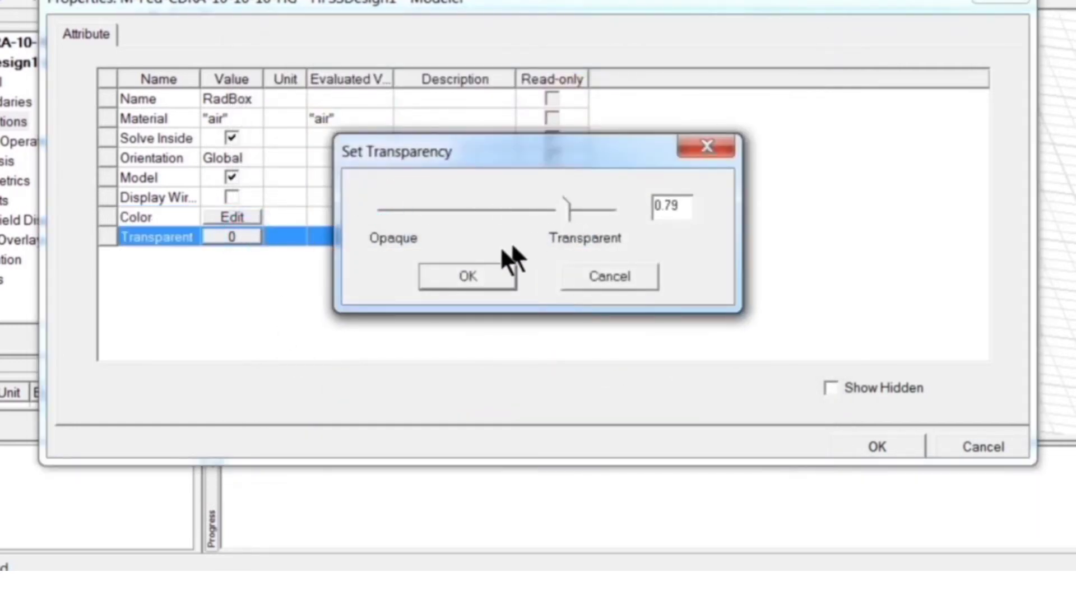
pyautogui.click(469, 276)
pyautogui.click(842, 446)
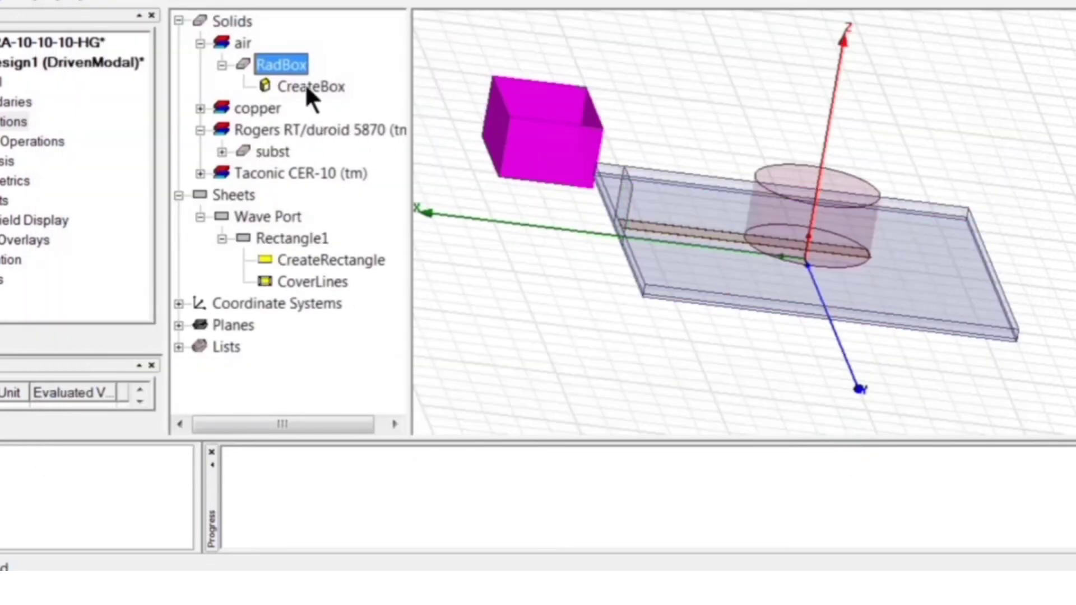
# Step: Set RadBox's position to -30 mm, -30 mm, 0 mm
pyautogui.doubleClick(307, 89)
pyautogui.click(272, 139)
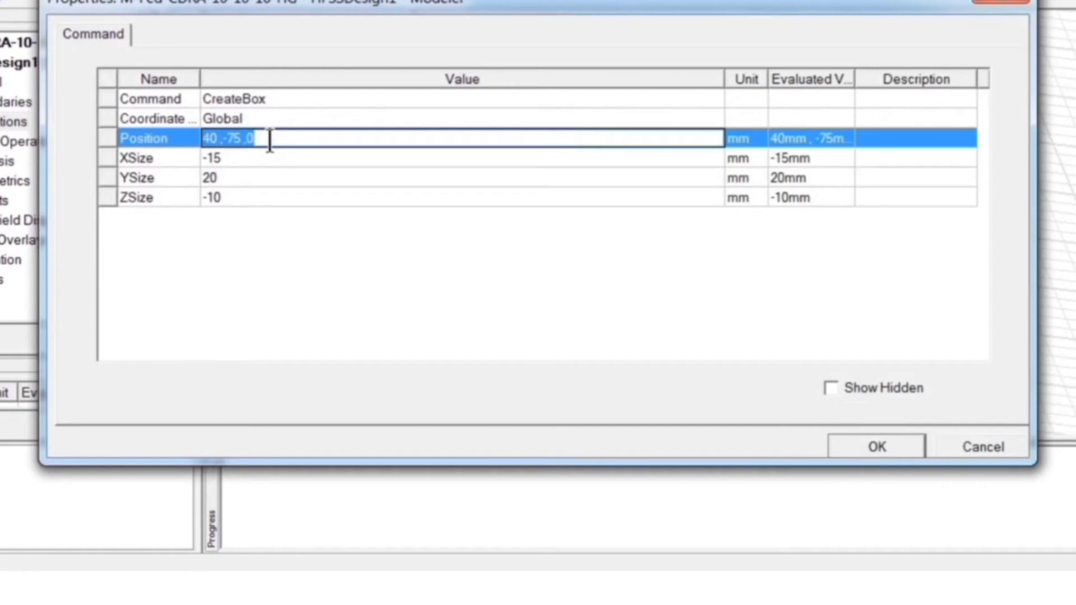
pyautogui.write('3')
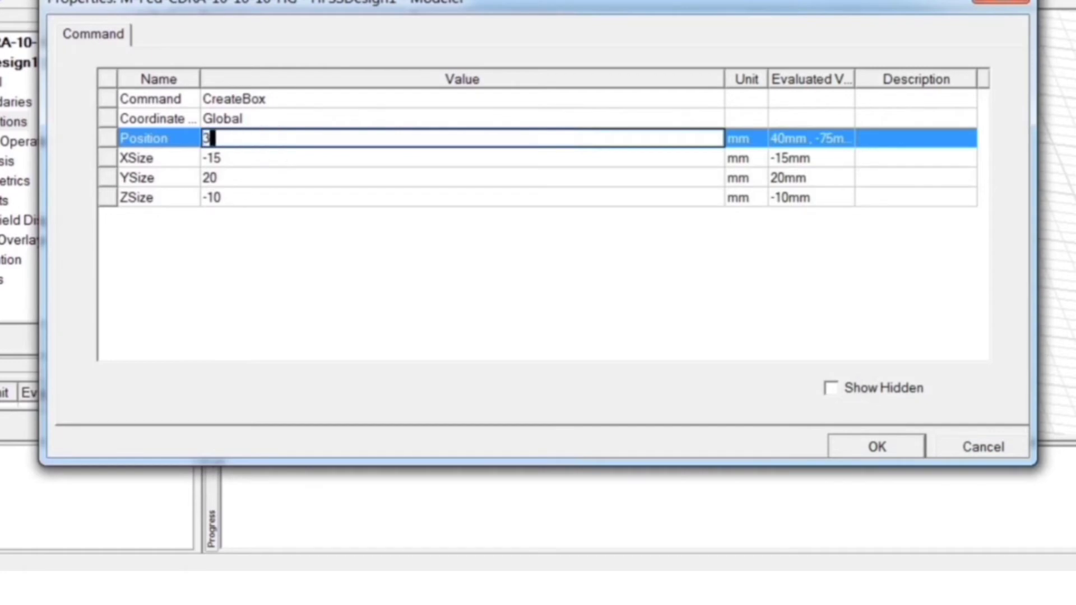
pyautogui.write('30mm')
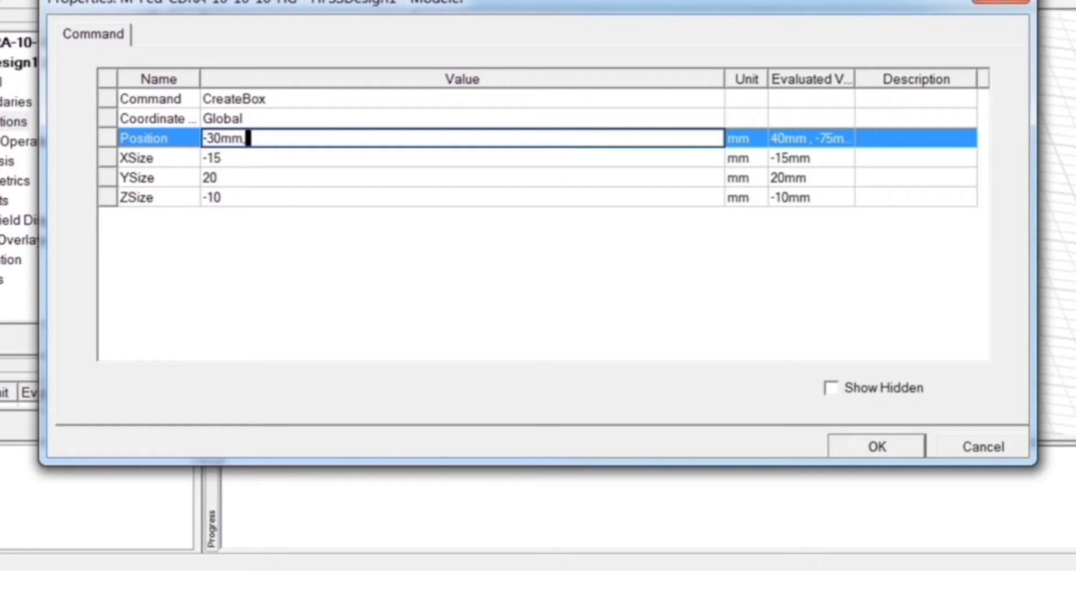
pyautogui.write(',-30mm,0')
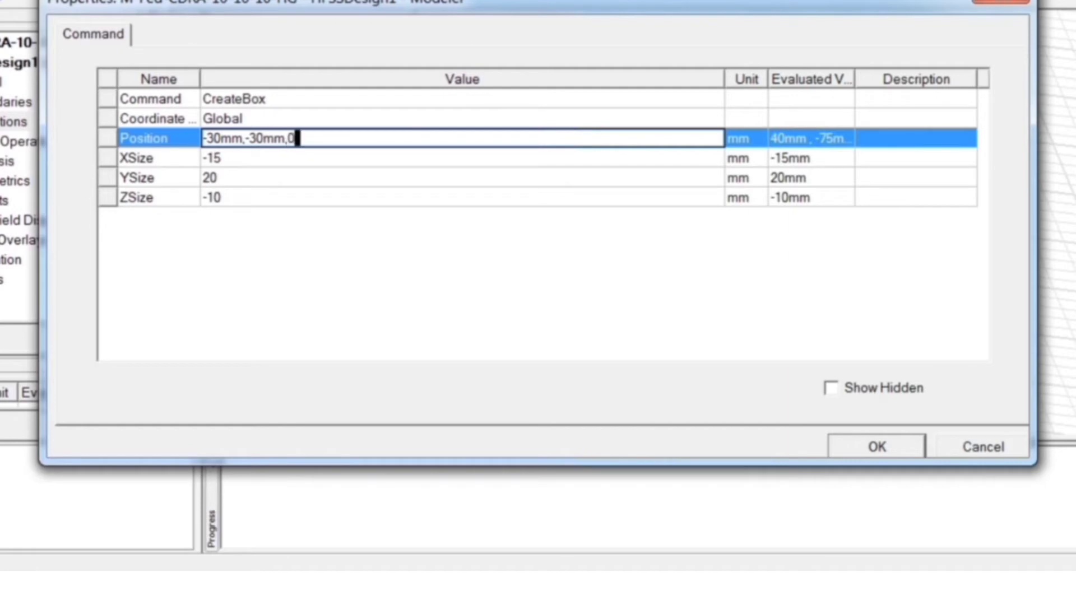
pyautogui.write('mm')
pyautogui.press('Tab')
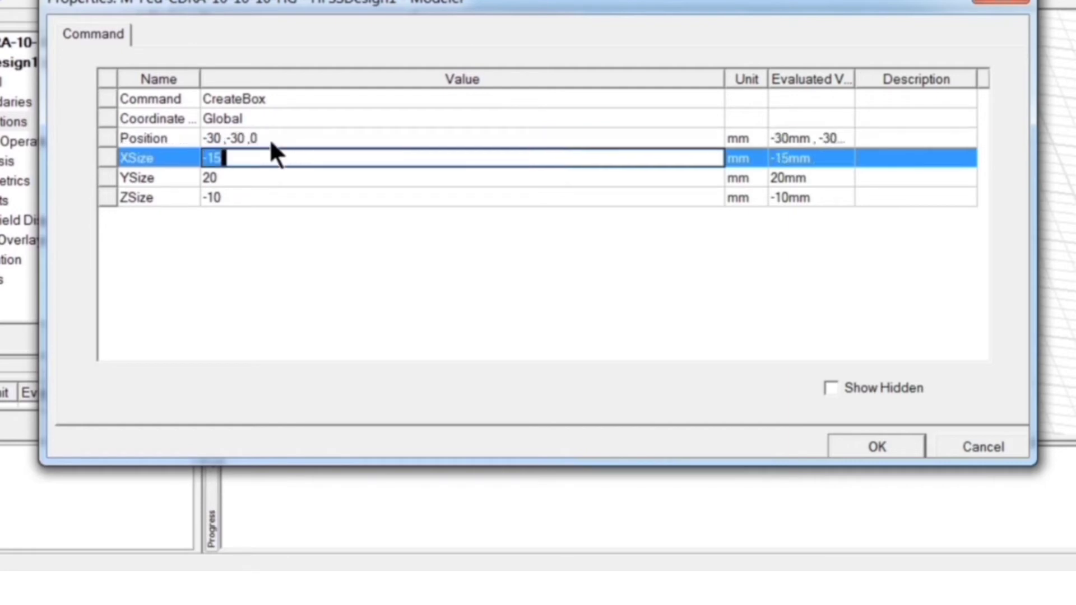
# Step: Set RadBox's X size to 60 mm, Y size to 60 mm and Z size to 40 mm, and apply the changes
pyautogui.write('60mm')
pyautogui.press('Tab')
pyautogui.write('60m')
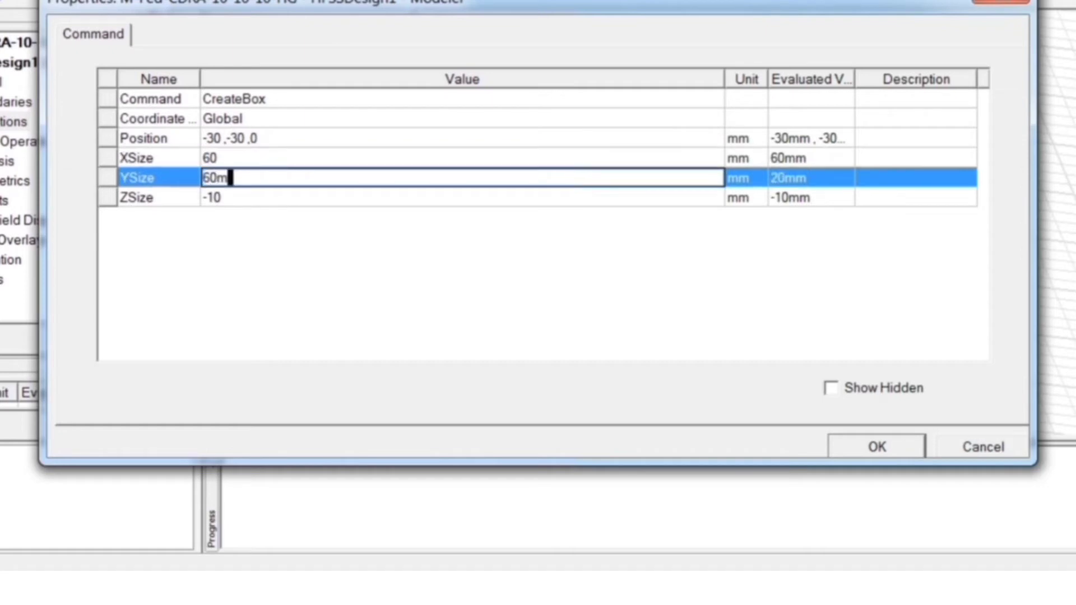
pyautogui.write('m')
pyautogui.press('Tab')
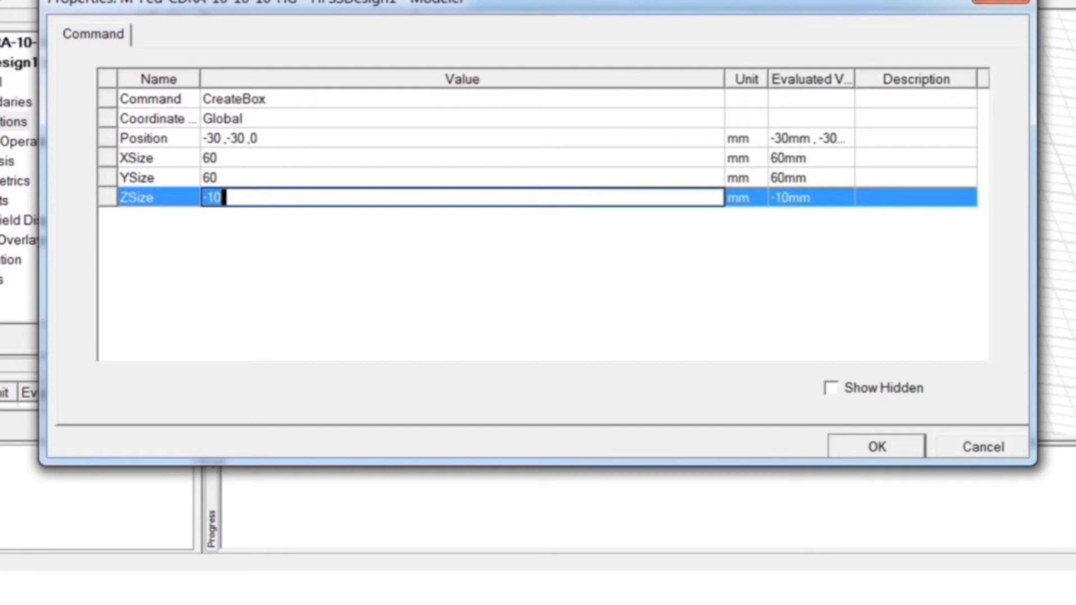
pyautogui.write('40mm')
pyautogui.click(868, 449)
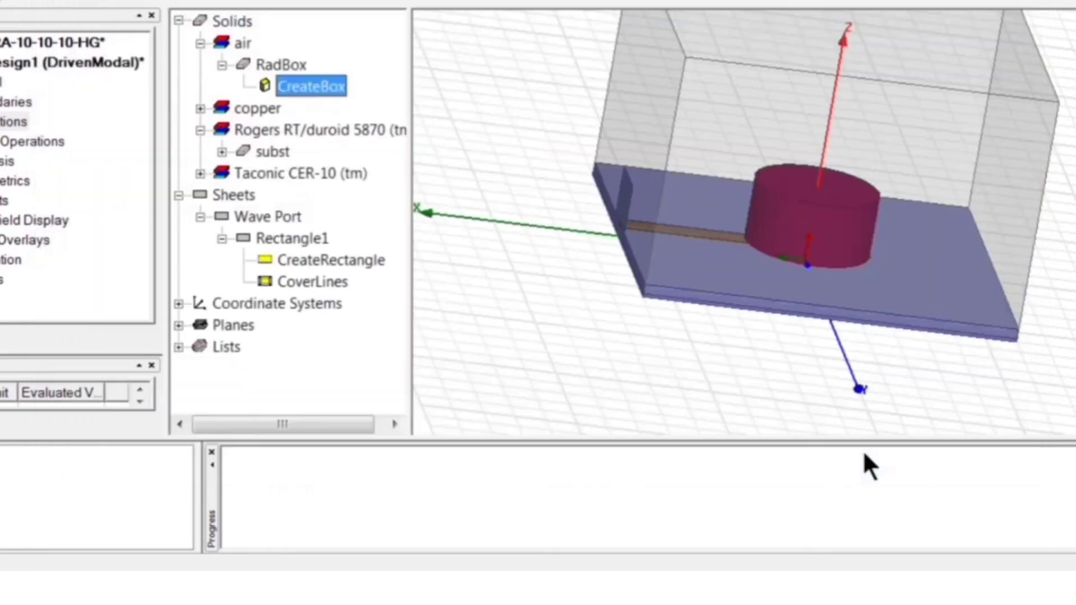
# Step: Fit the whole model in view and inspect how RadBox encloses the resonator and substrate from several angles
pyautogui.click(261, 64)
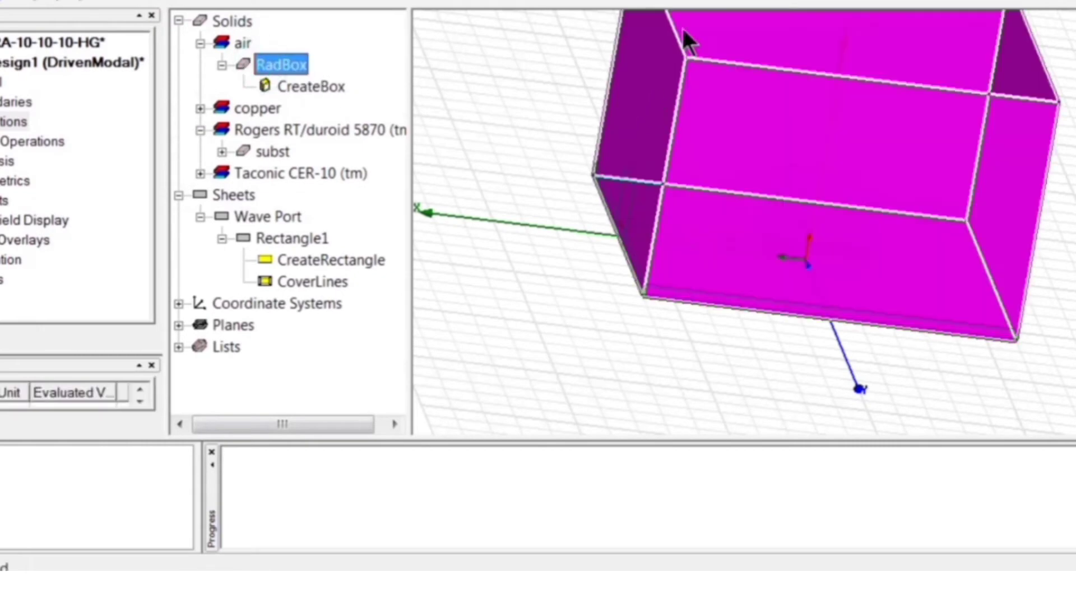
pyautogui.hotkey('ctrl', 'd')
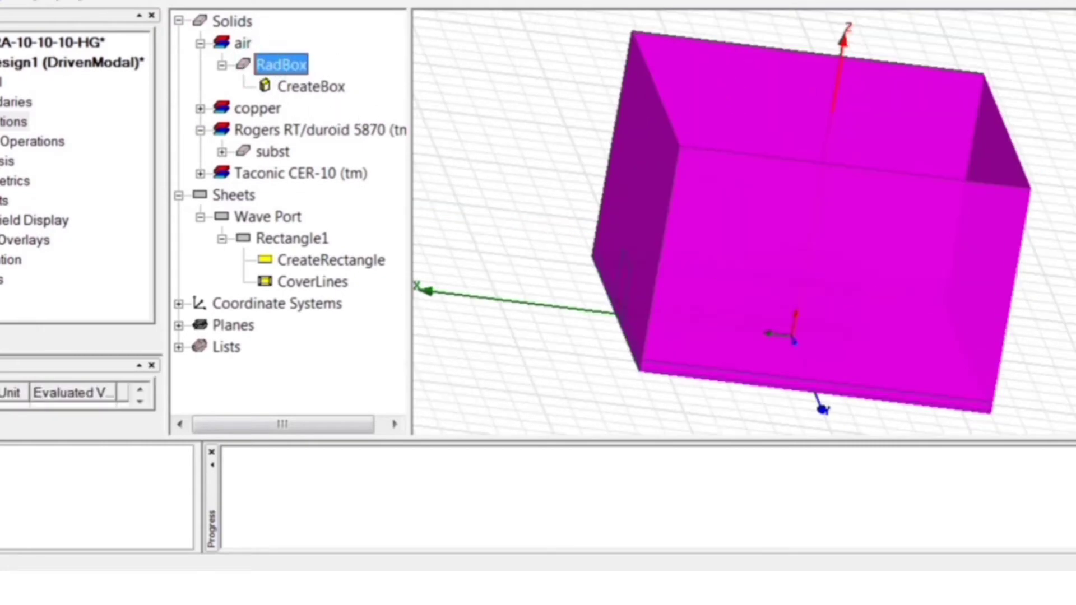
pyautogui.moveTo(697, 72); pyautogui.dragTo(415, 73)
pyautogui.click(289, 65)
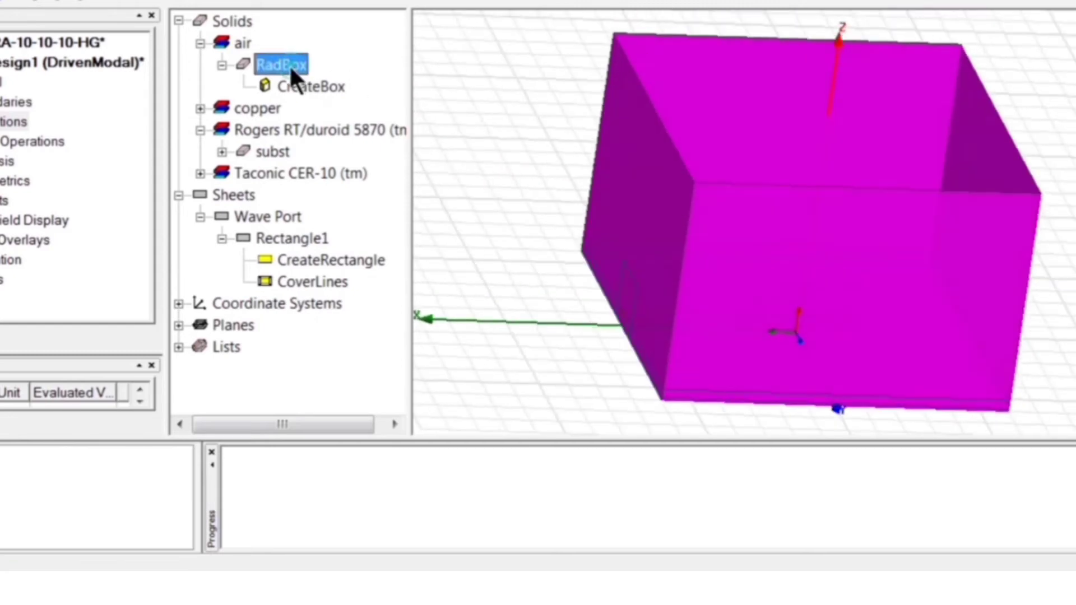
pyautogui.click(295, 80)
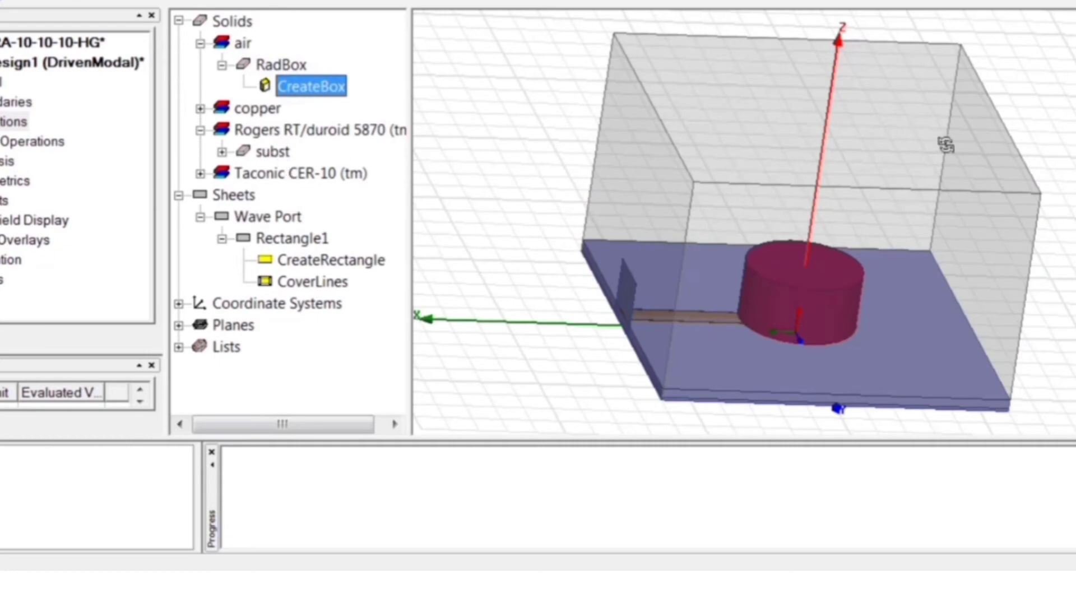
pyautogui.moveTo(901, 142)
pyautogui.mouseDown()
pyautogui.moveTo(941, 138)
pyautogui.moveTo(887, 135)
pyautogui.mouseUp()
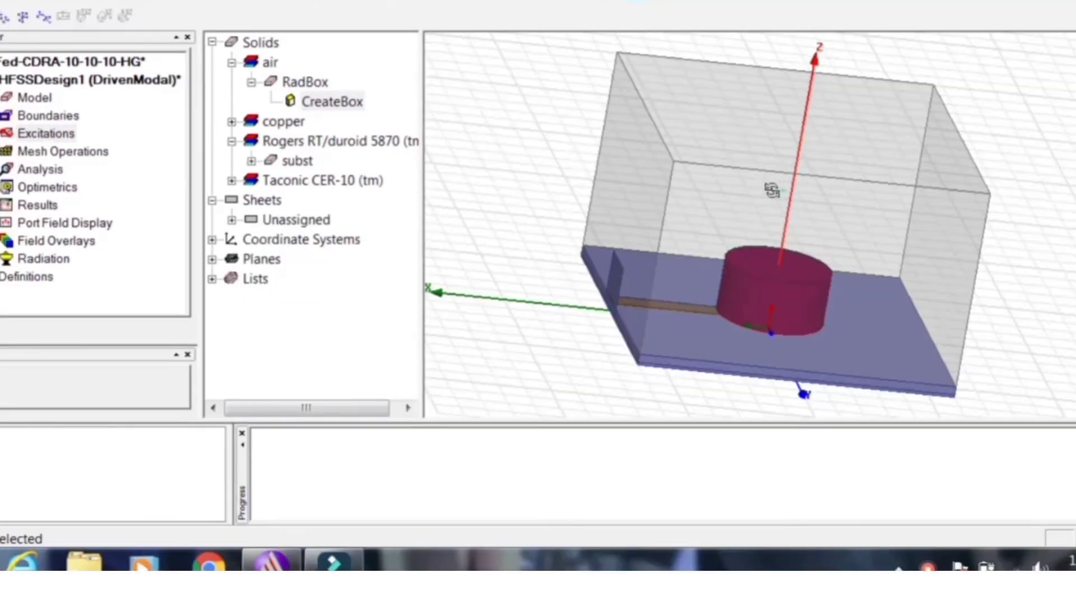
pyautogui.moveTo(790, 175)
pyautogui.mouseDown()
pyautogui.moveTo(646, 175)
pyautogui.moveTo(797, 165)
pyautogui.mouseUp()
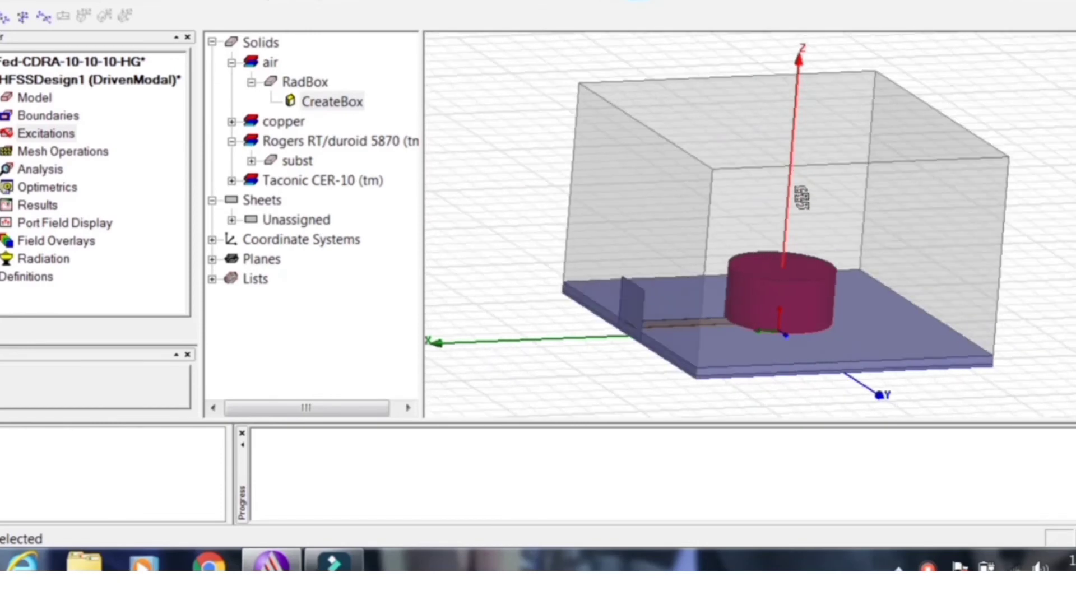
# Step: Switch to face selection and select the top and four side faces of RadBox, leaving out the bottom face
pyautogui.rightClick(803, 207)
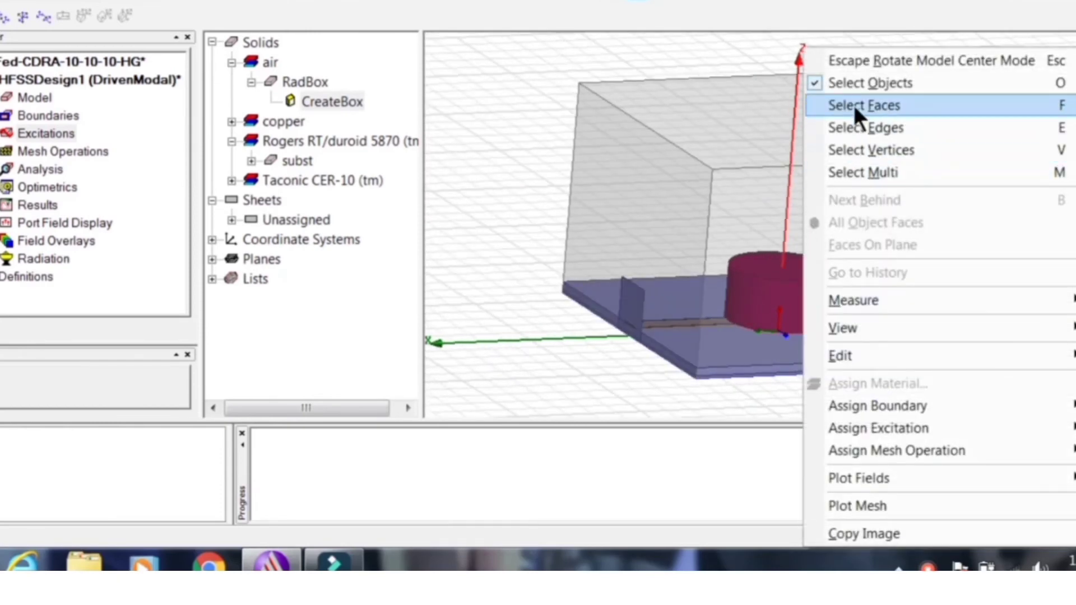
pyautogui.click(854, 107)
pyautogui.click(799, 214)
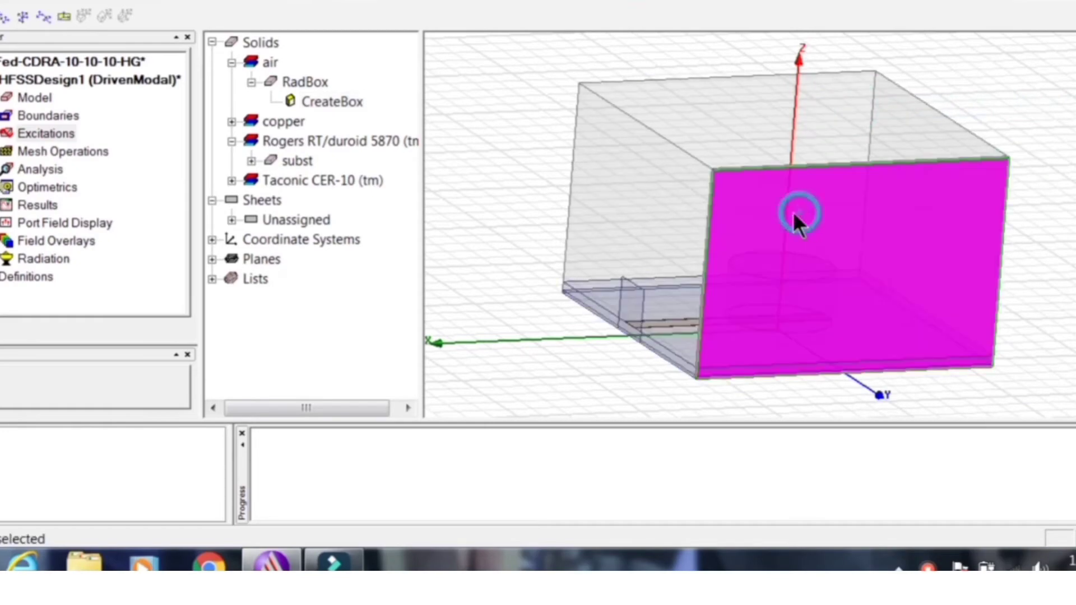
pyautogui.keyDown('ctrl'); pyautogui.click(671, 224); pyautogui.keyUp('ctrl')
pyautogui.keyDown('ctrl'); pyautogui.click(691, 132); pyautogui.keyUp('ctrl')
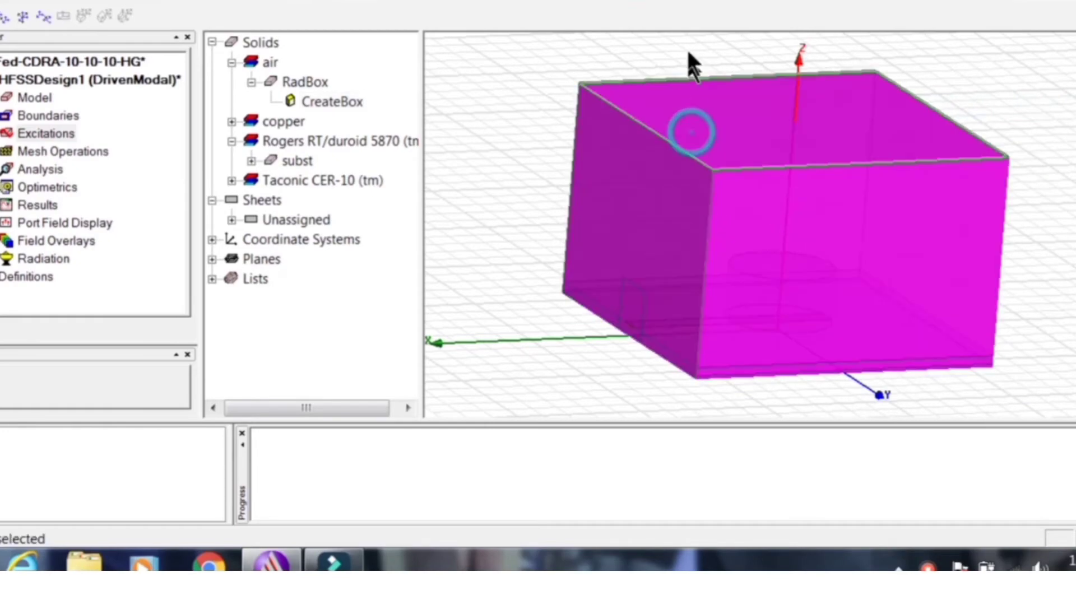
pyautogui.click(643, 6)
pyautogui.moveTo(644, 149); pyautogui.dragTo(691, 136)
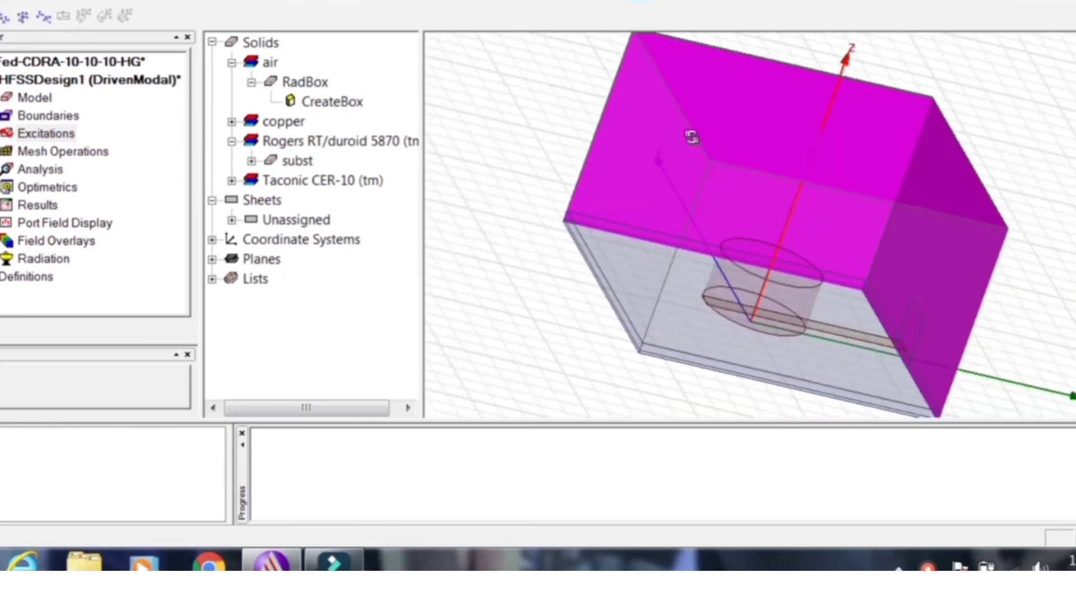
pyautogui.click(760, 268)
pyautogui.click(640, 203)
# Step: Assign a Radiating Only radiation boundary to the selected RadBox faces and check which faces it covers
pyautogui.rightClick(640, 197)
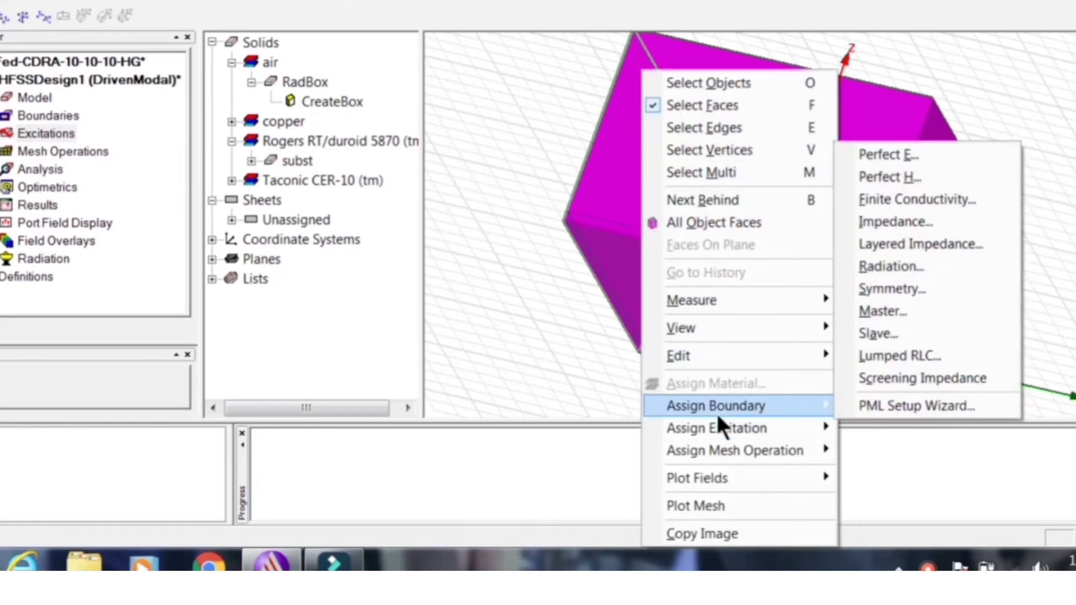
pyautogui.moveTo(720, 406)
pyautogui.click(896, 268)
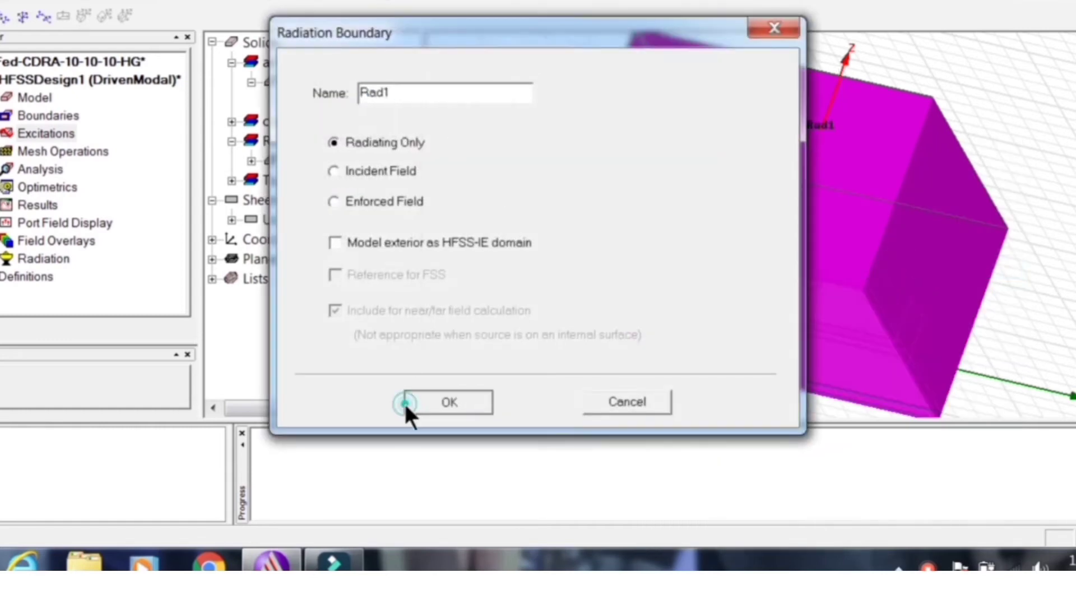
pyautogui.click(405, 401)
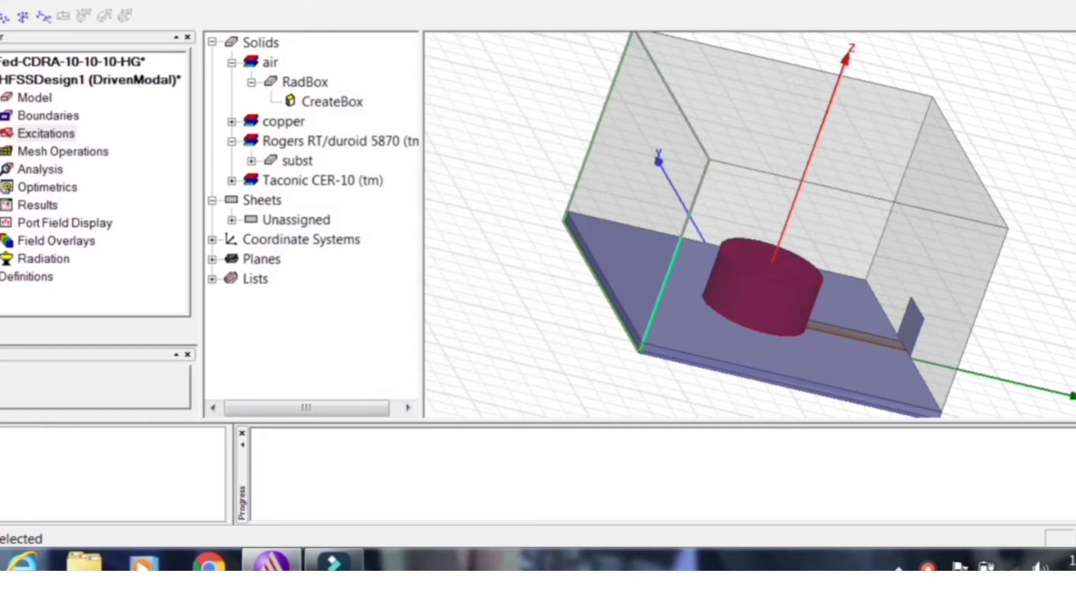
pyautogui.click(56, 135)
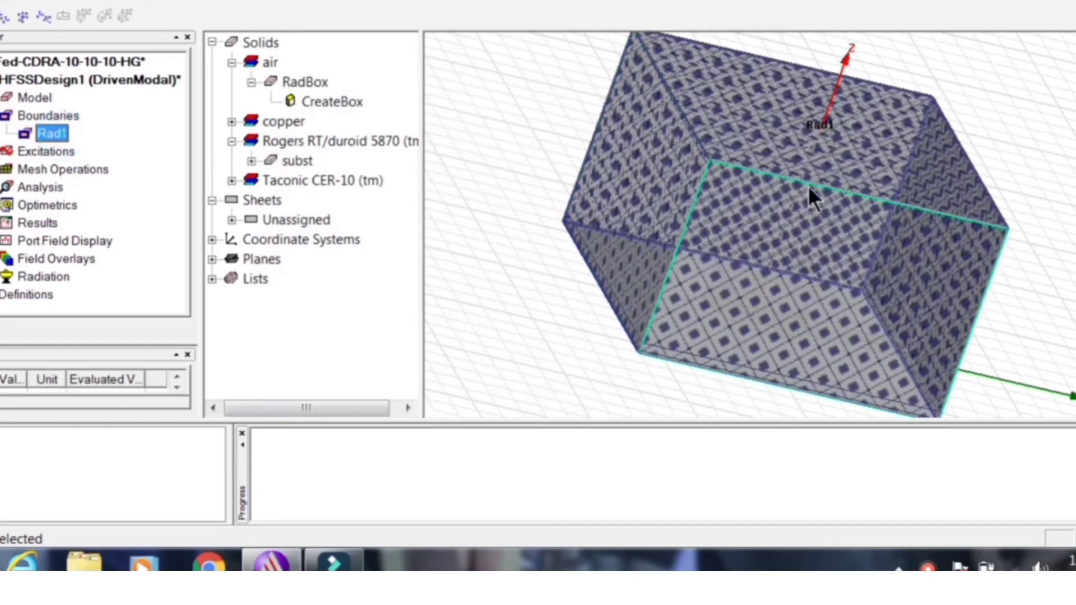
pyautogui.keyDown('alt'); pyautogui.moveTo(658, 12); pyautogui.dragTo(651, 269); pyautogui.keyUp('alt')
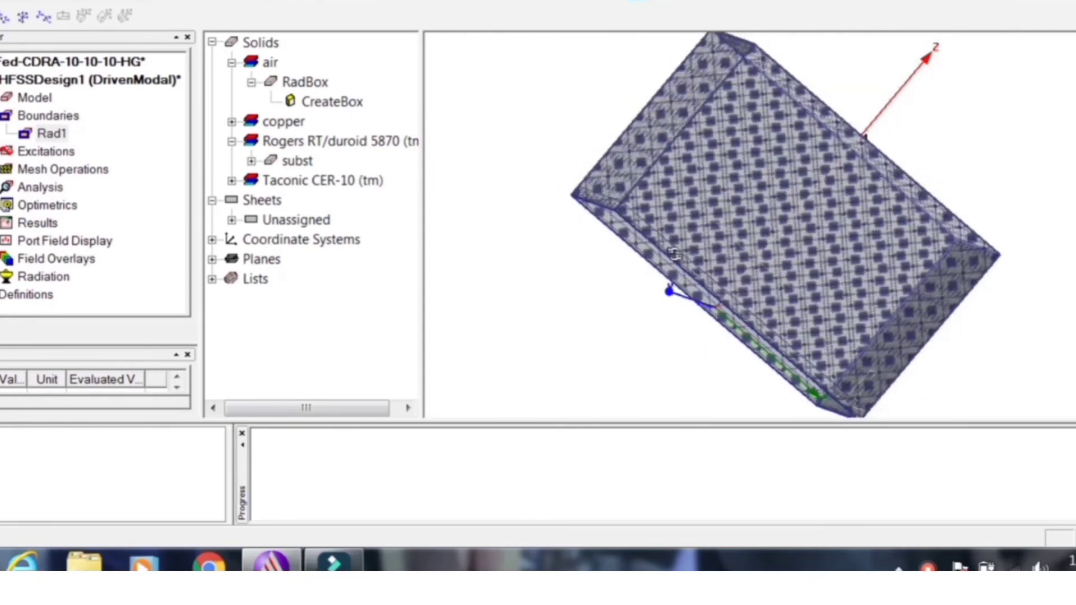
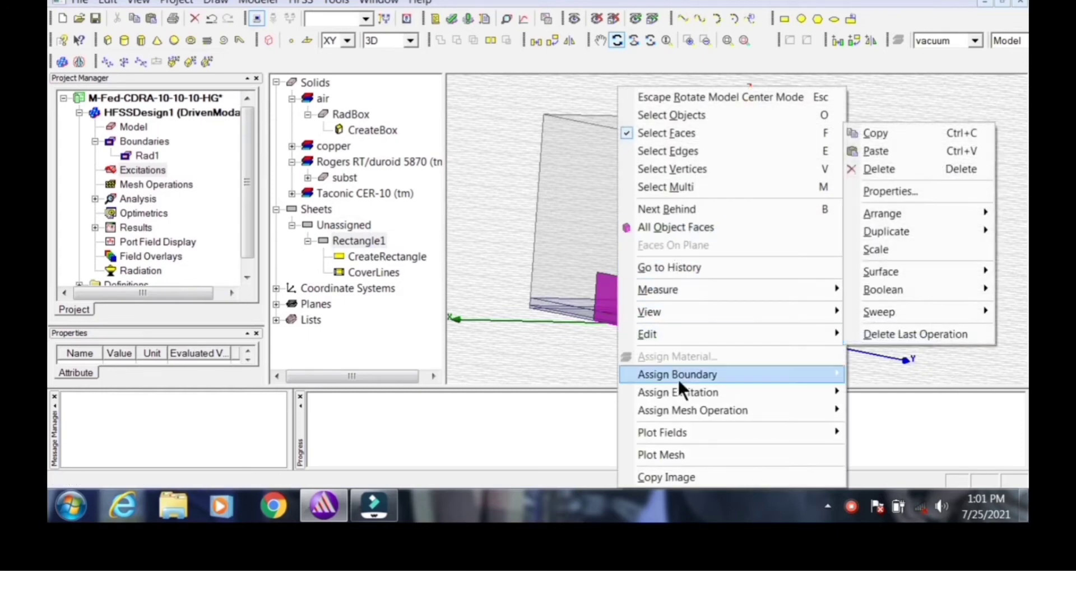
# Step: Try to assign a wave port named port1 to Rectangle1, drawing mode 1's integration line upward from the sheet's lower edge to its upper edge
pyautogui.moveTo(676, 392)
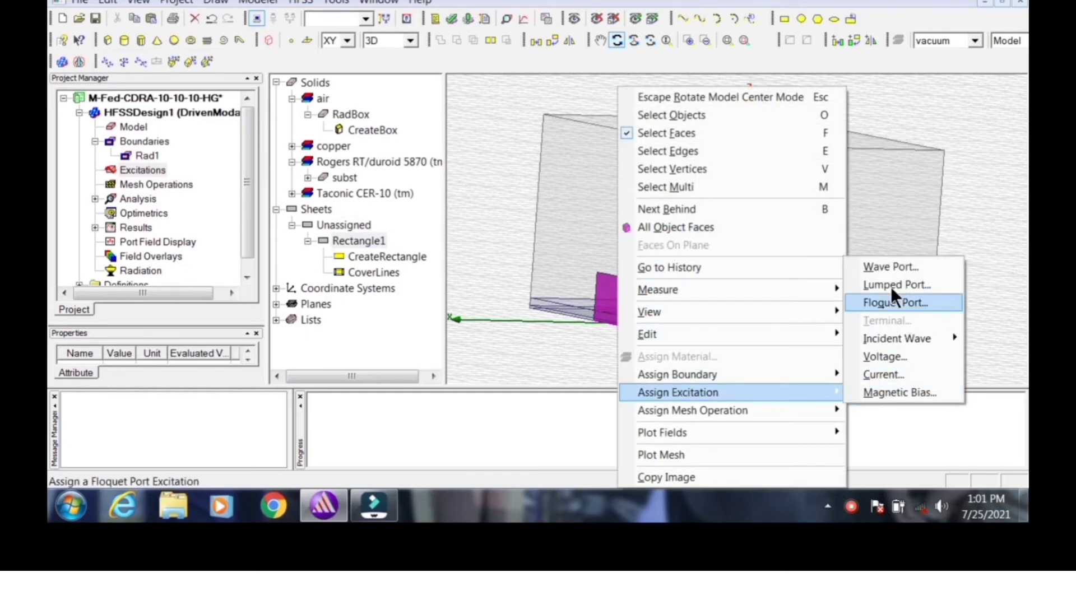
pyautogui.click(889, 267)
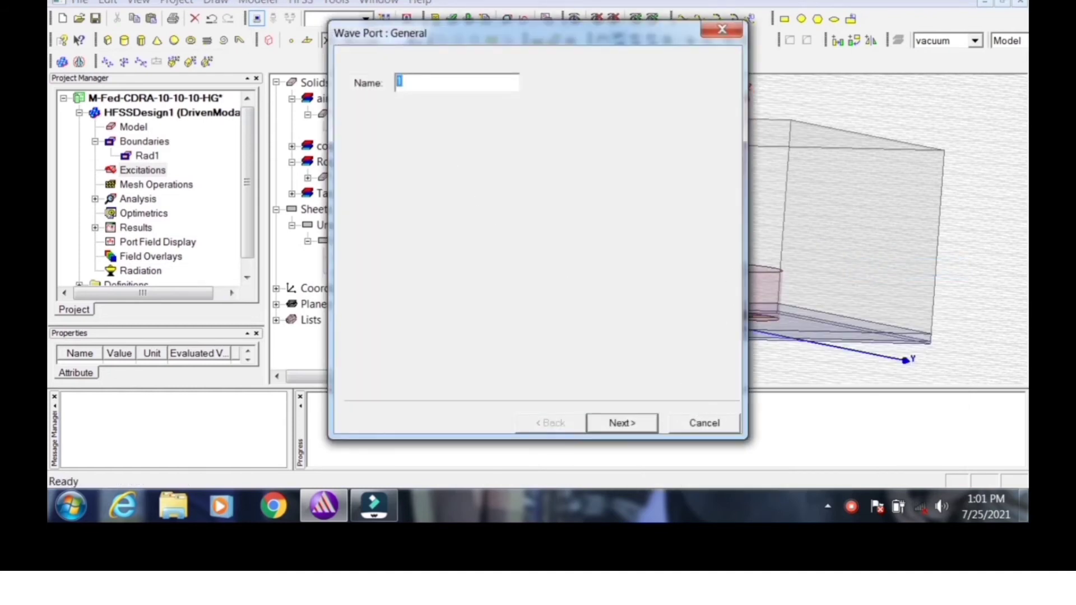
pyautogui.write('port1')
pyautogui.click(634, 423)
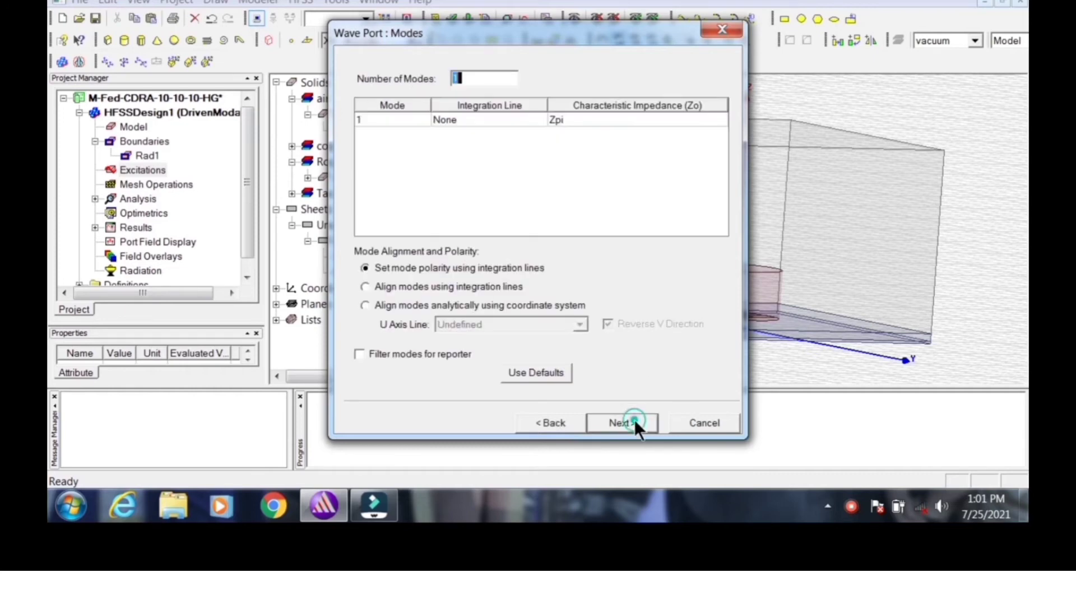
pyautogui.click(491, 119)
pyautogui.click(480, 147)
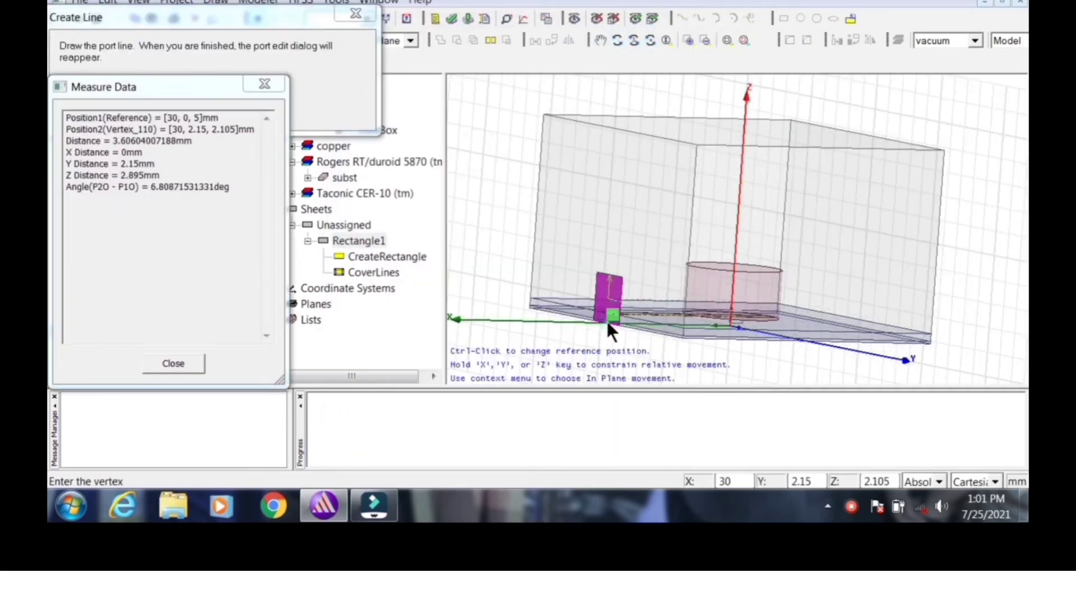
pyautogui.click(607, 321)
pyautogui.click(609, 277)
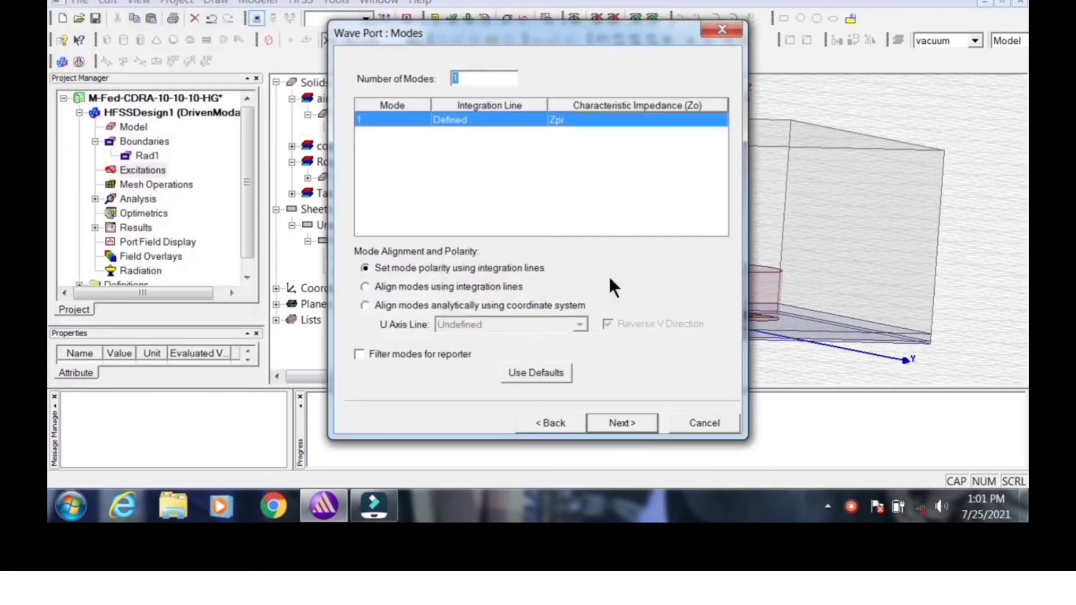
# Step: Deembed port1 by 40 mm without renormalization and finish the wave port
pyautogui.click(607, 425)
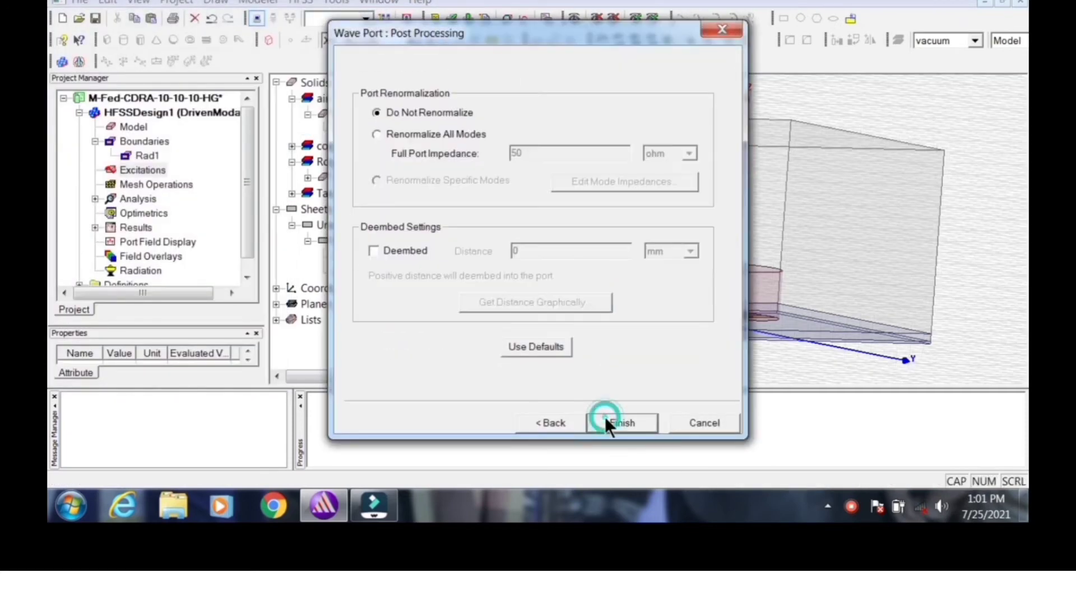
pyautogui.click(374, 251)
pyautogui.doubleClick(516, 251)
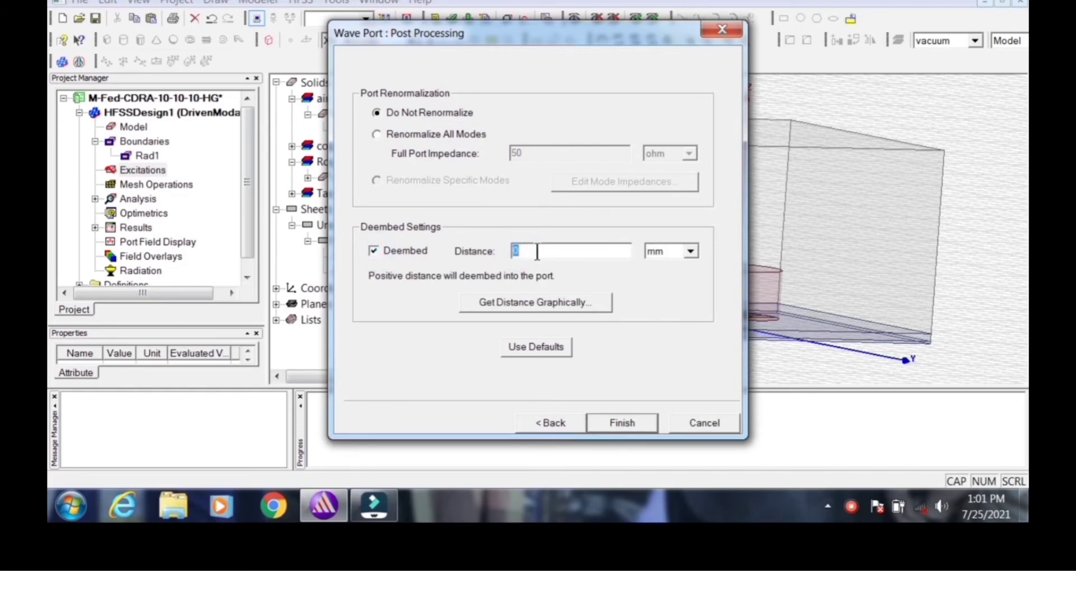
pyautogui.write('40')
pyautogui.click(624, 421)
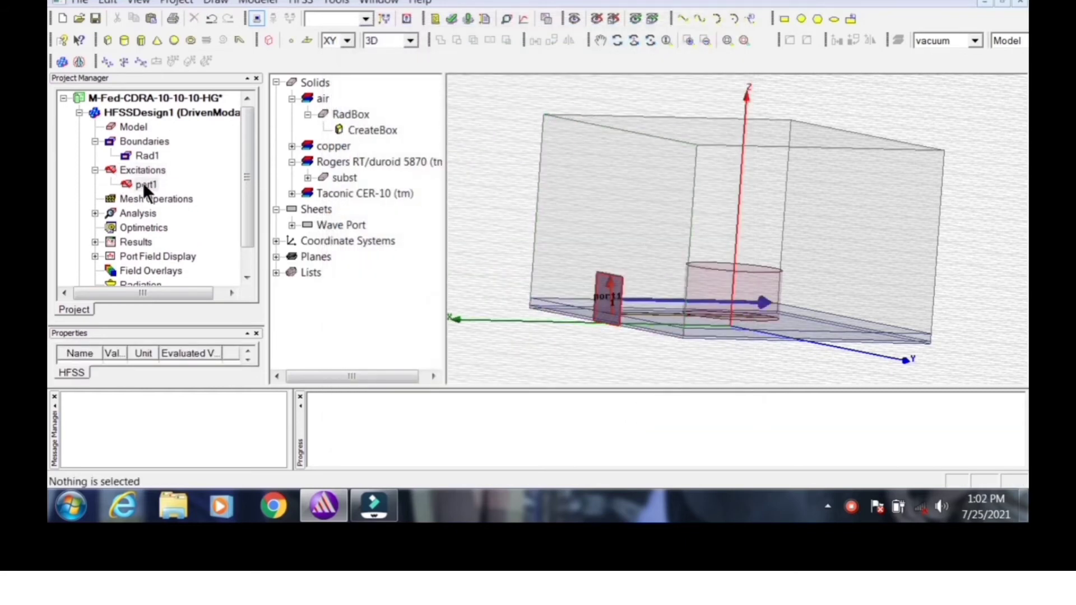
# Step: Inspect port1's integration line and deembed arrow, and delete port1 from the excitations
pyautogui.click(617, 40)
pyautogui.moveTo(656, 240); pyautogui.dragTo(673, 254)
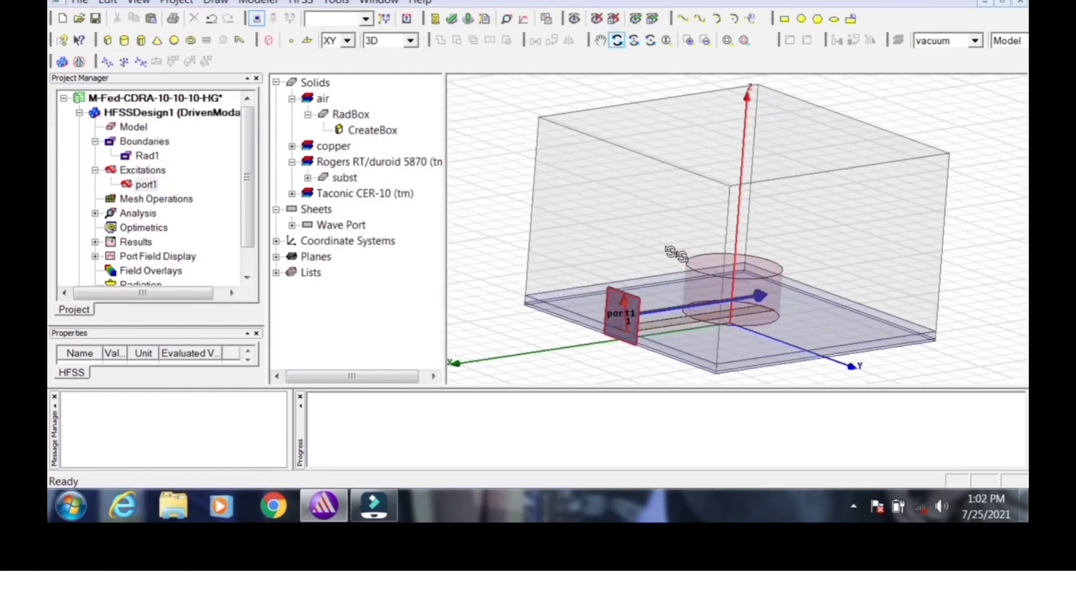
pyautogui.click(140, 186)
pyautogui.press('Delete')
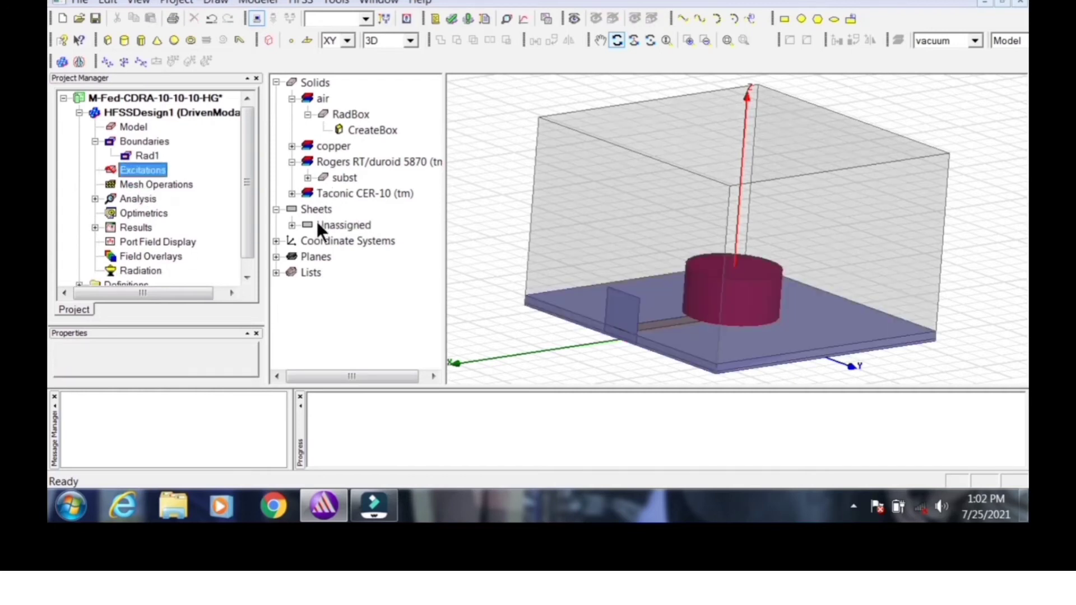
# Step: Try to define a wave port on Rectangle1 again, drawing mode 1's integration line from (30, -2.5, 0) mm up to the sheet's upper edge
pyautogui.click(292, 225)
pyautogui.click(357, 241)
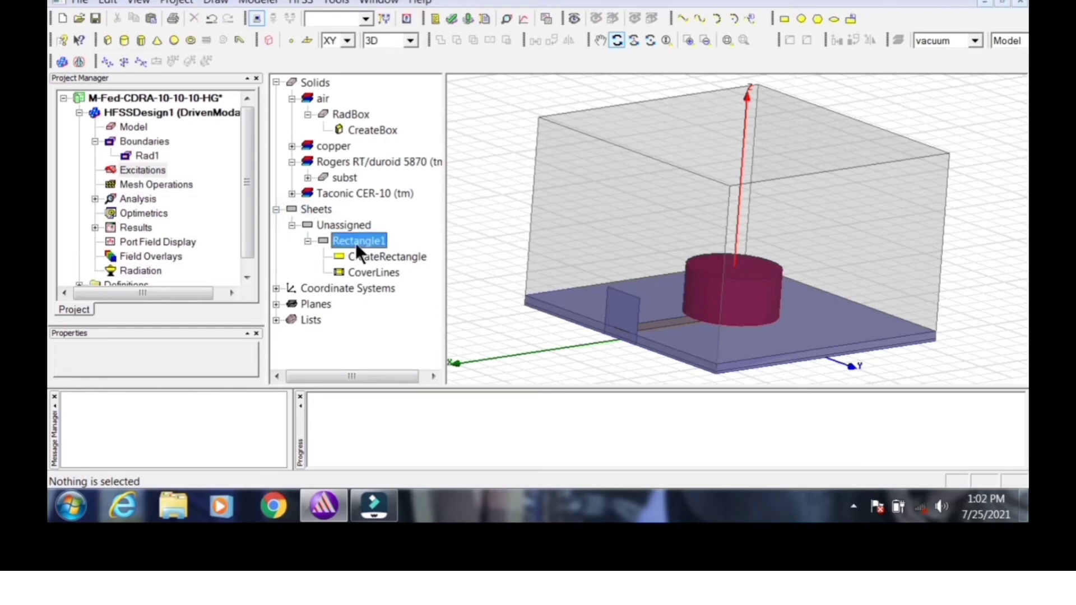
pyautogui.rightClick(624, 320)
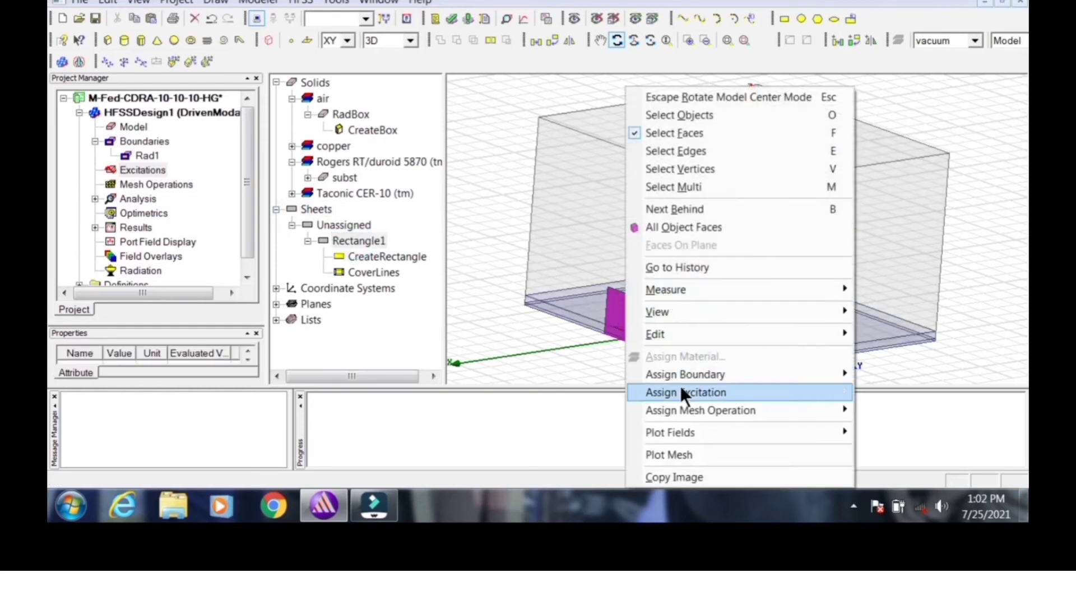
pyautogui.moveTo(682, 389)
pyautogui.click(889, 268)
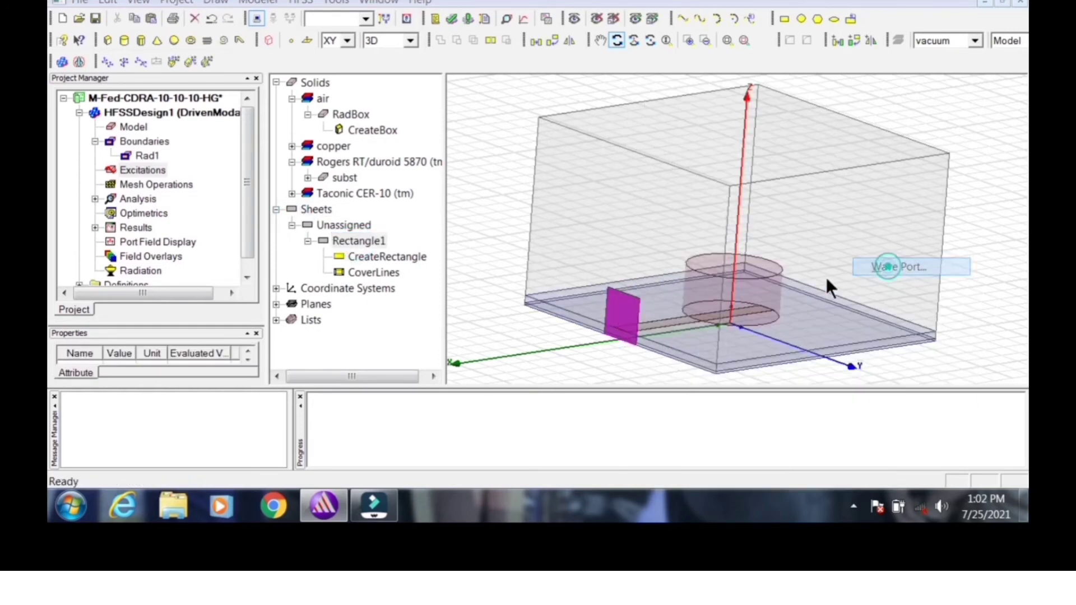
pyautogui.click(617, 420)
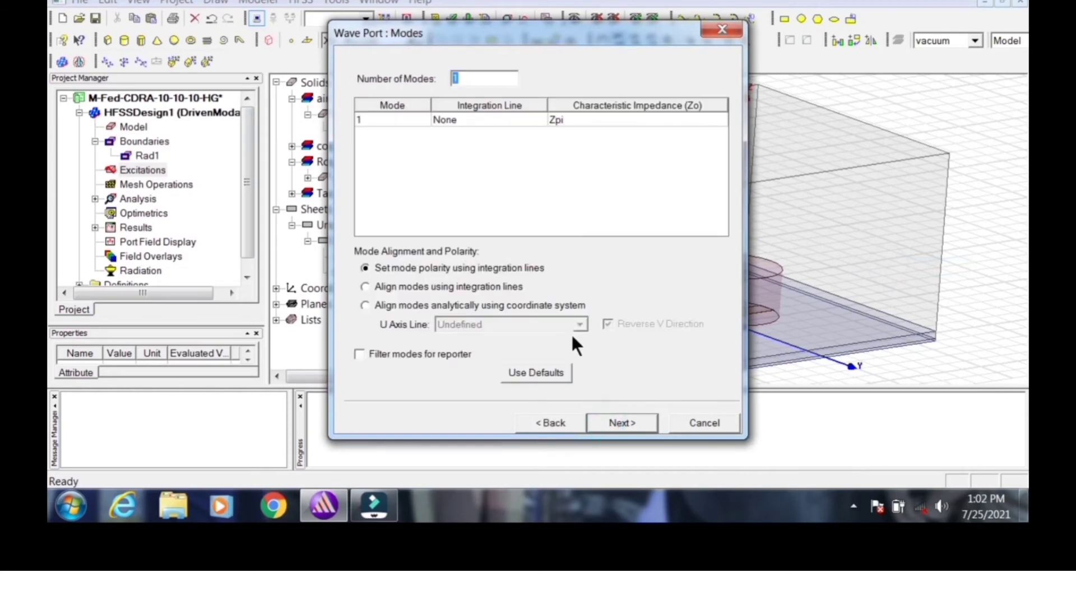
pyautogui.click(474, 119)
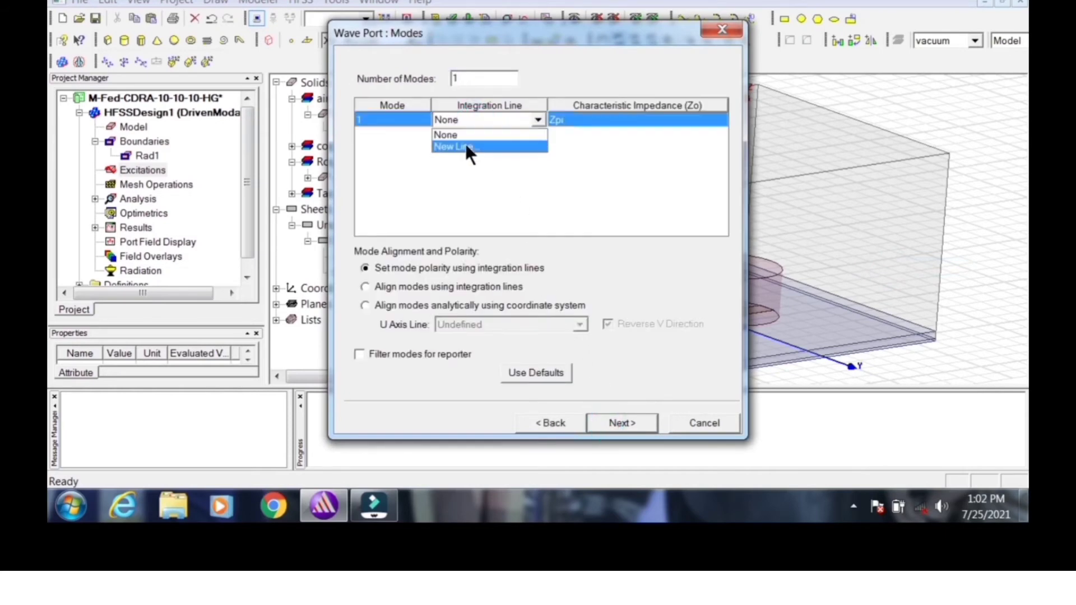
pyautogui.click(465, 144)
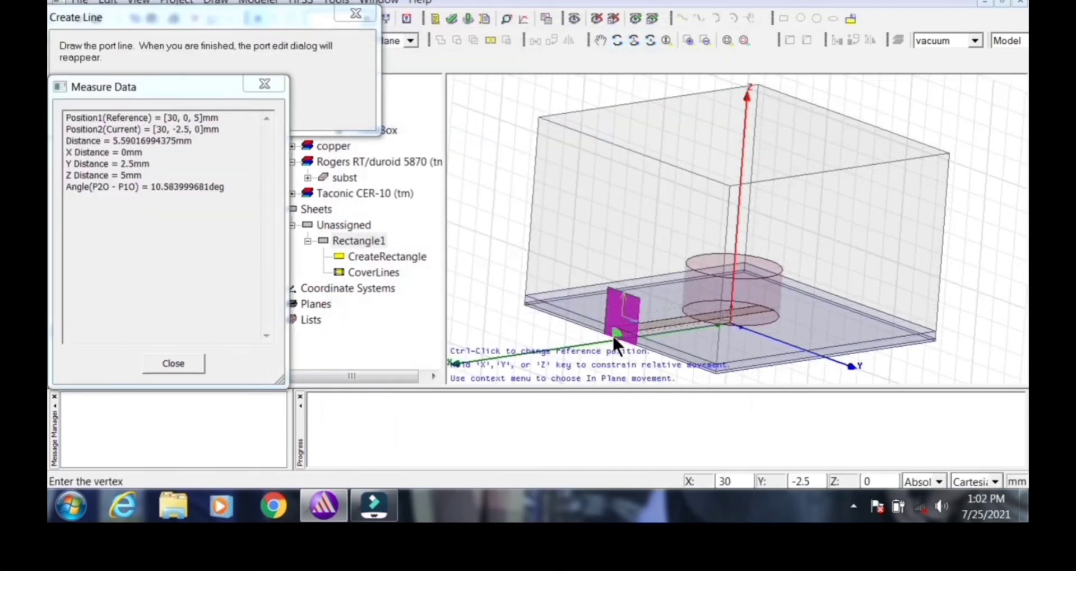
pyautogui.click(613, 336)
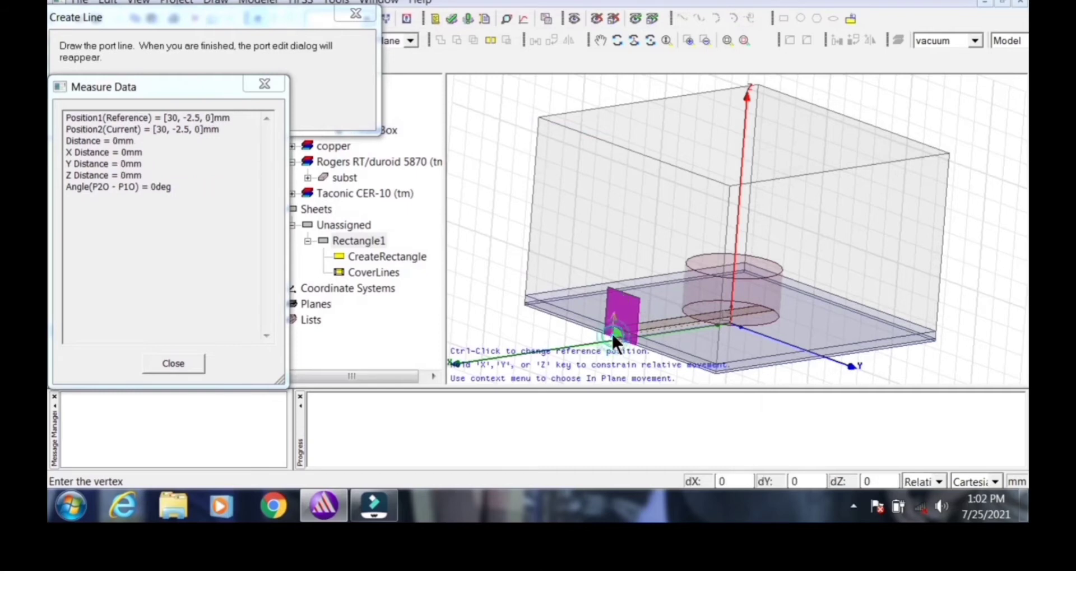
pyautogui.click(617, 297)
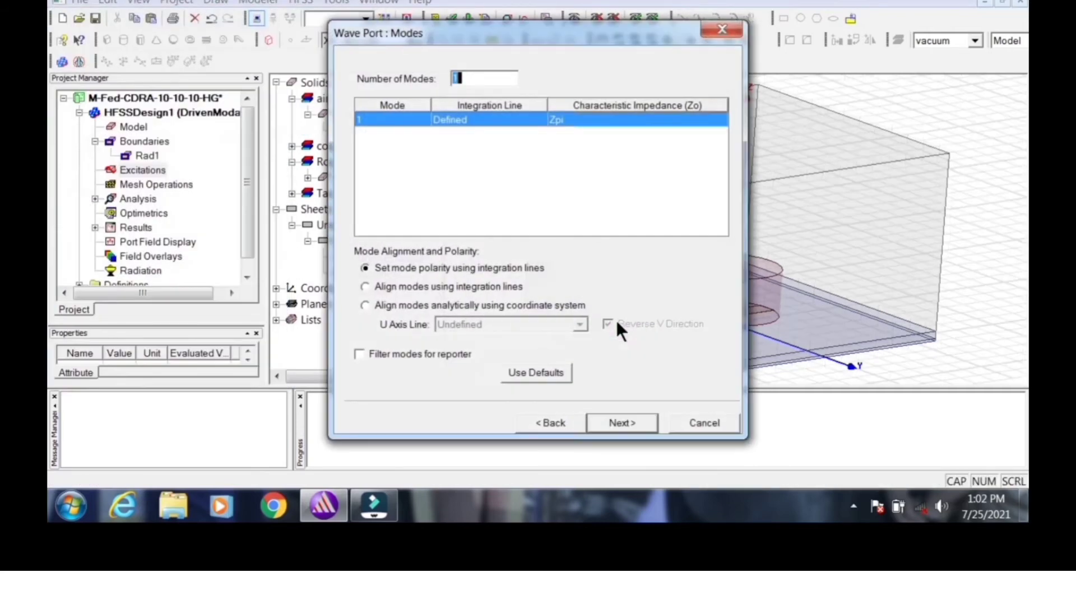
pyautogui.click(482, 114)
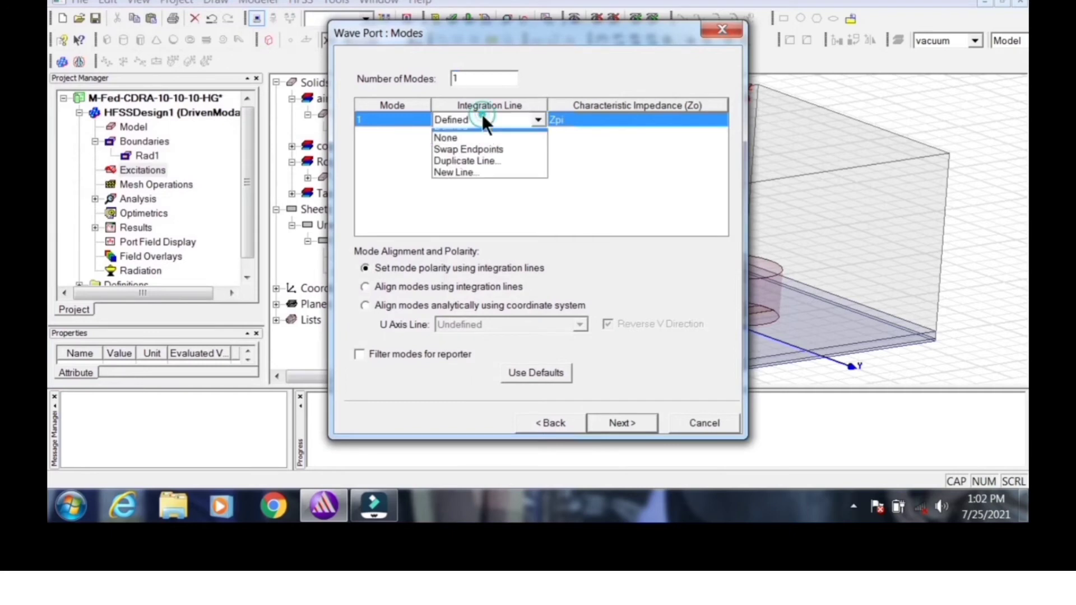
pyautogui.click(622, 178)
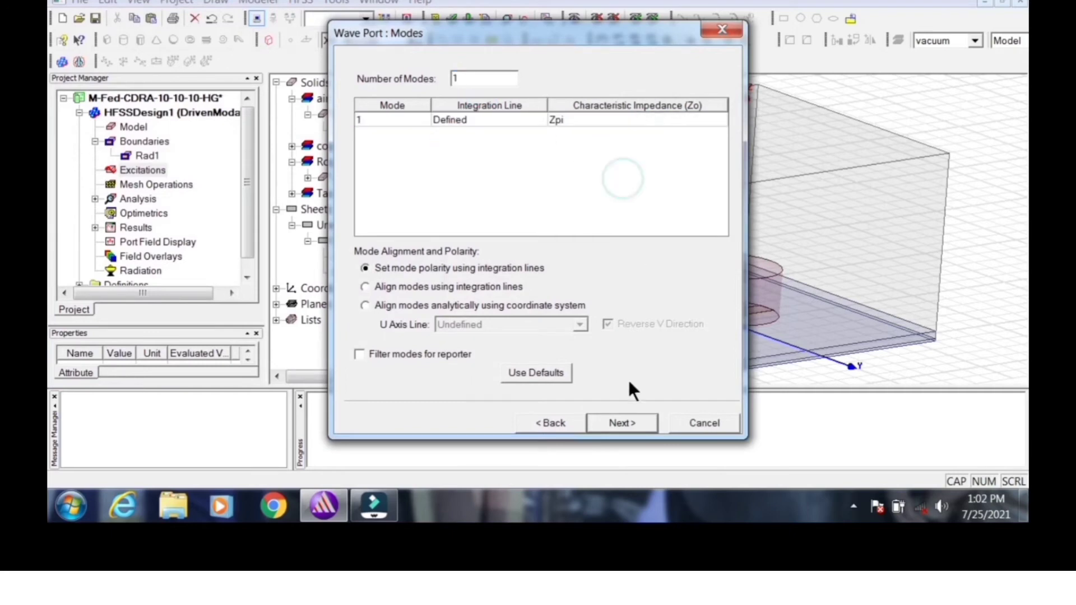
# Step: Finish wave port 1 with a 40 mm deembed distance, and delete that port from the excitations
pyautogui.click(631, 427)
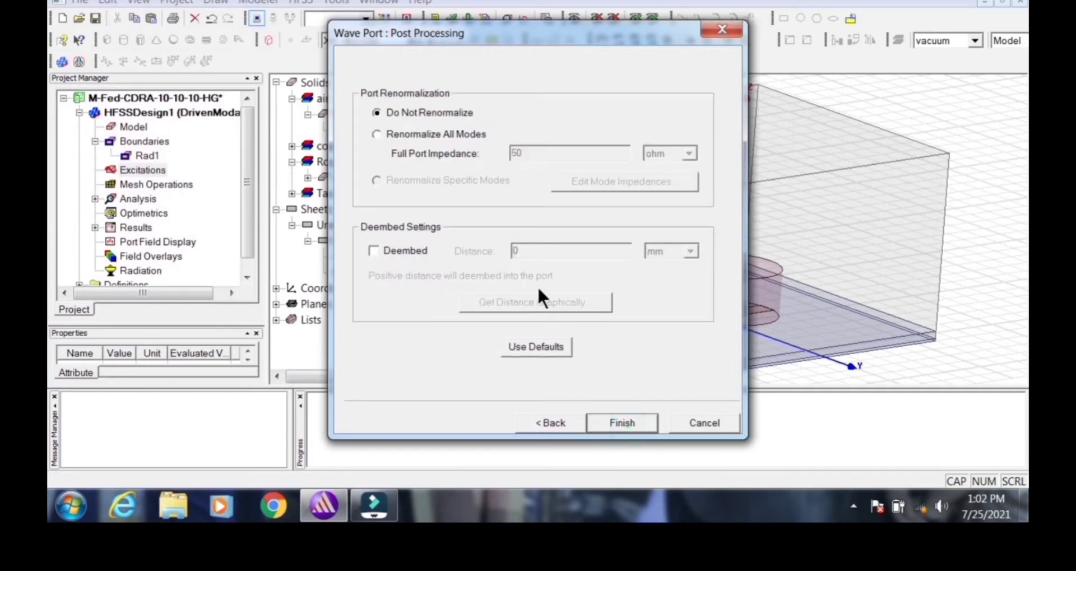
pyautogui.click(408, 251)
pyautogui.click(525, 251)
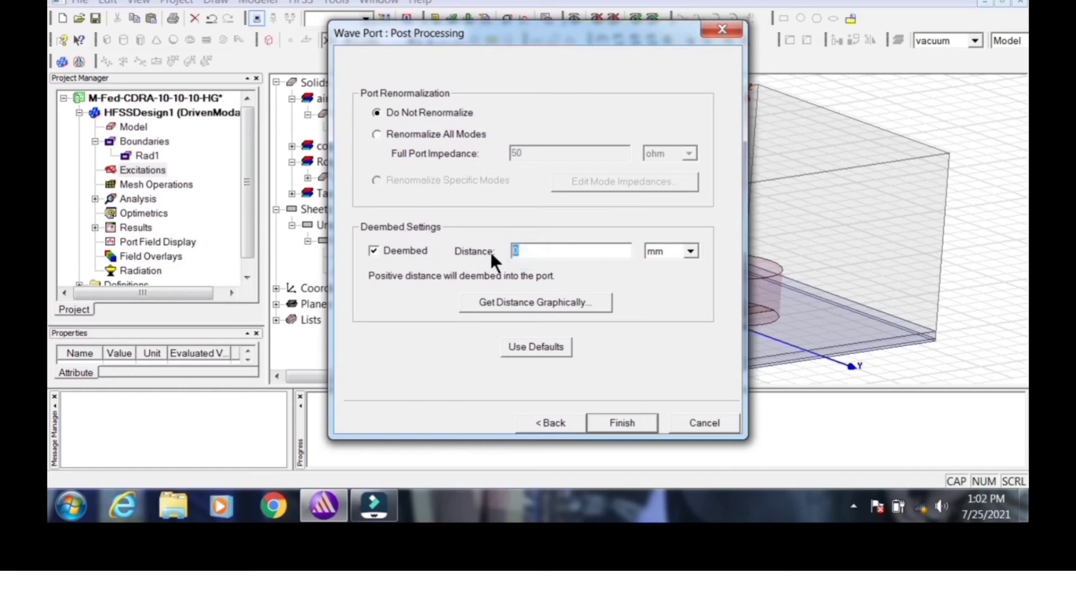
pyautogui.write('40')
pyautogui.click(609, 421)
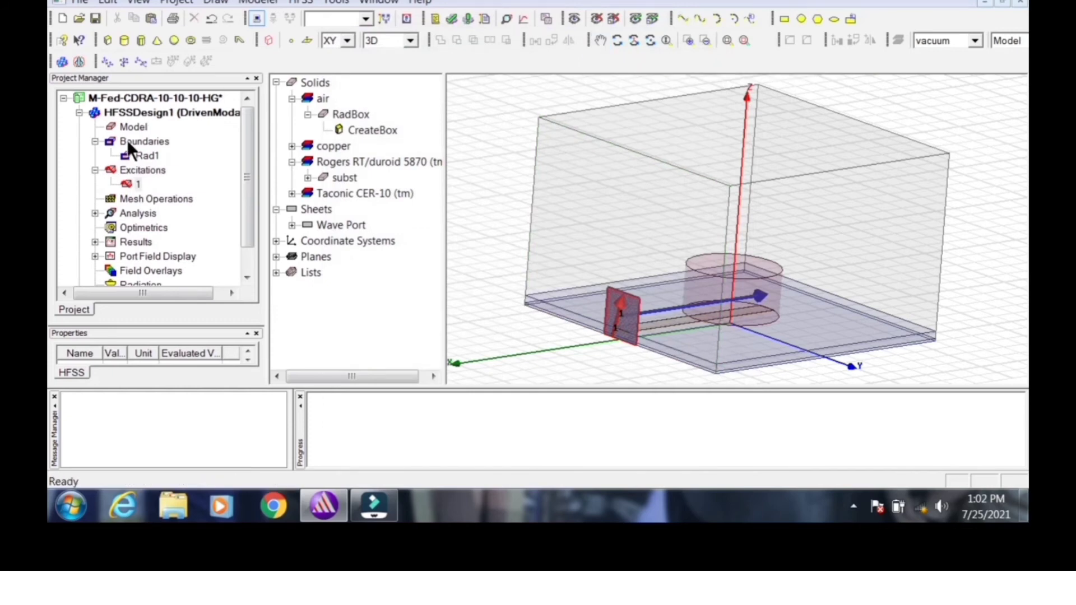
pyautogui.click(133, 181)
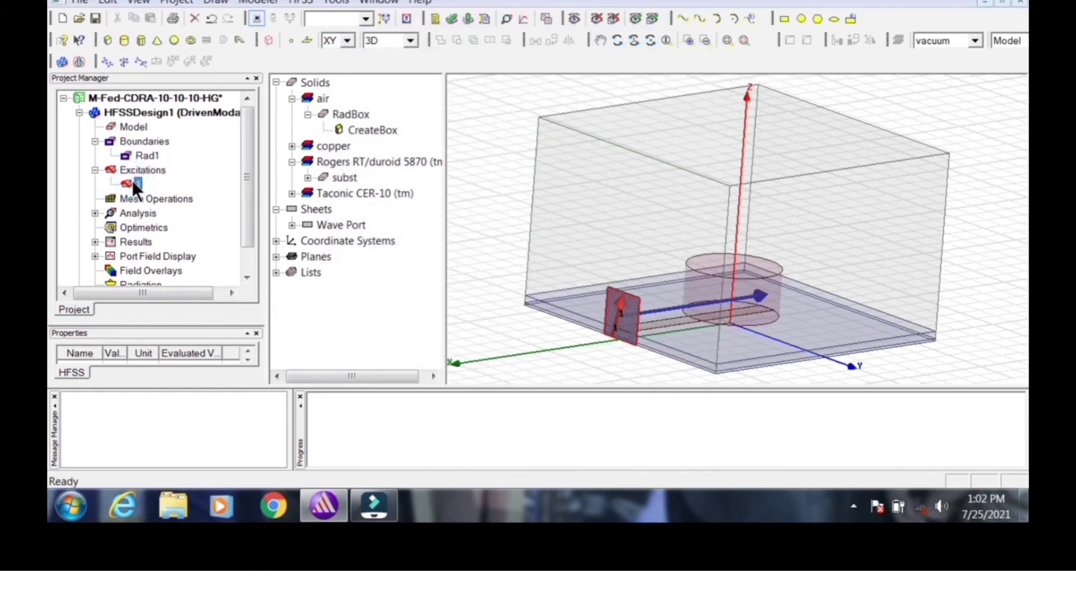
pyautogui.press('Delete')
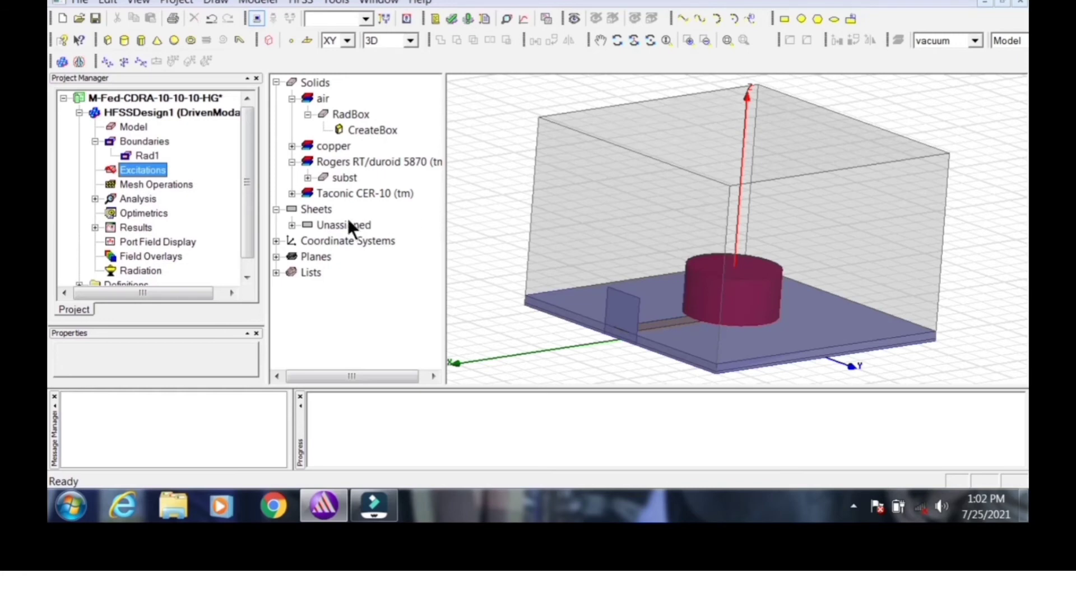
# Step: Assign a wave port to Rectangle1 and draw mode 1's integration line from the sheet's lower edge midpoint straight up to its upper edge
pyautogui.click(292, 225)
pyautogui.click(353, 240)
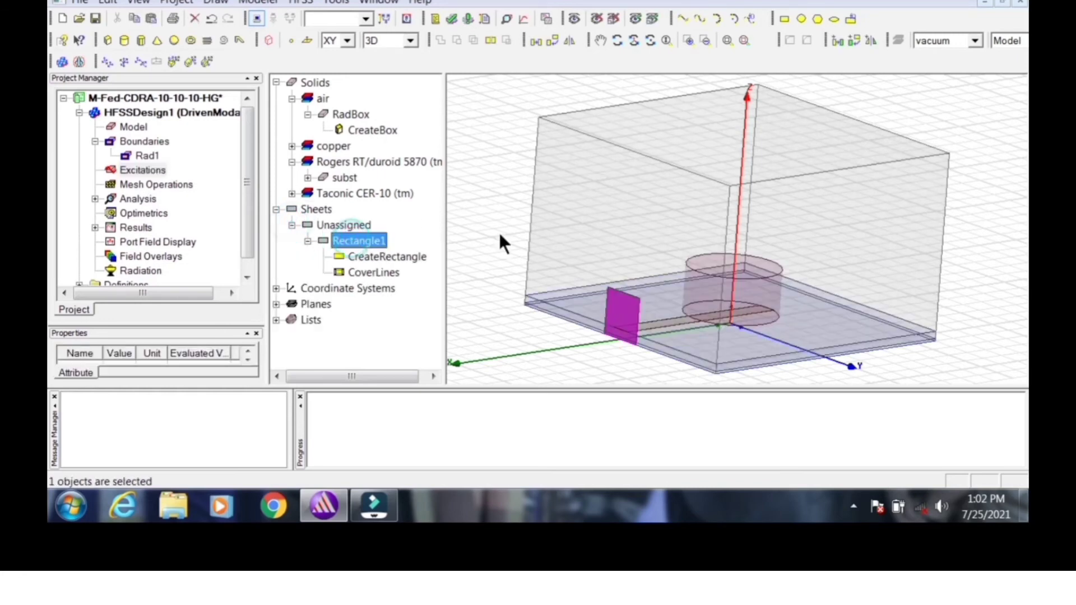
pyautogui.click(737, 40)
pyautogui.rightClick(754, 181)
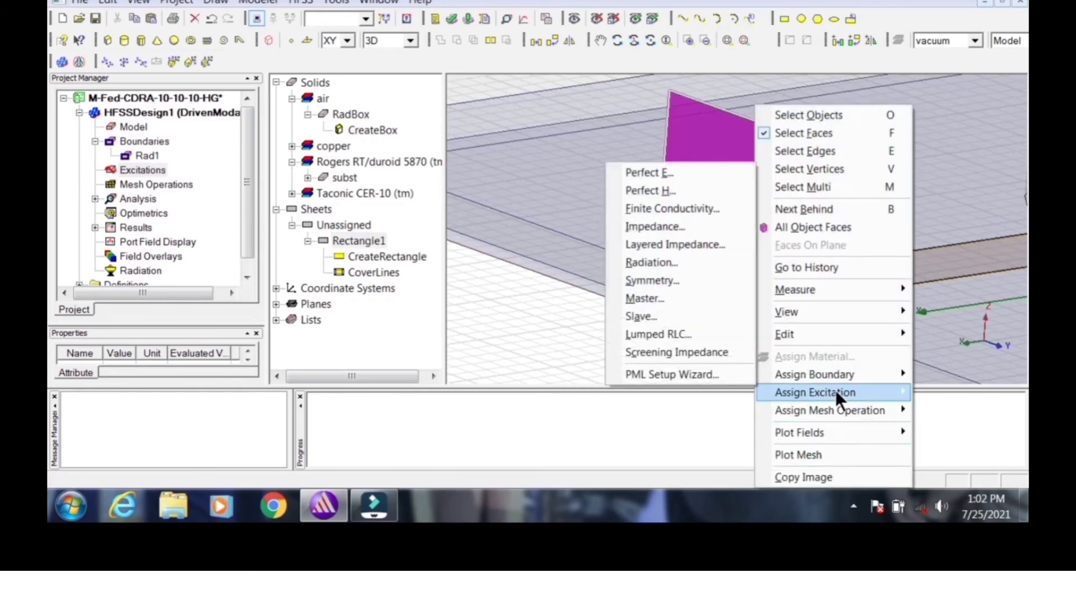
pyautogui.moveTo(835, 391)
pyautogui.click(684, 267)
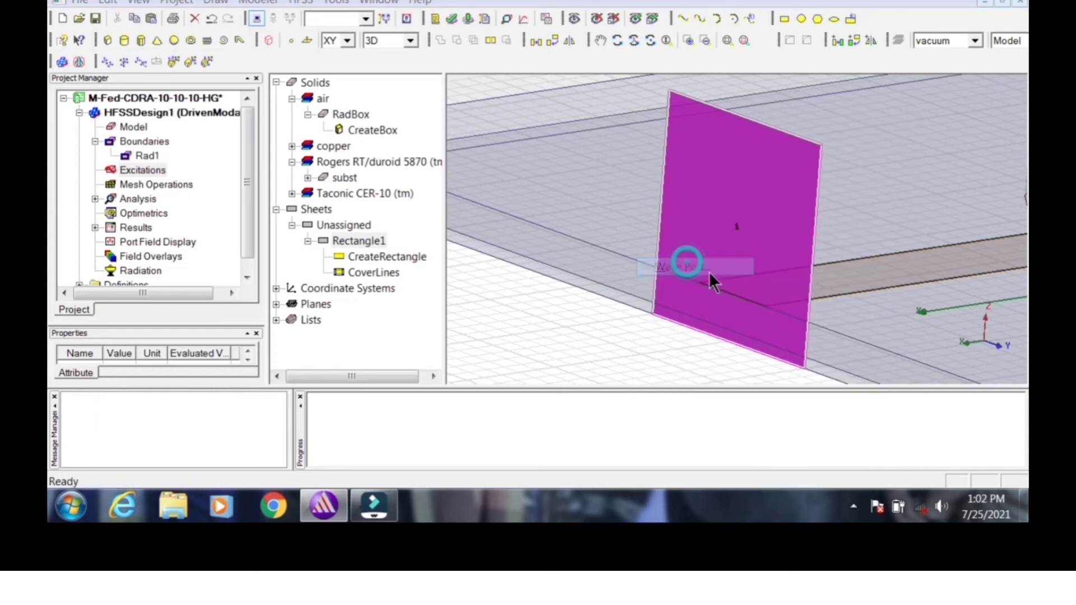
pyautogui.click(629, 426)
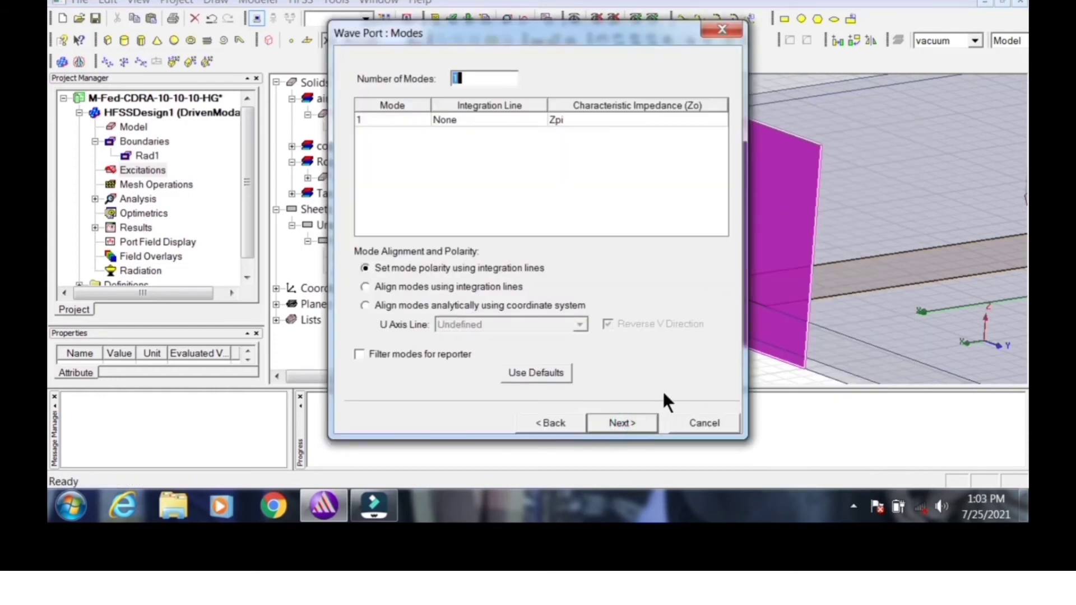
pyautogui.click(470, 120)
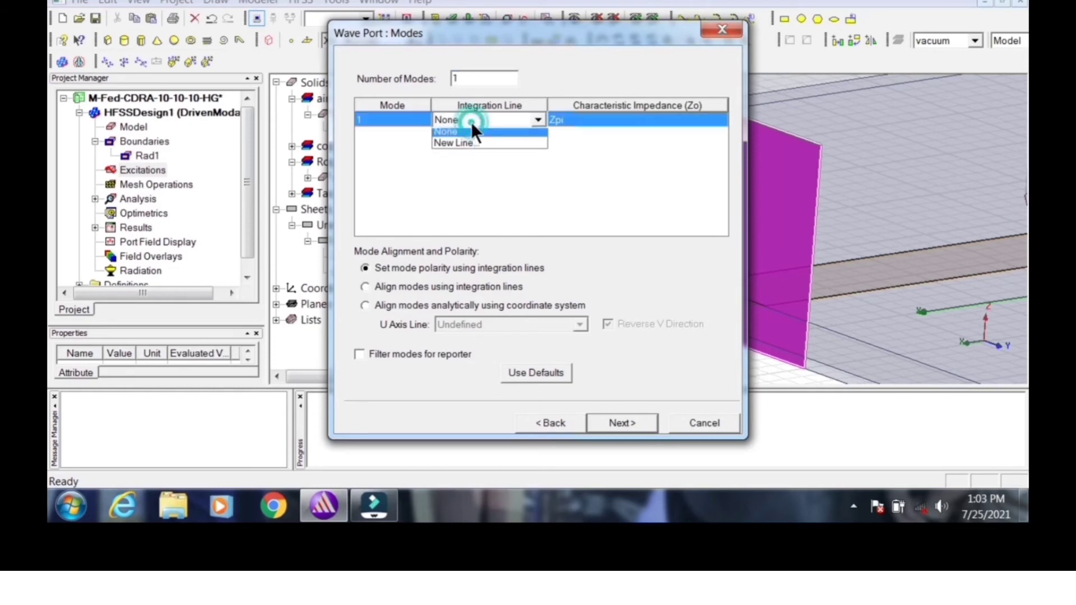
pyautogui.click(468, 146)
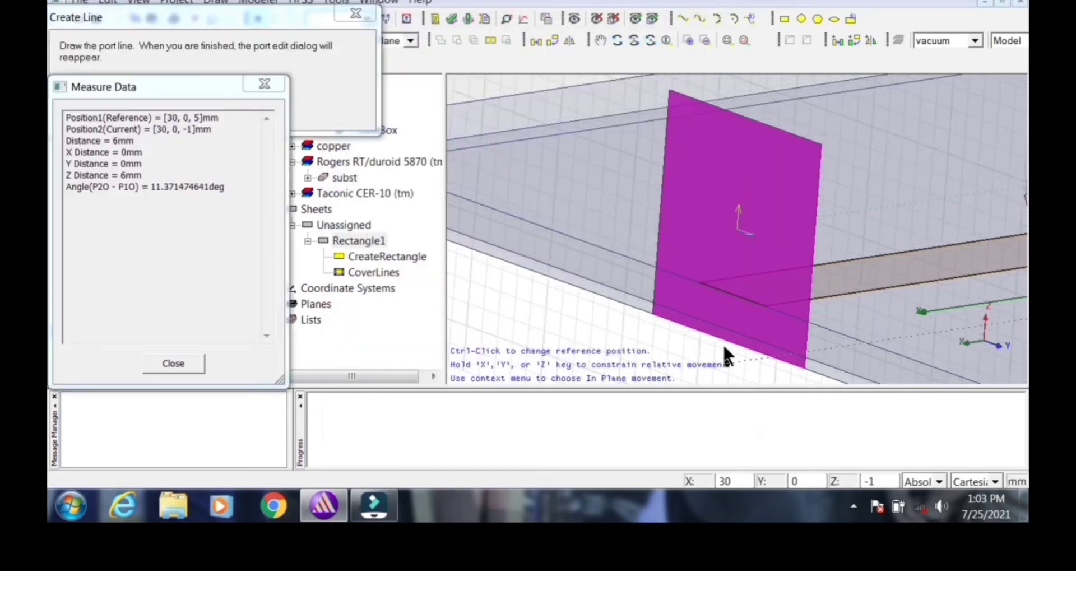
pyautogui.click(720, 334)
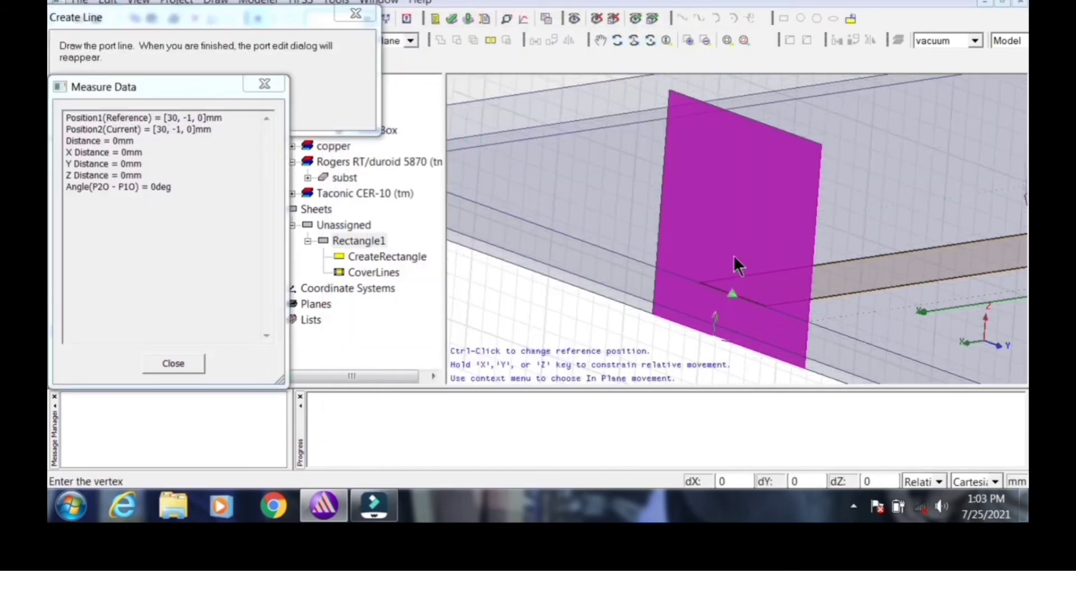
pyautogui.click(735, 118)
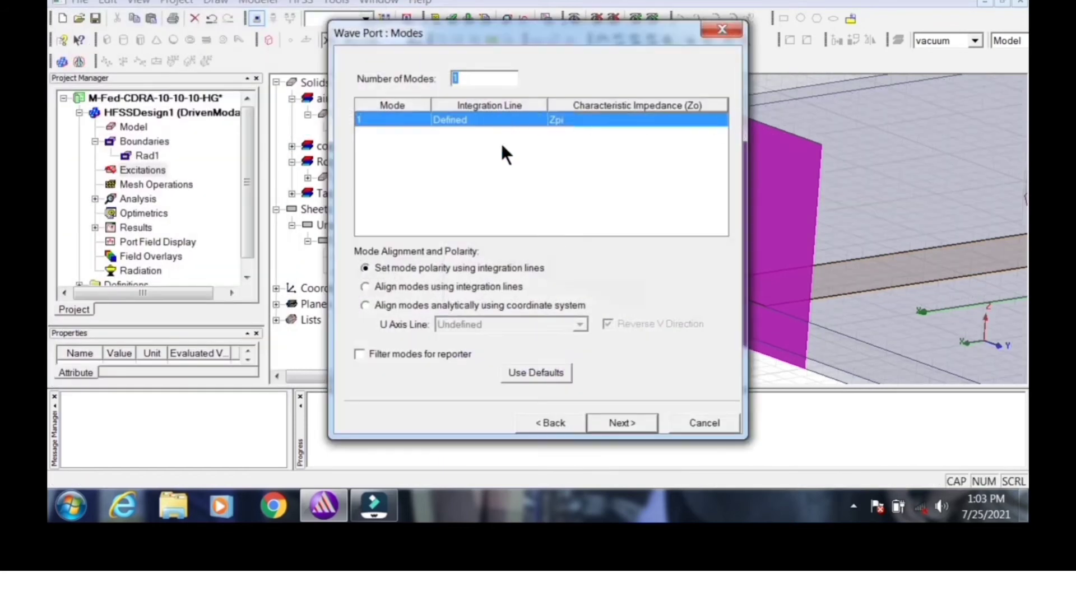
# Step: Deembed the wave port by 40 mm without renormalization and finish the port definition
pyautogui.click(630, 425)
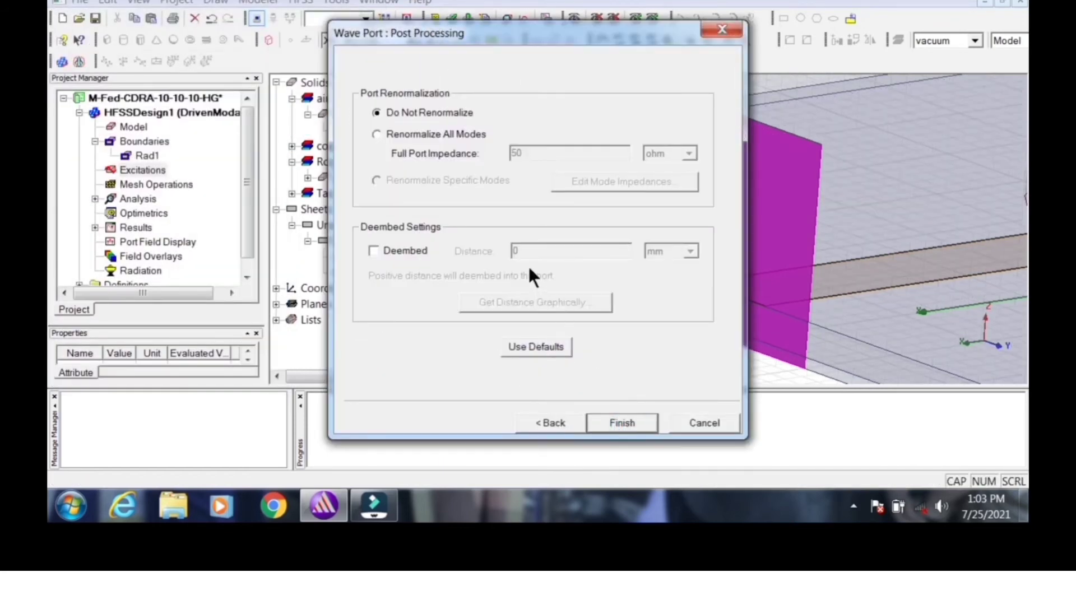
pyautogui.click(407, 253)
pyautogui.press('Tab')
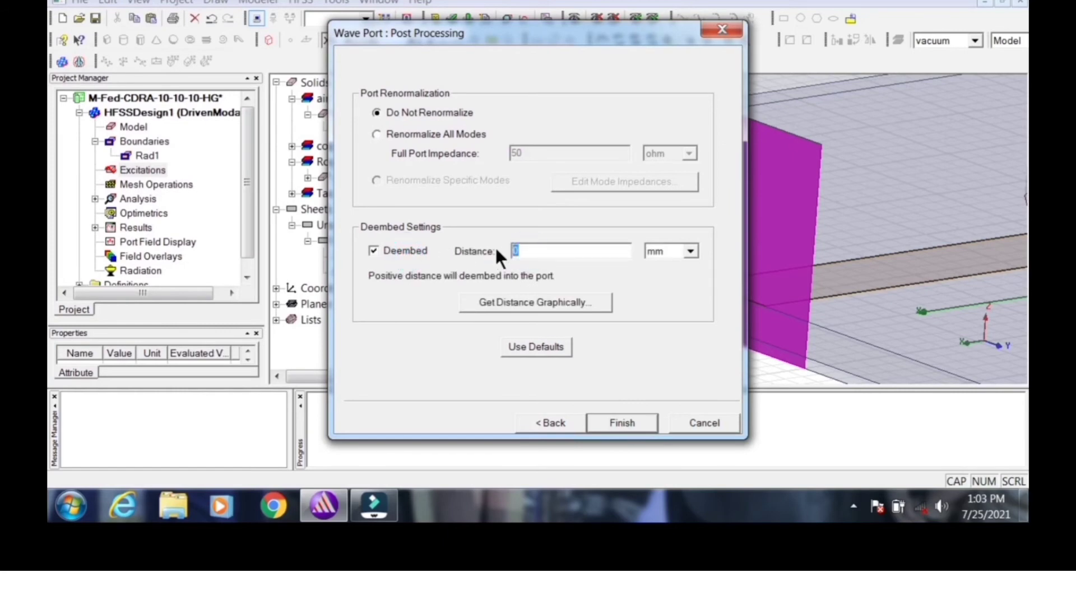
pyautogui.write('40')
pyautogui.click(620, 418)
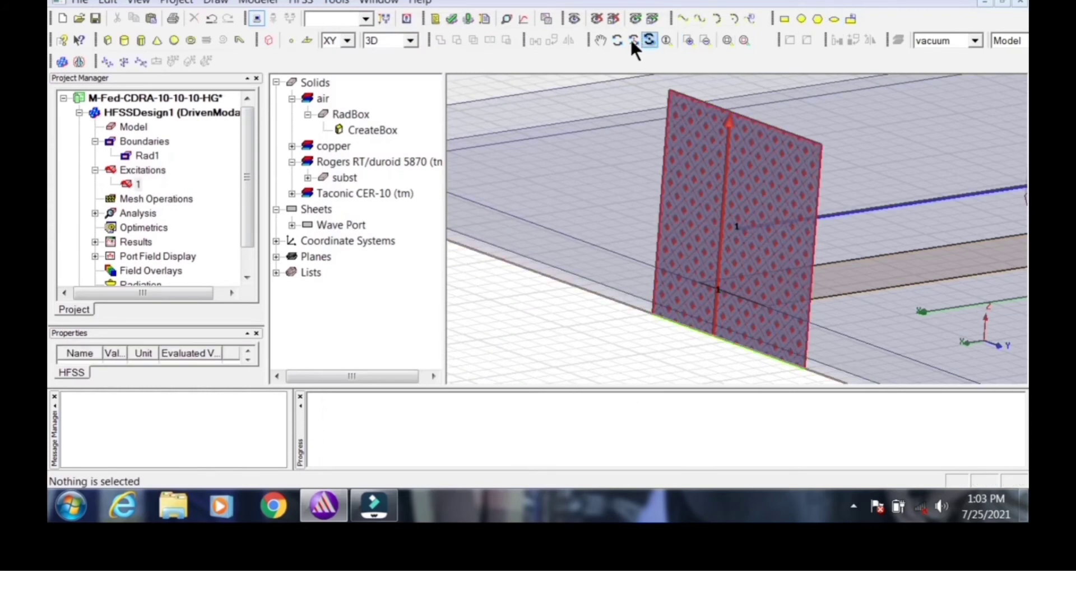
# Step: Inspect wave port 1's integration line and deembed arrow around the whole model, and the faces covered by the Rad1 boundary
pyautogui.click(688, 41)
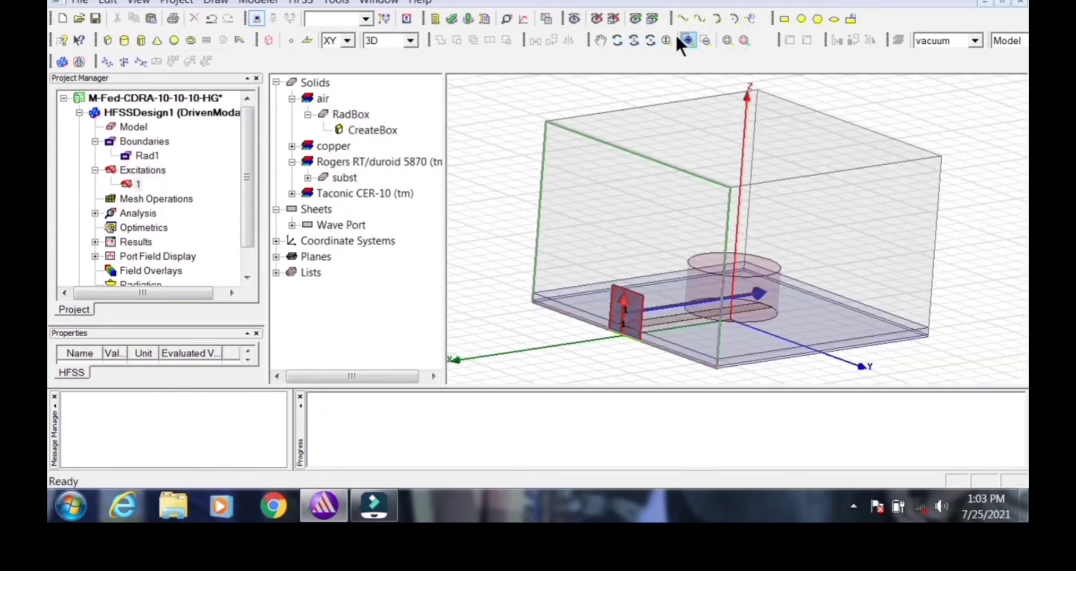
pyautogui.click(617, 41)
pyautogui.moveTo(788, 290); pyautogui.dragTo(729, 320)
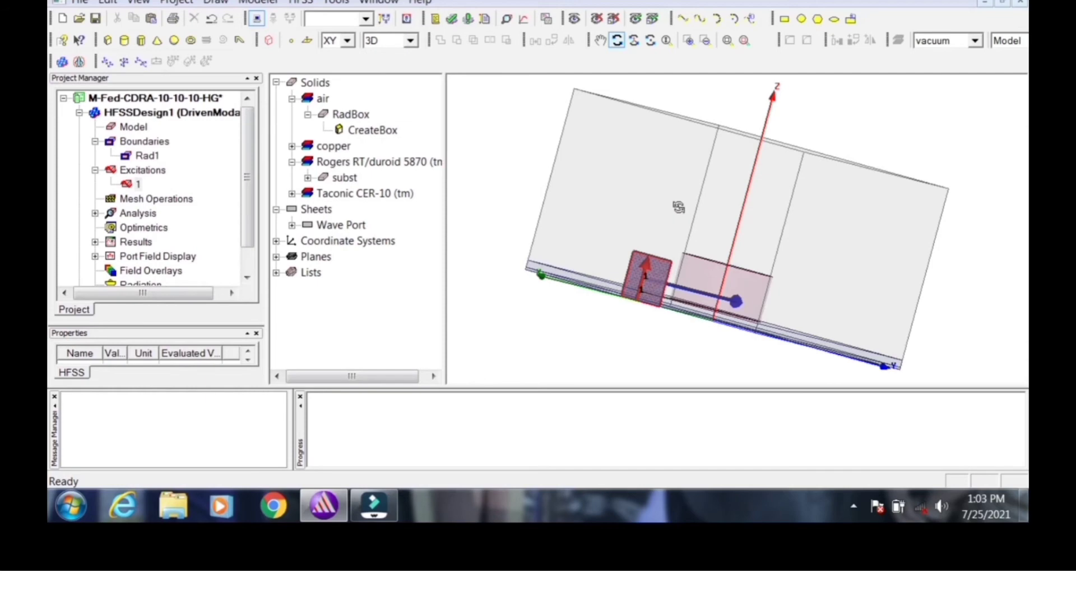
pyautogui.moveTo(704, 228); pyautogui.dragTo(708, 230)
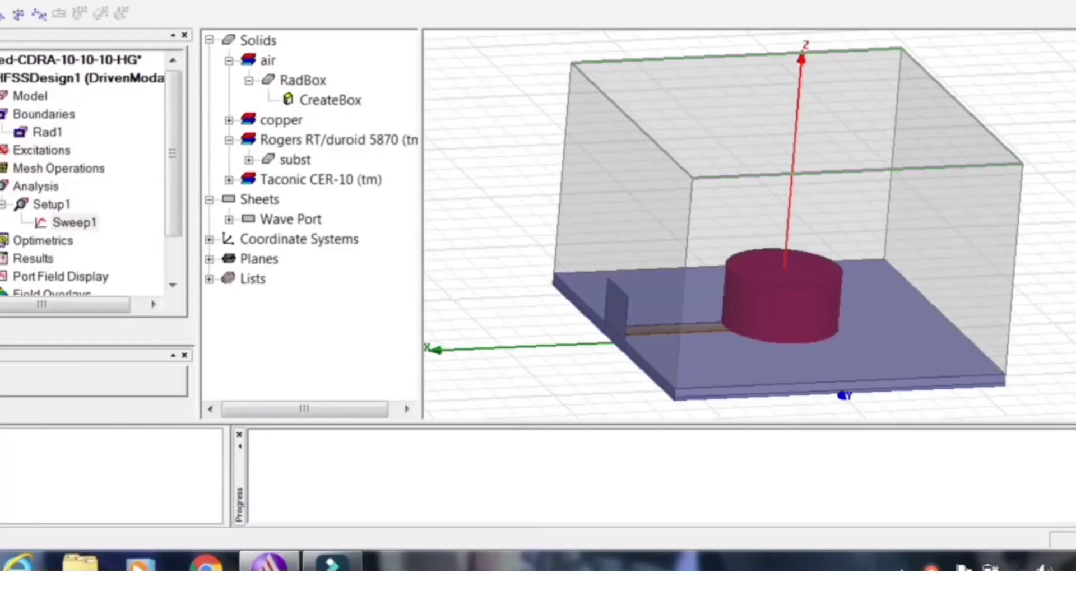
pyautogui.click(168, 227)
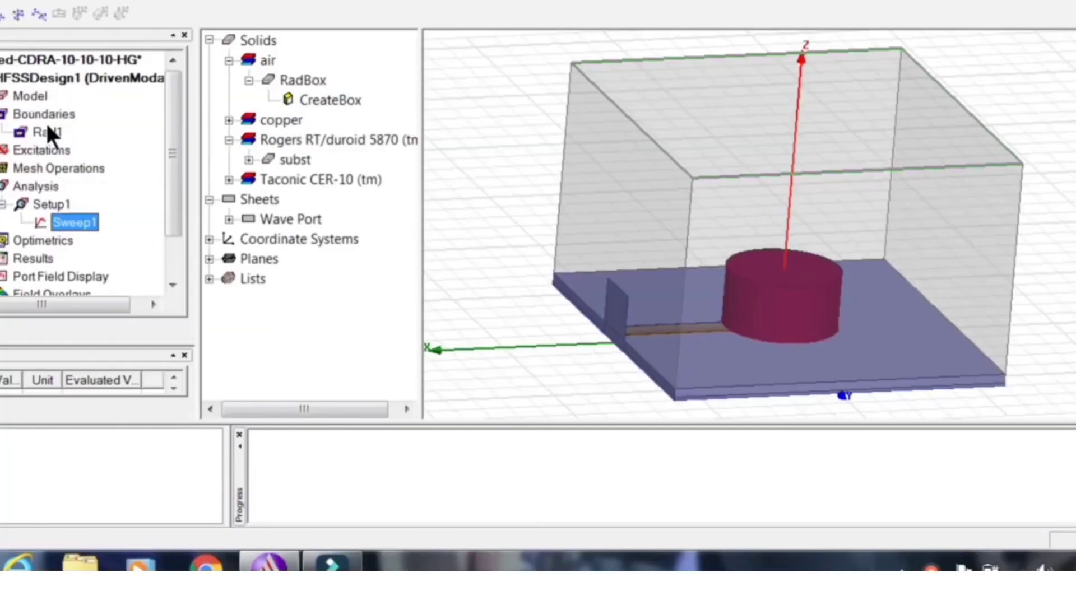
pyautogui.click(147, 154)
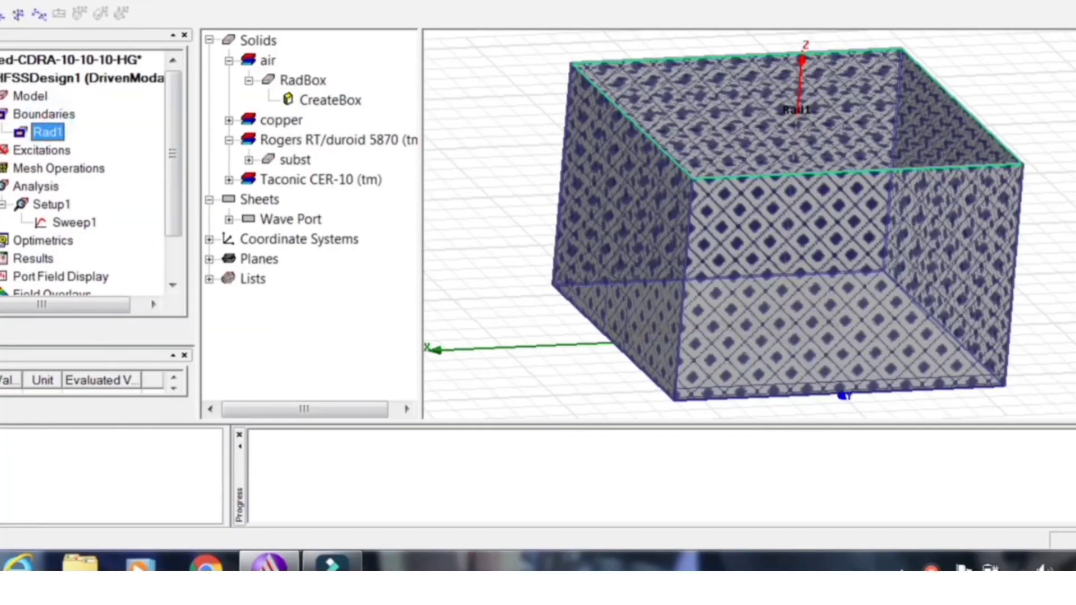
pyautogui.doubleClick(25, 151)
pyautogui.click(31, 166)
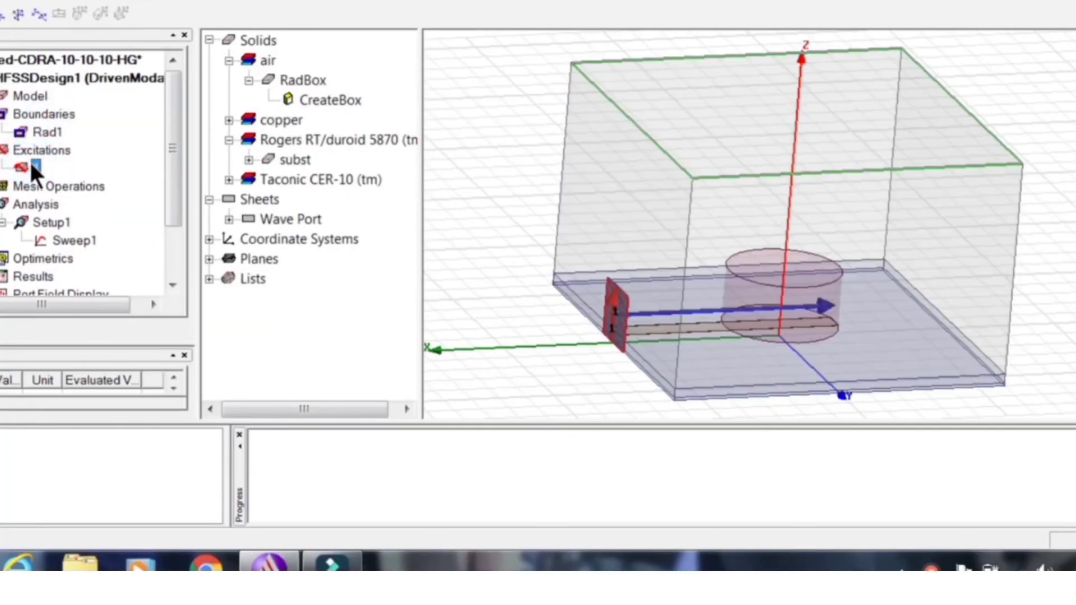
pyautogui.doubleClick(49, 220)
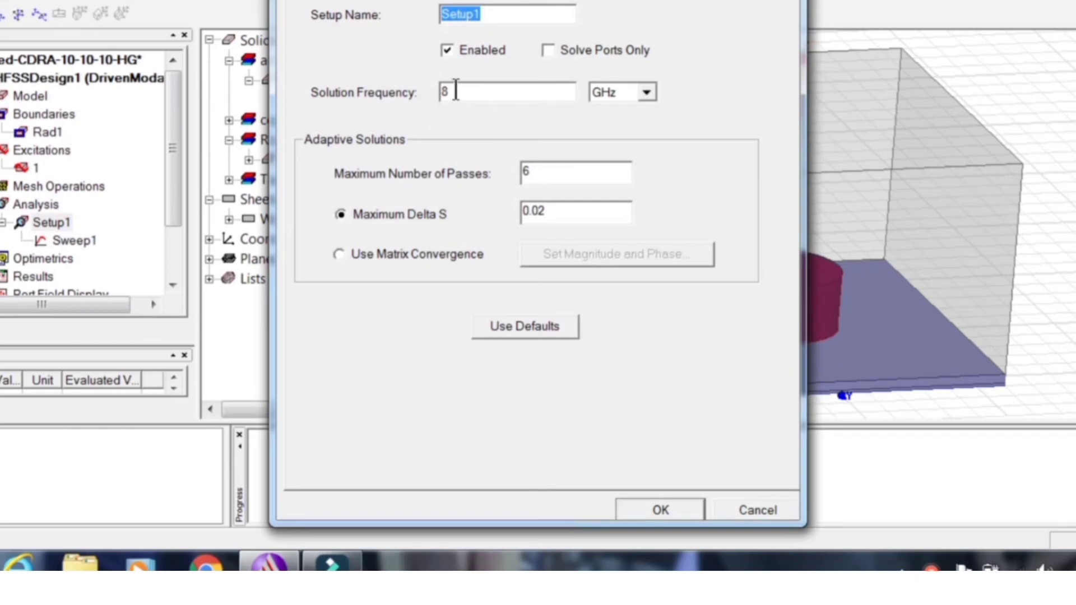
pyautogui.doubleClick(456, 92)
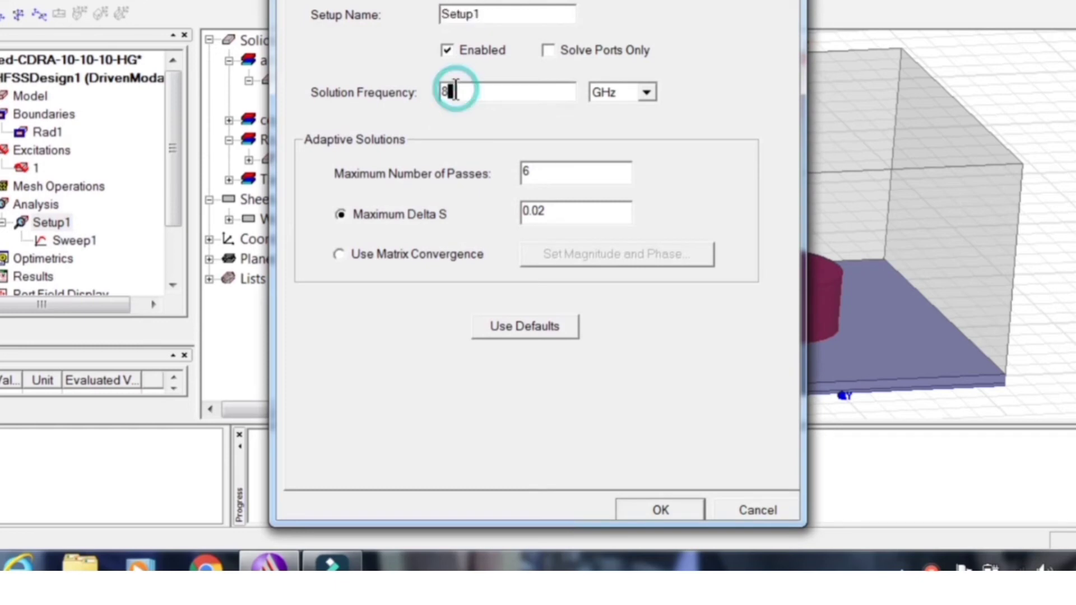
pyautogui.write('20')
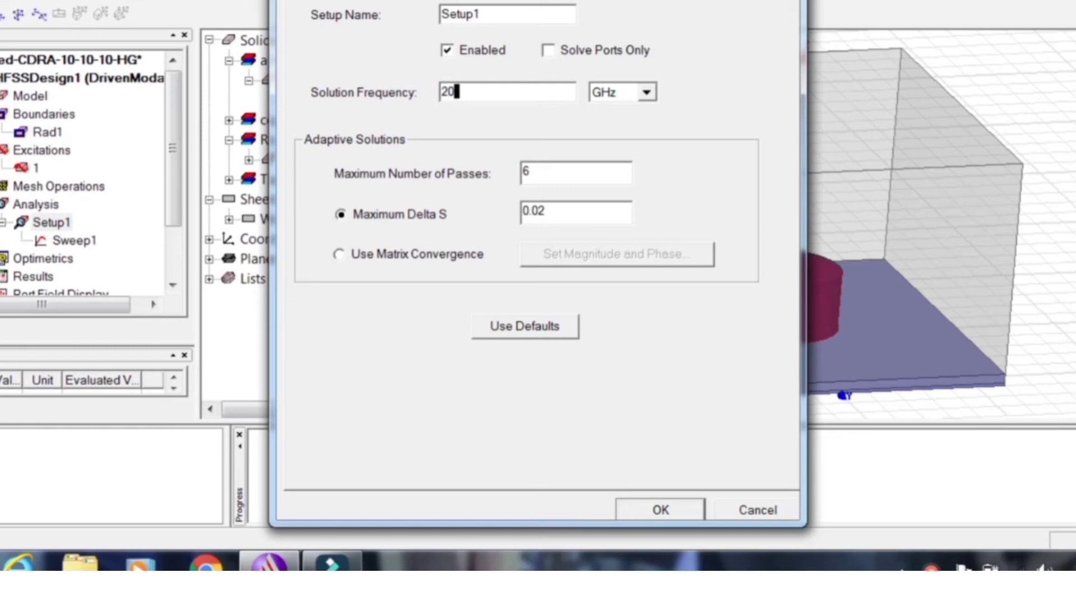
pyautogui.click(738, 505)
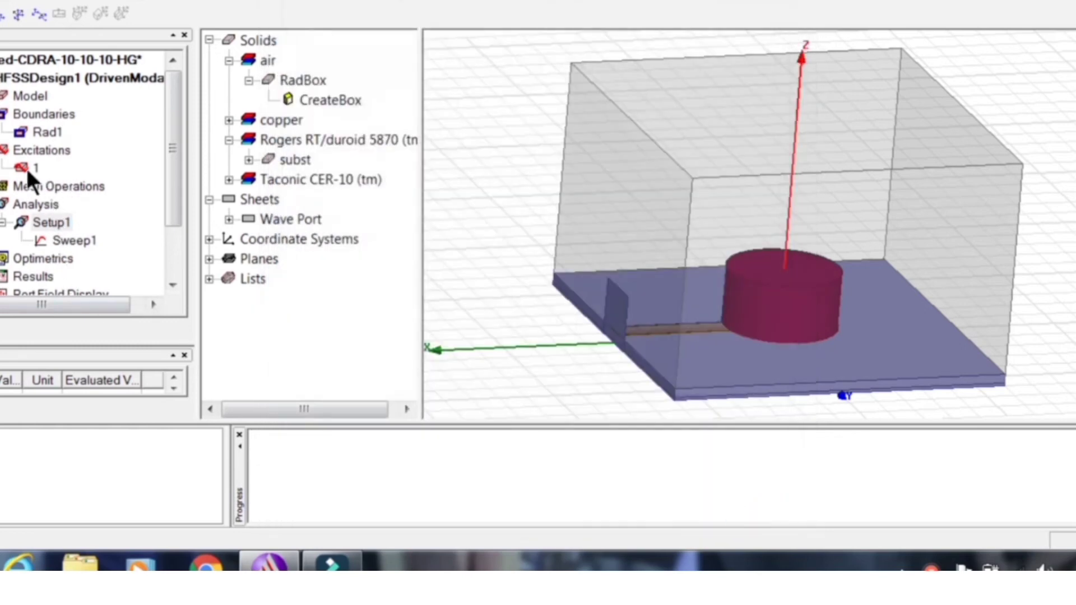
# Step: Review Setup1's solution settings and display the list of frequency points in Sweep1
pyautogui.doubleClick(57, 222)
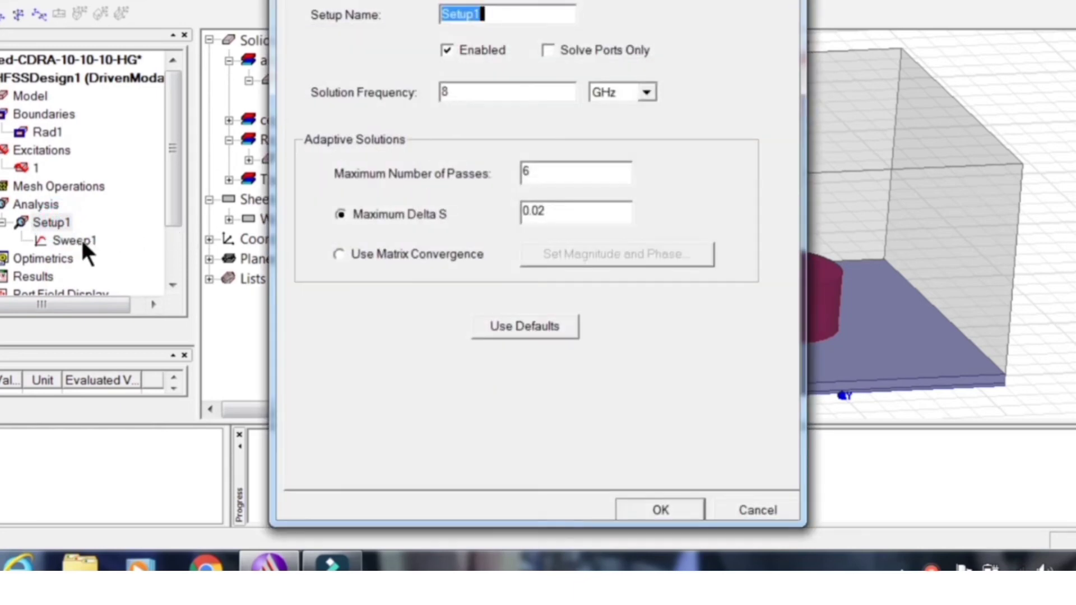
pyautogui.click(657, 508)
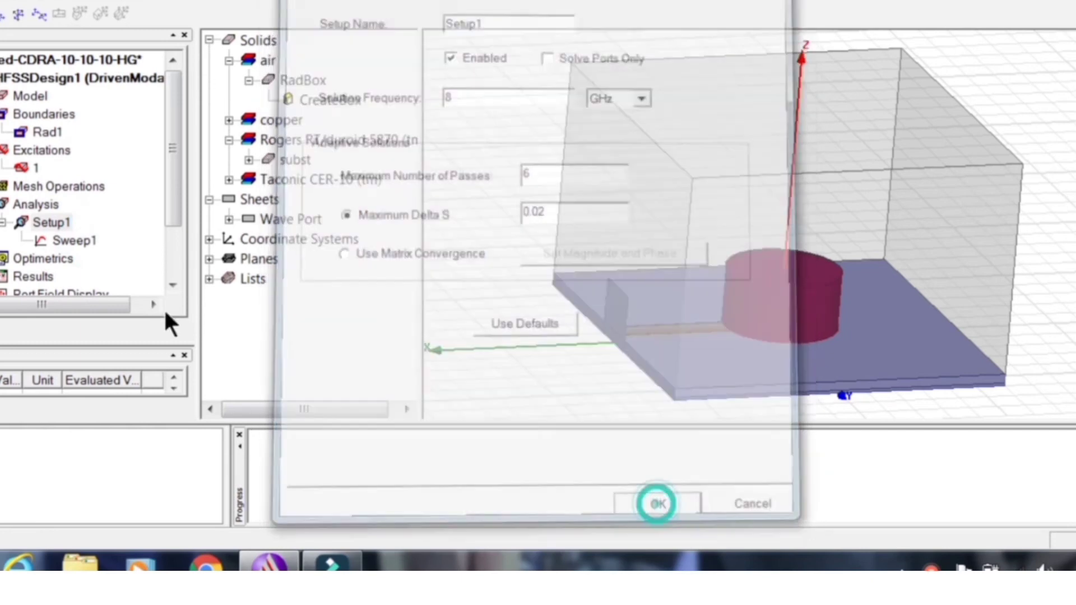
pyautogui.doubleClick(85, 237)
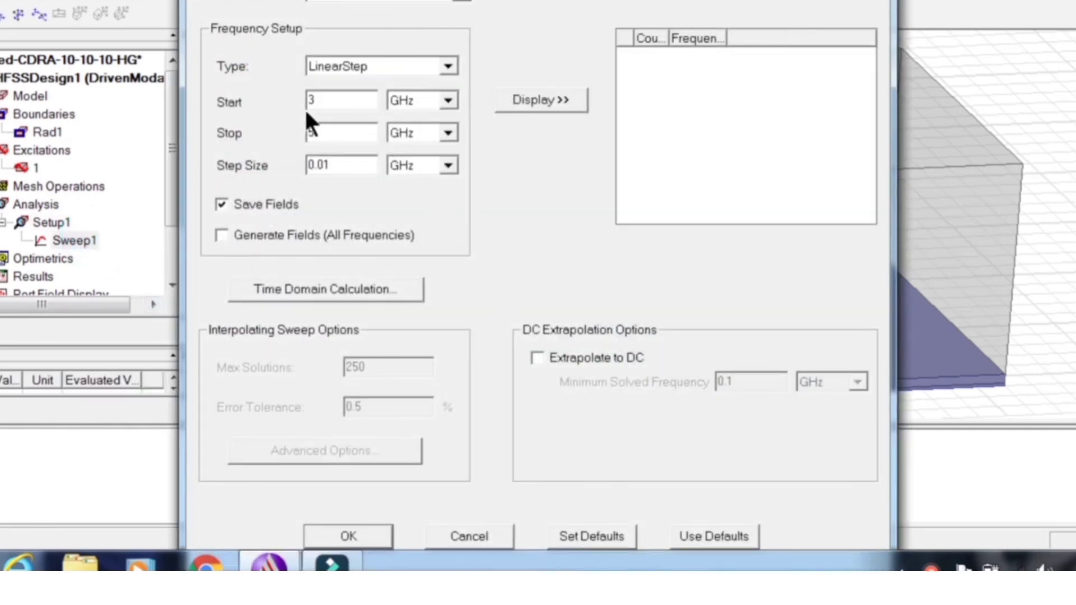
pyautogui.click(513, 102)
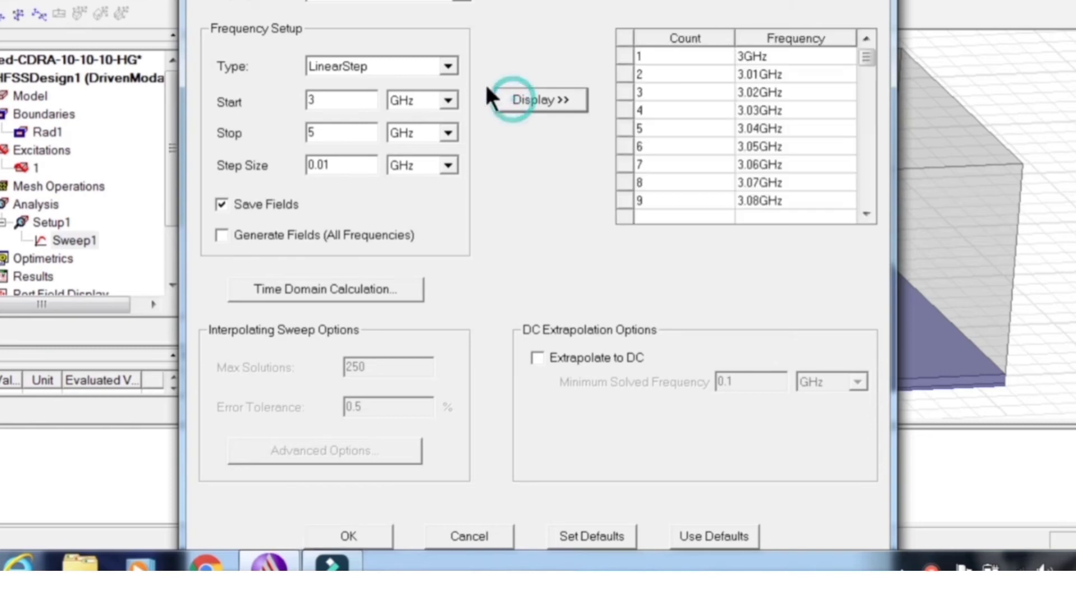
pyautogui.click(348, 537)
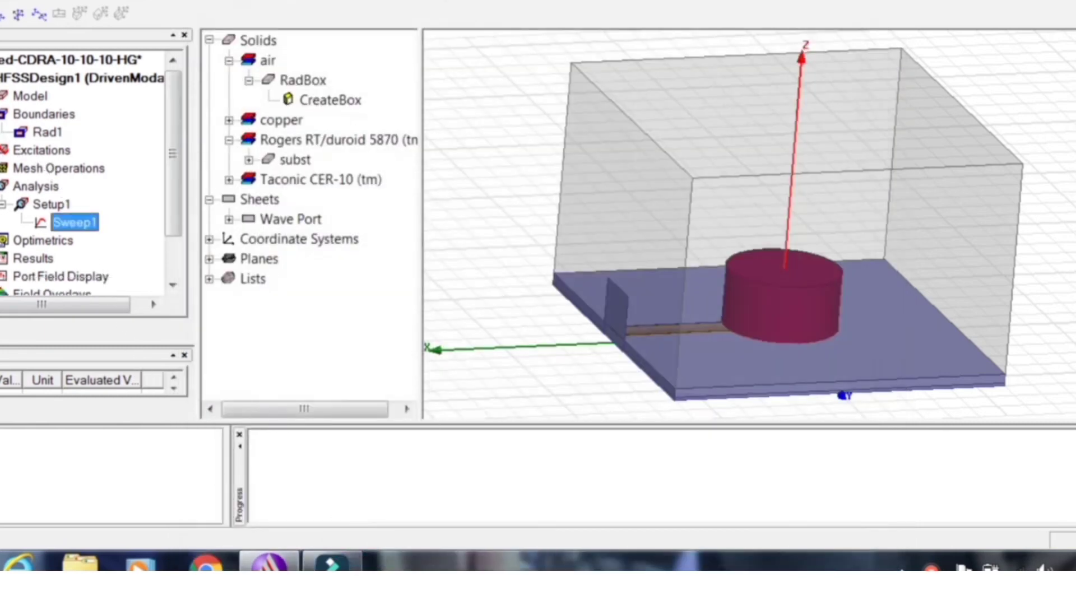
# Step: Set Setup1's maximum number of adaptive passes to 20
pyautogui.doubleClick(49, 185)
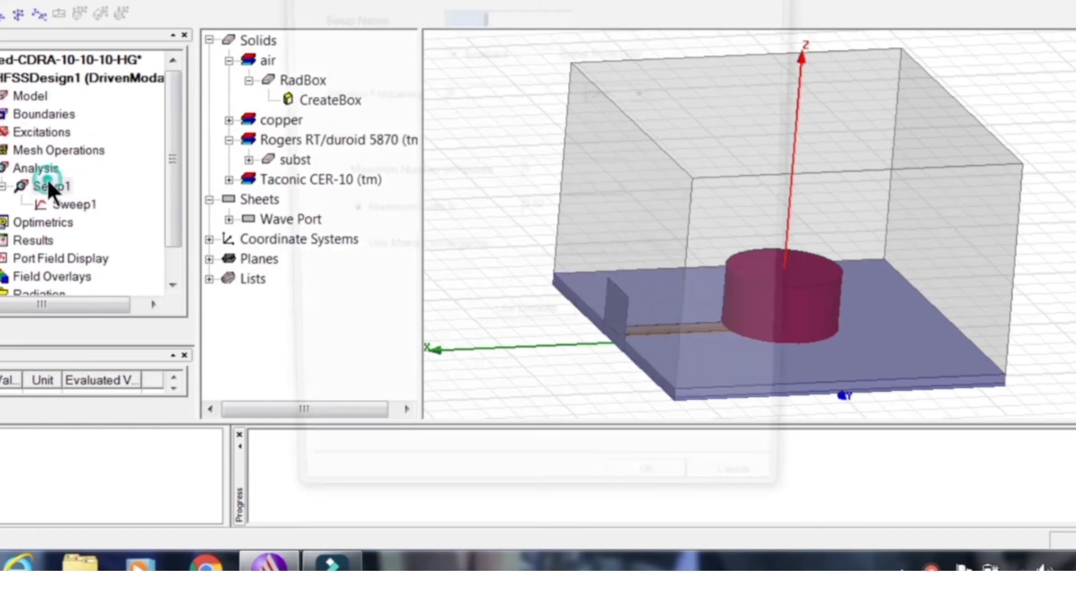
pyautogui.doubleClick(558, 169)
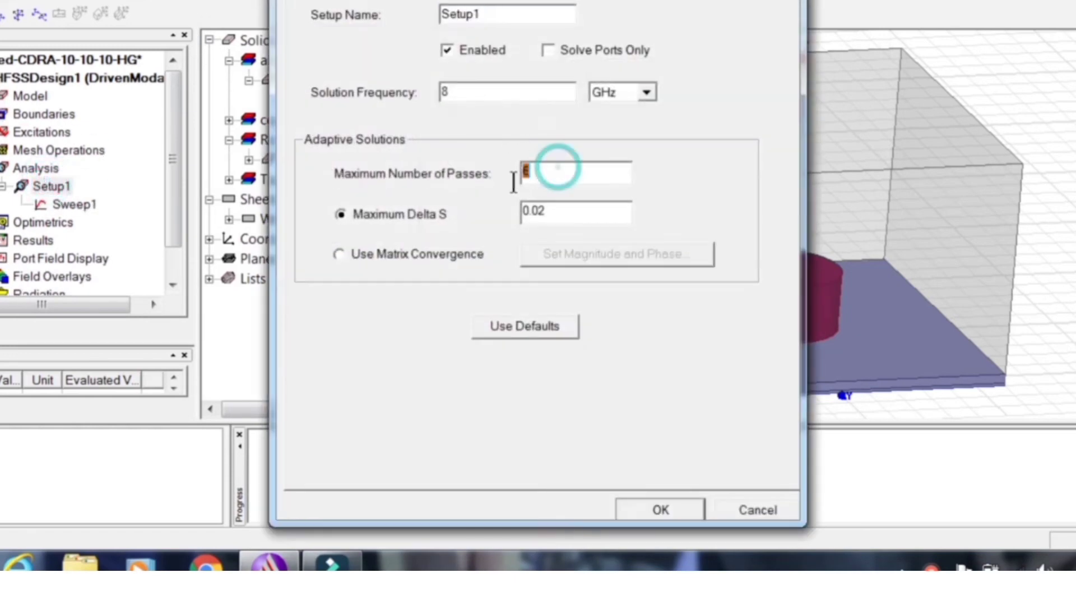
pyautogui.write('20')
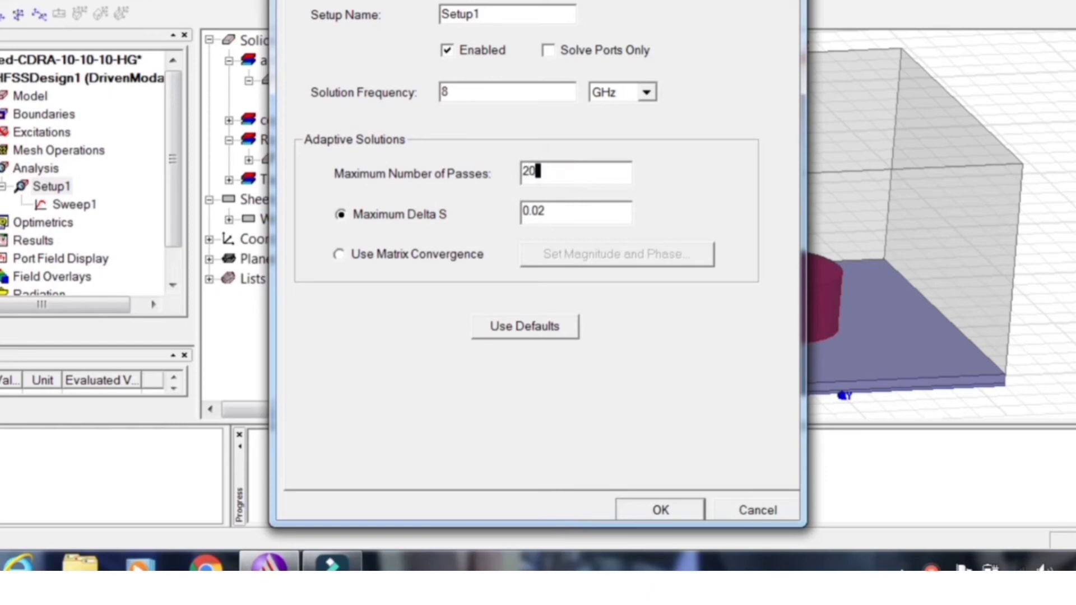
pyautogui.click(649, 509)
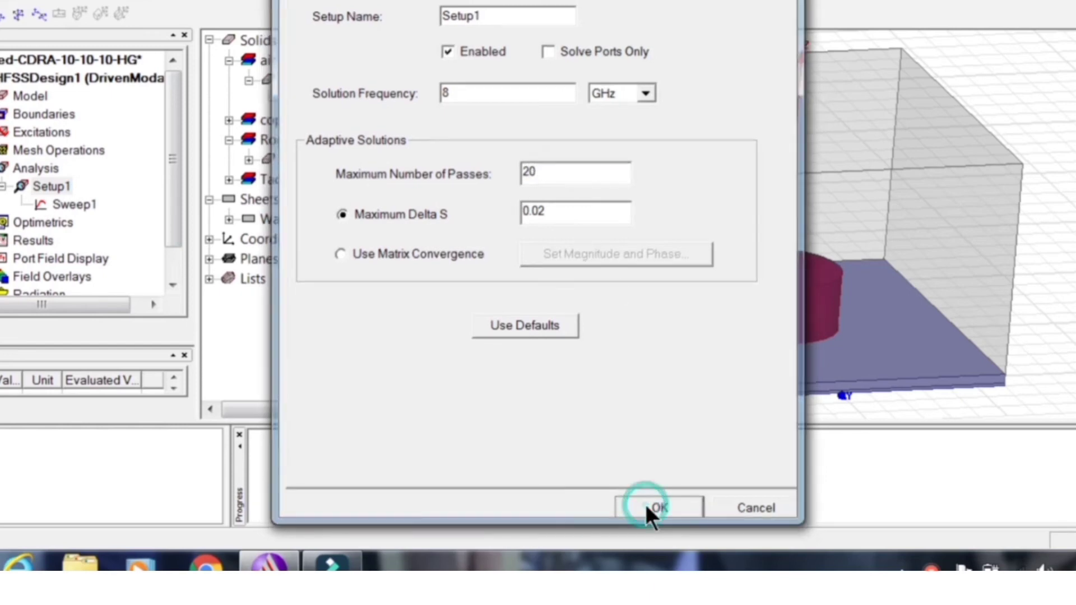
# Step: Check Sweep1's frequency points once more and run the validation check on HFSSDesign1
pyautogui.doubleClick(78, 203)
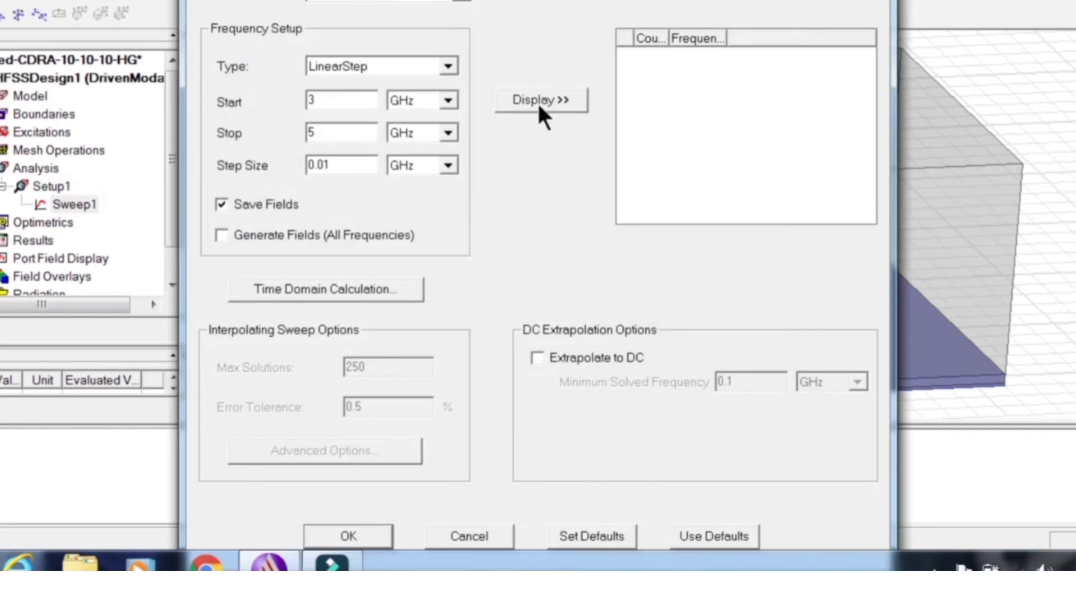
pyautogui.click(540, 106)
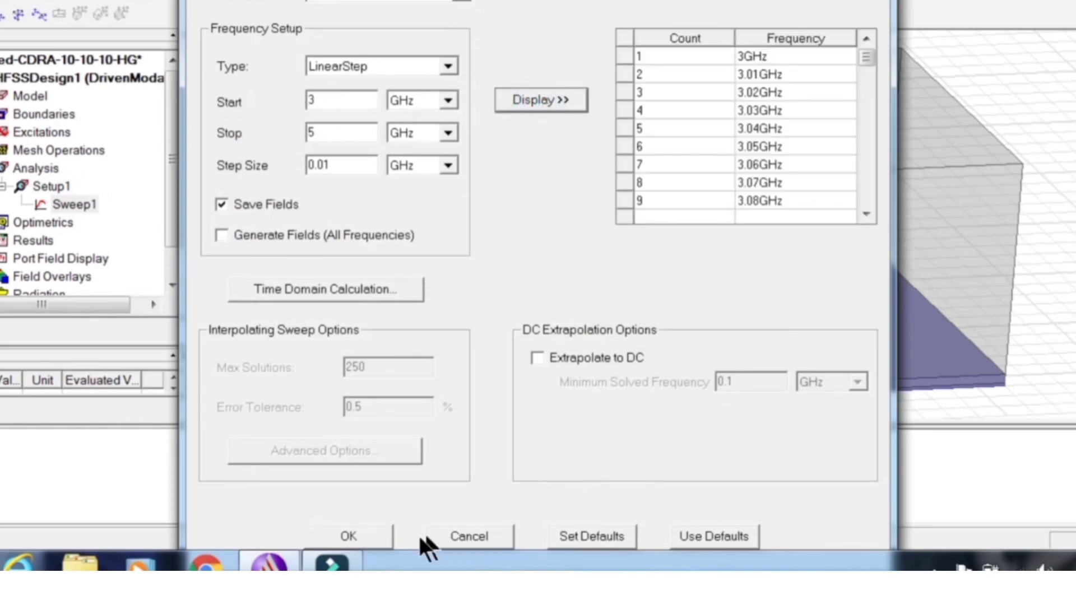
pyautogui.click(364, 536)
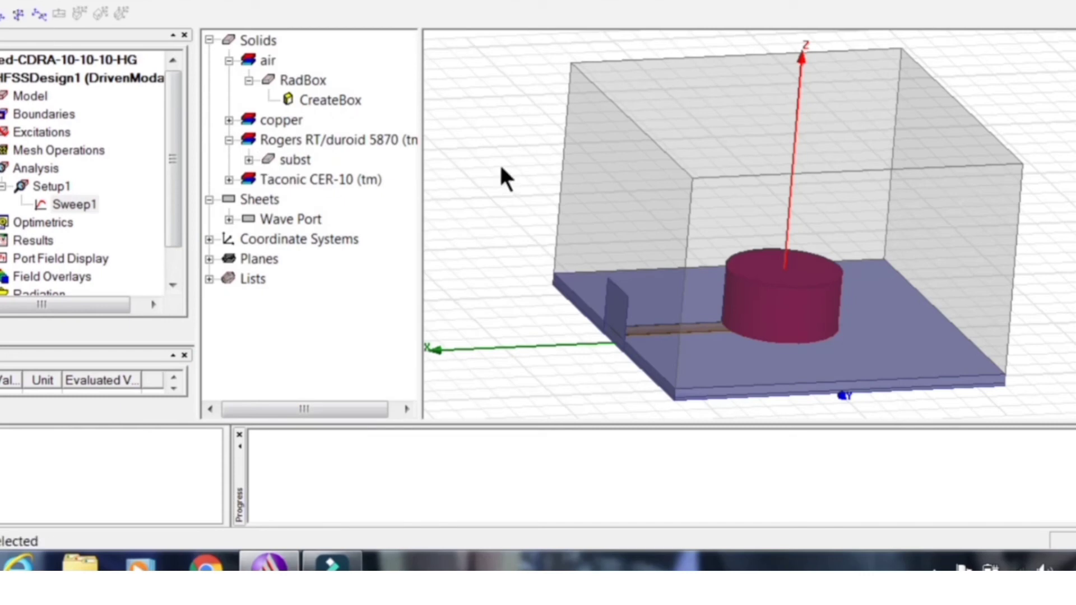
pyautogui.click(497, 2)
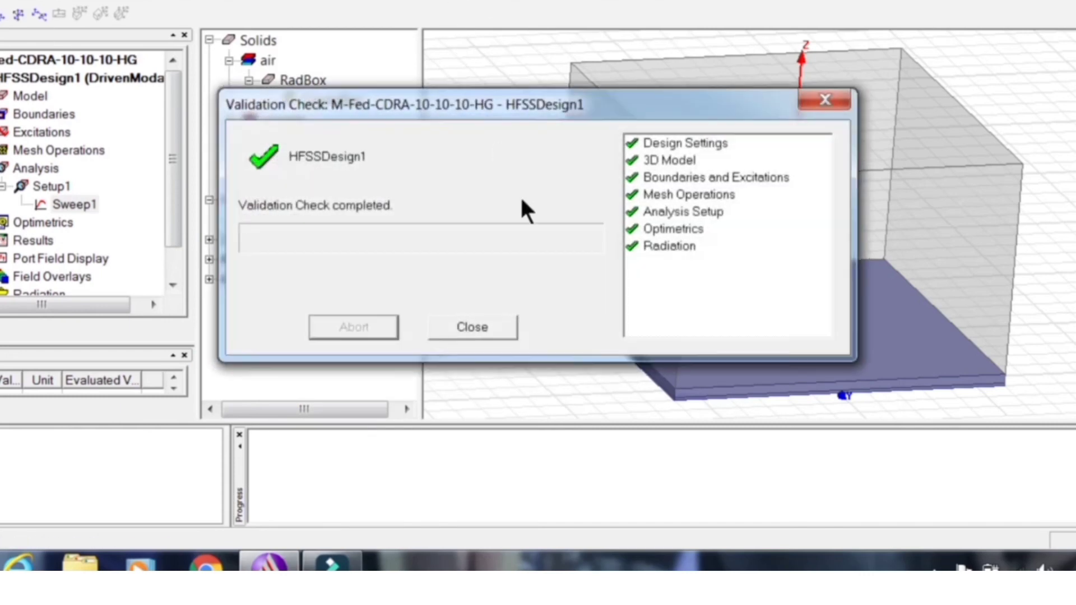
pyautogui.click(482, 328)
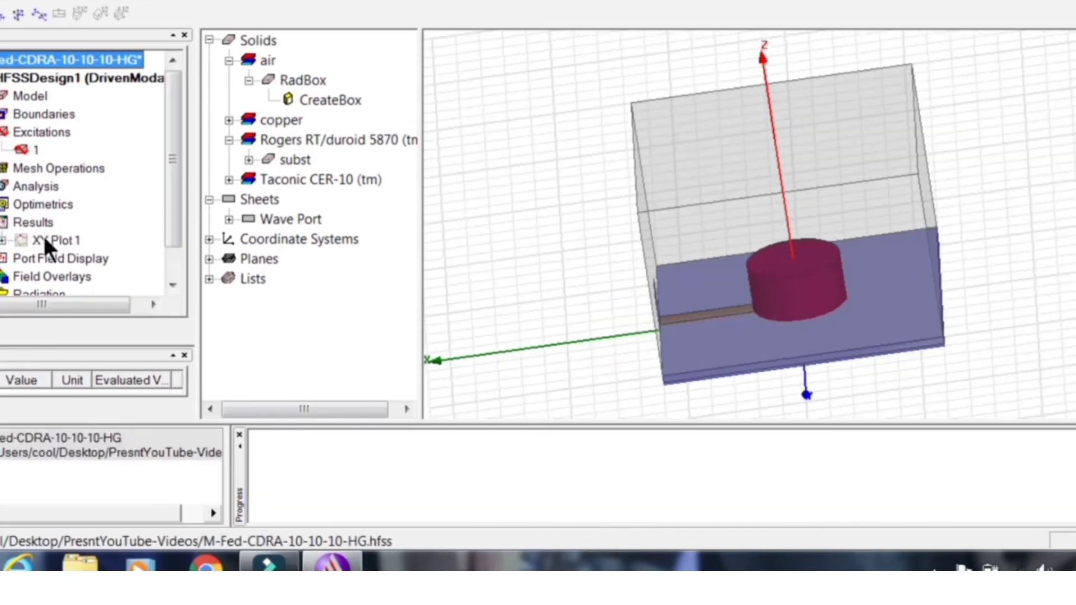
# Step: Replace the existing XY Plot 1 with a new rectangular modal solution plot of dB(S(1,1)) from Setup1 : Sweep1
pyautogui.doubleClick(45, 239)
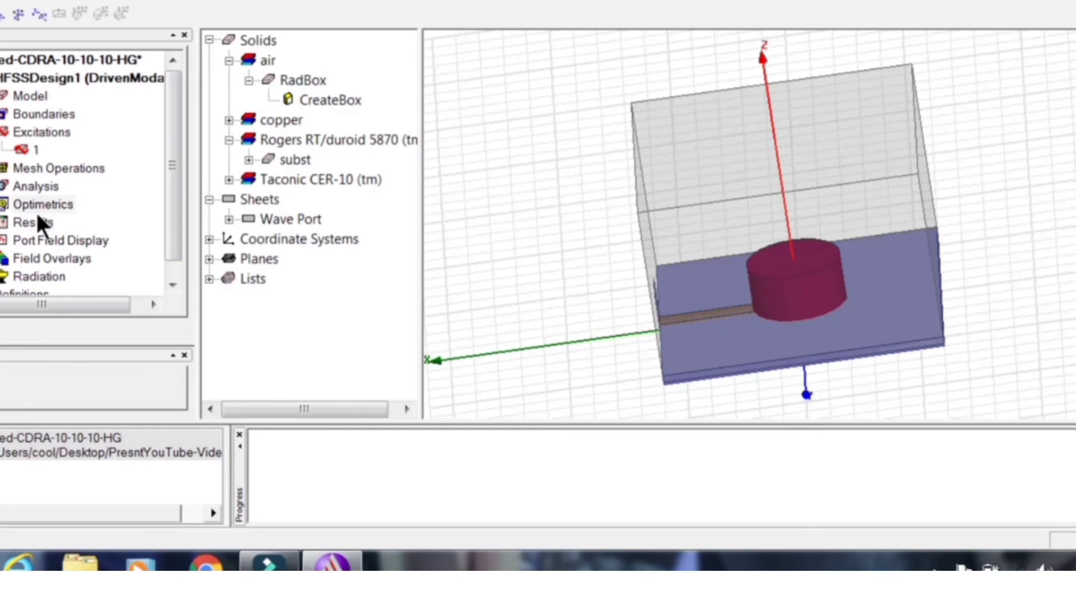
pyautogui.rightClick(36, 208)
pyautogui.rightClick(36, 220)
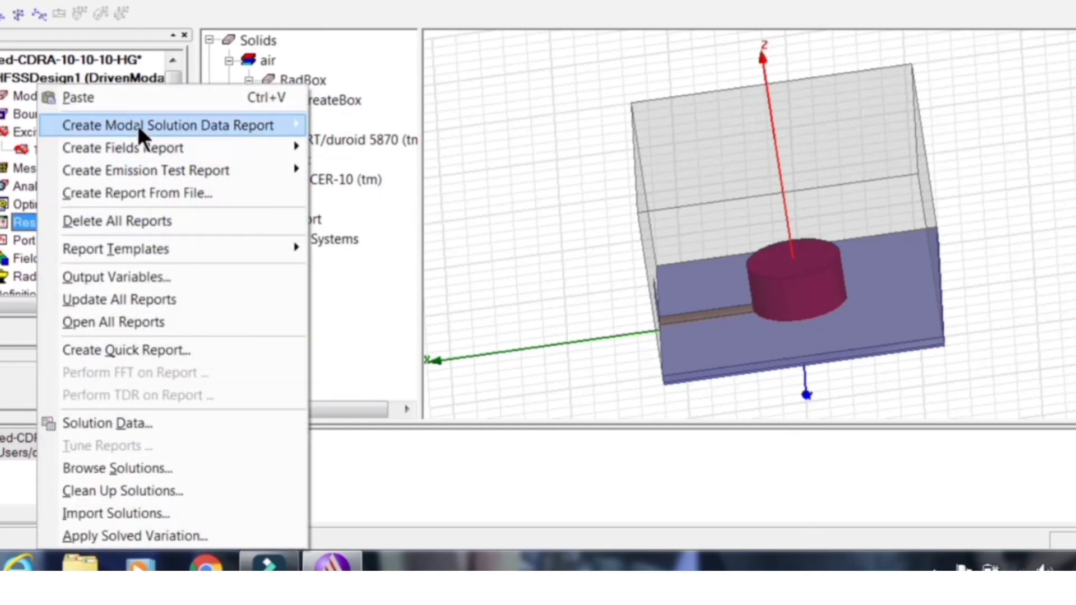
pyautogui.moveTo(137, 126)
pyautogui.click(440, 126)
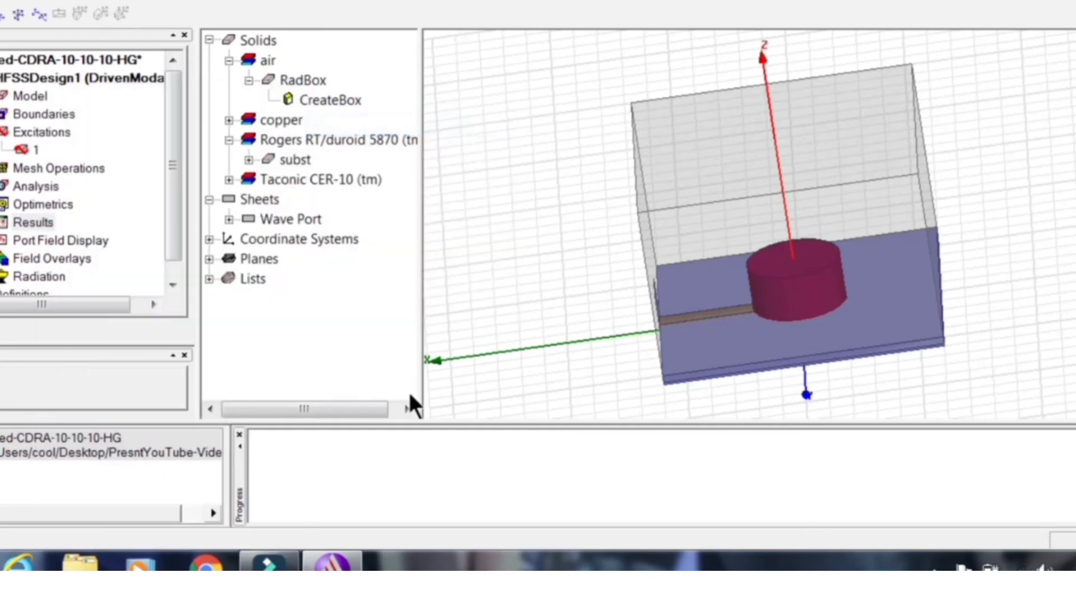
pyautogui.click(194, 511)
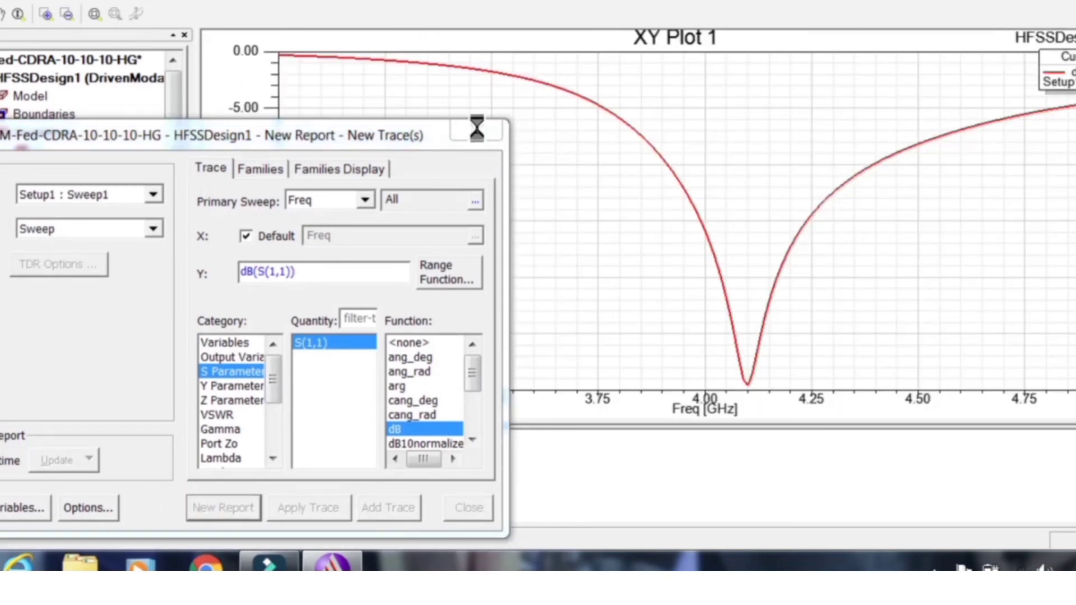
pyautogui.click(476, 131)
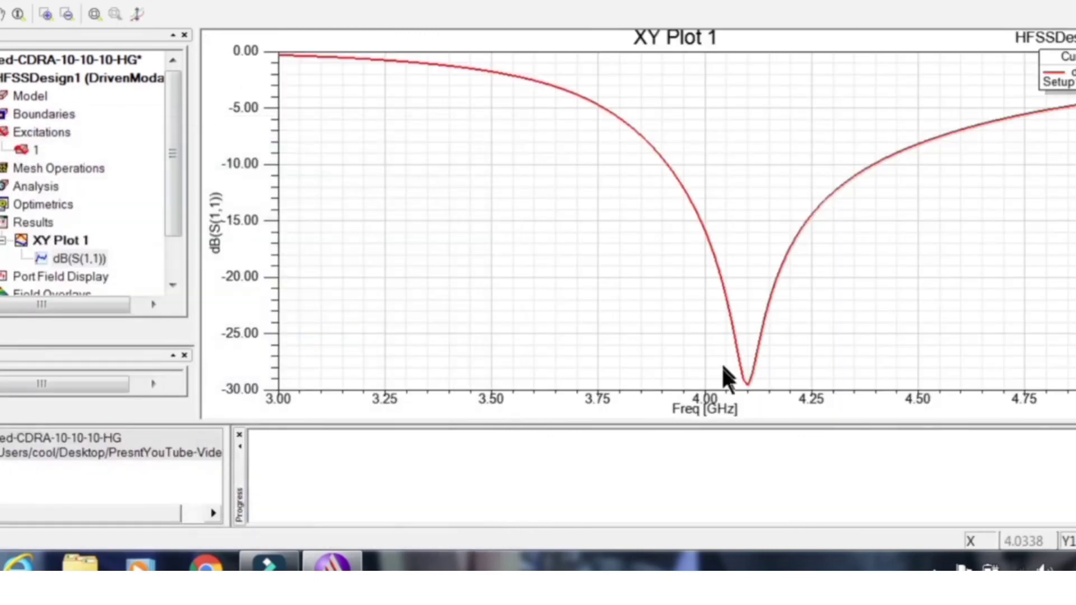
# Step: Add a marker at the dip of the dB(S(1,1)) curve at 4.1 GHz and end marker mode
pyautogui.rightClick(582, 294)
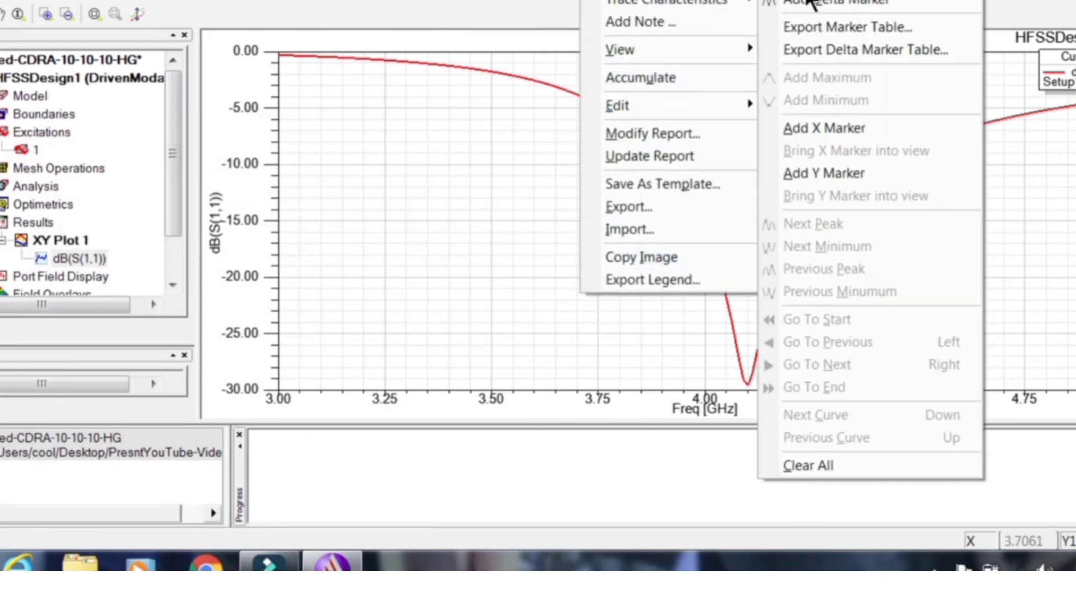
pyautogui.click(811, 4)
pyautogui.click(742, 392)
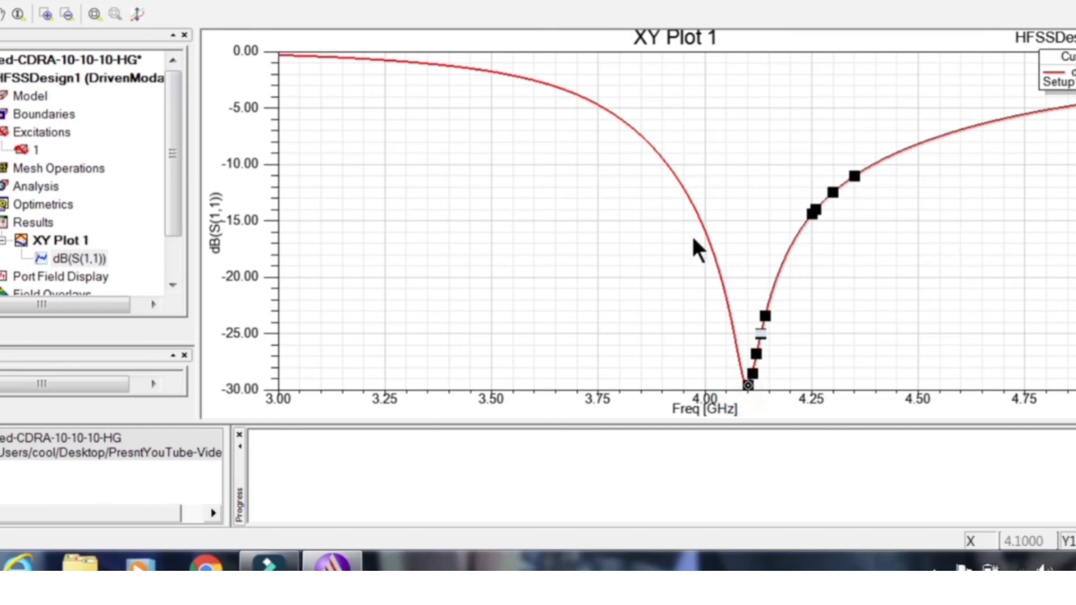
pyautogui.rightClick(696, 196)
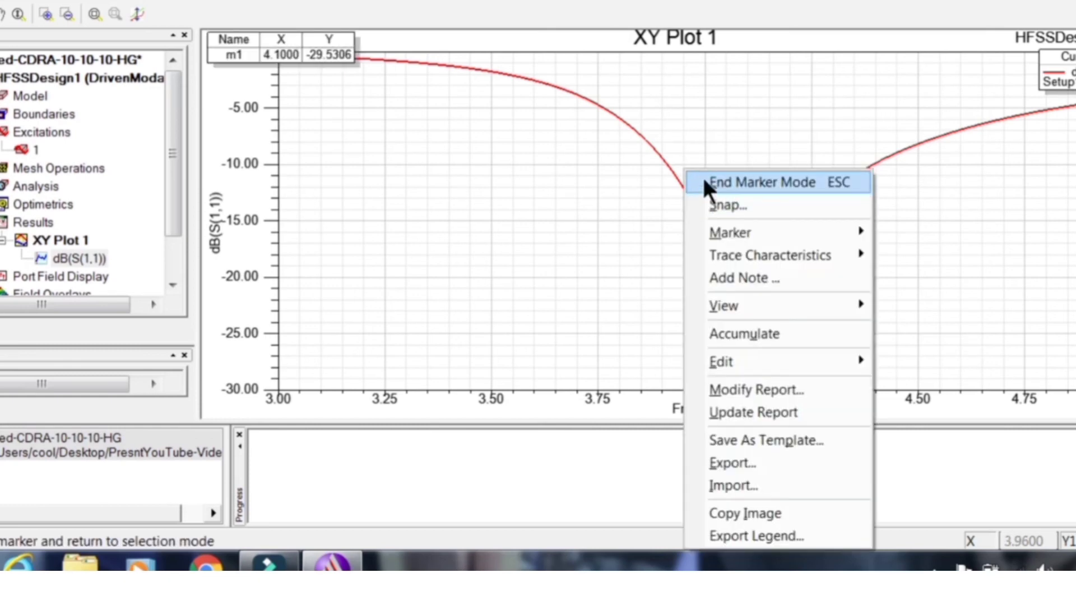
pyautogui.click(695, 180)
# Step: Set the dB(S(1,1)) curve's line width to 4 and move the marker table into the empty area beneath the curve, beside the dip
pyautogui.doubleClick(663, 157)
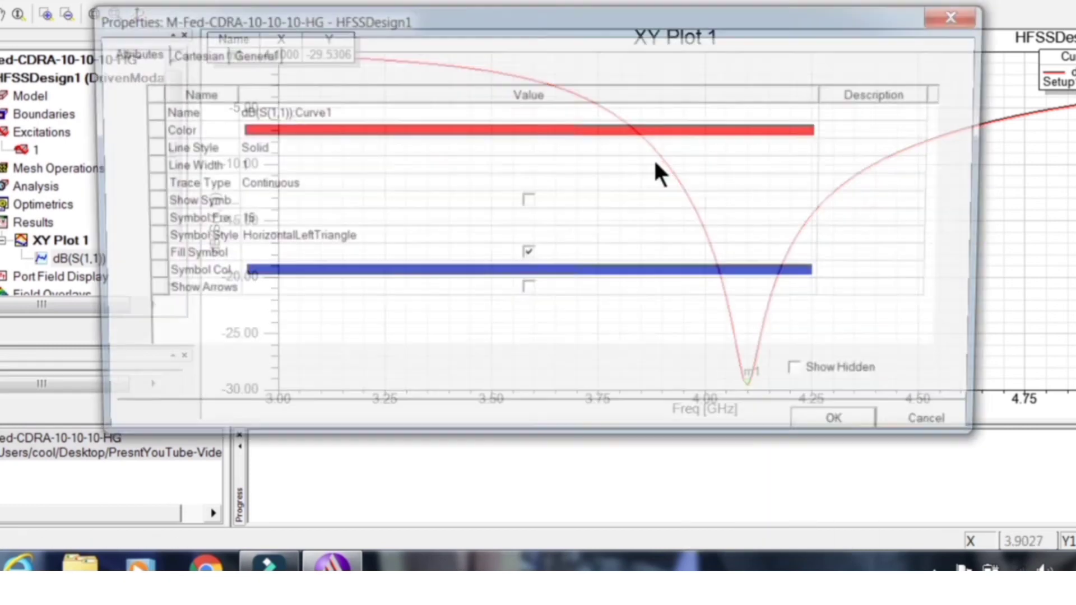
pyautogui.click(247, 166)
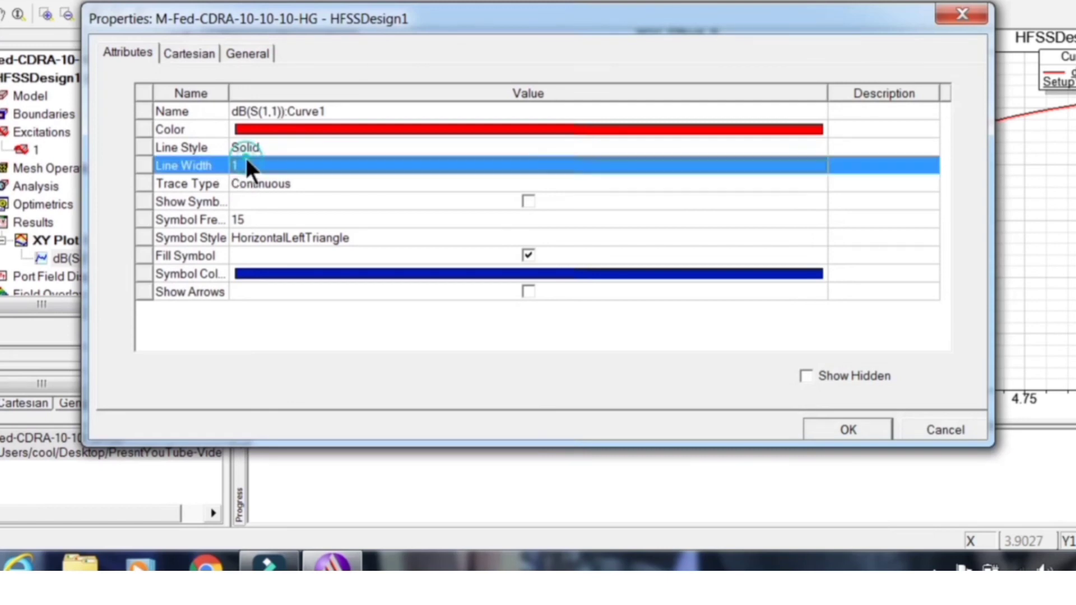
pyautogui.click(246, 166)
pyautogui.write('4')
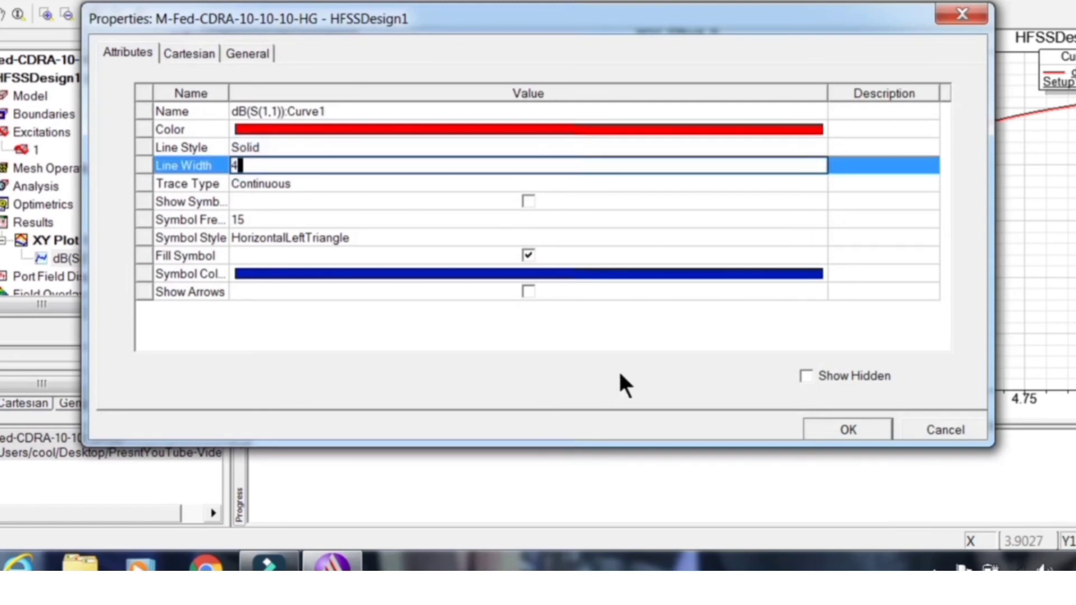
pyautogui.click(828, 429)
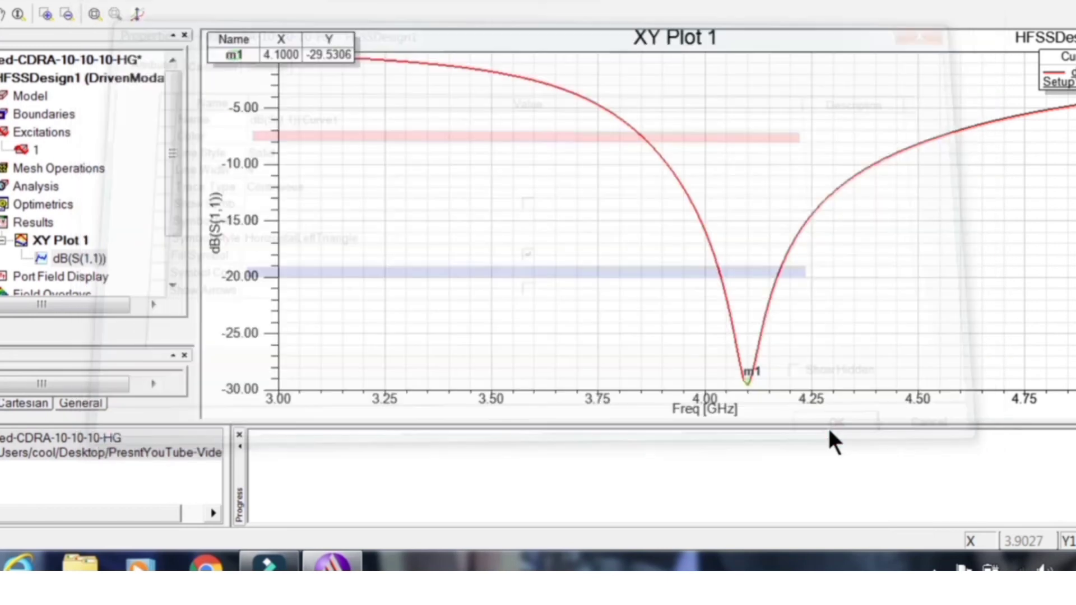
pyautogui.click(466, 132)
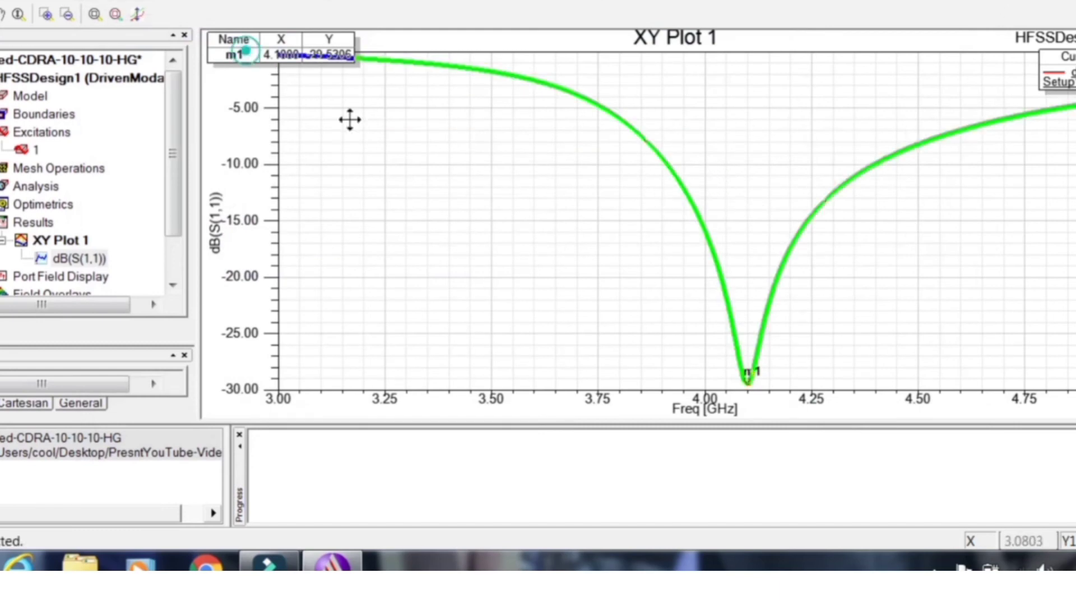
pyautogui.moveTo(351, 118)
pyautogui.mouseDown()
pyautogui.moveTo(594, 263)
pyautogui.moveTo(805, 235)
pyautogui.mouseUp()
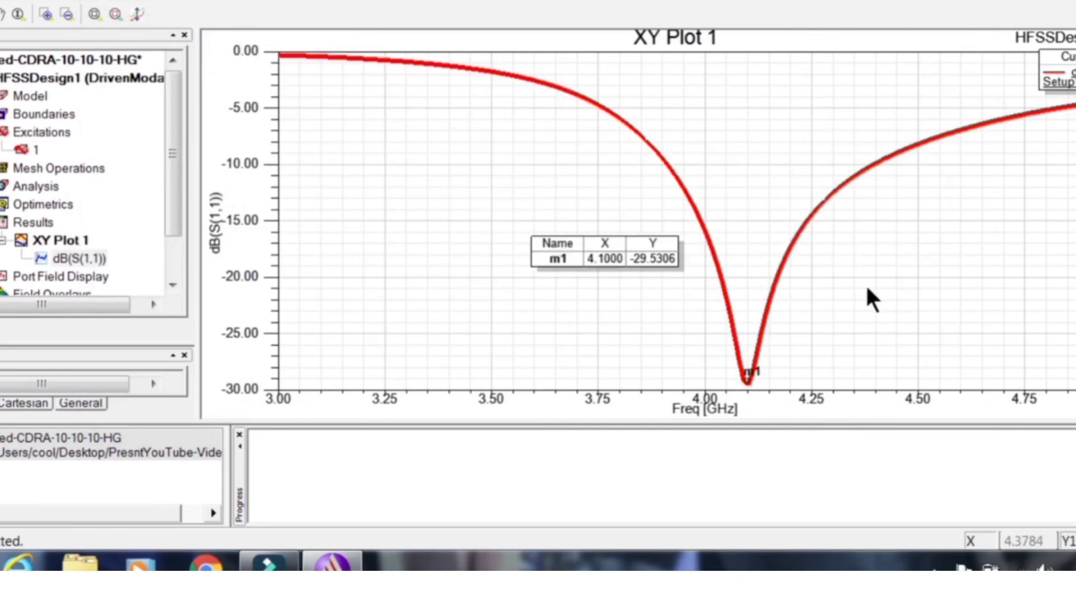
pyautogui.rightClick(43, 219)
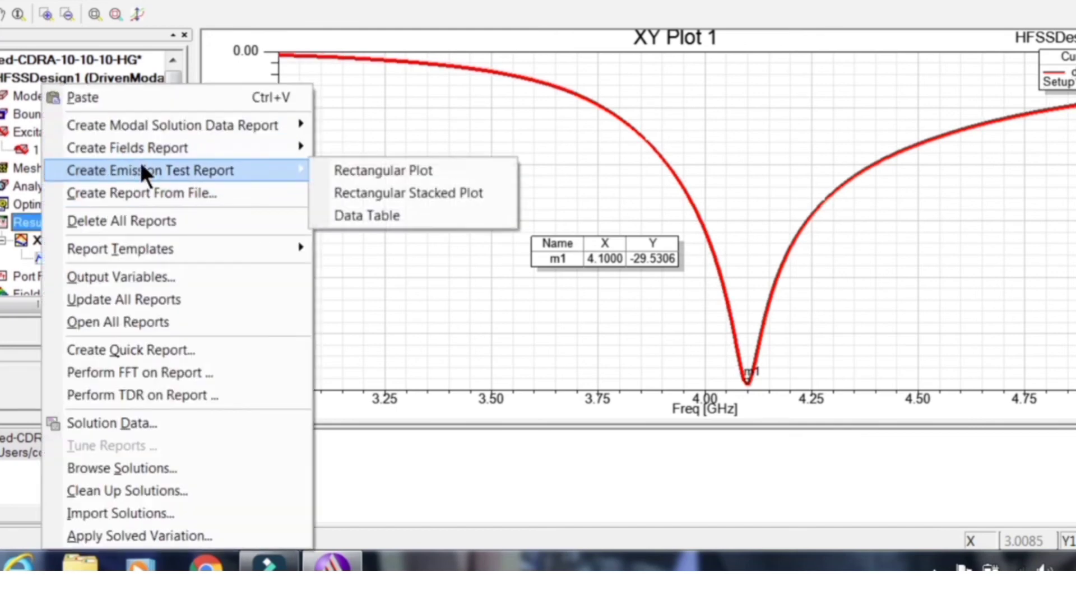
pyautogui.click(338, 447)
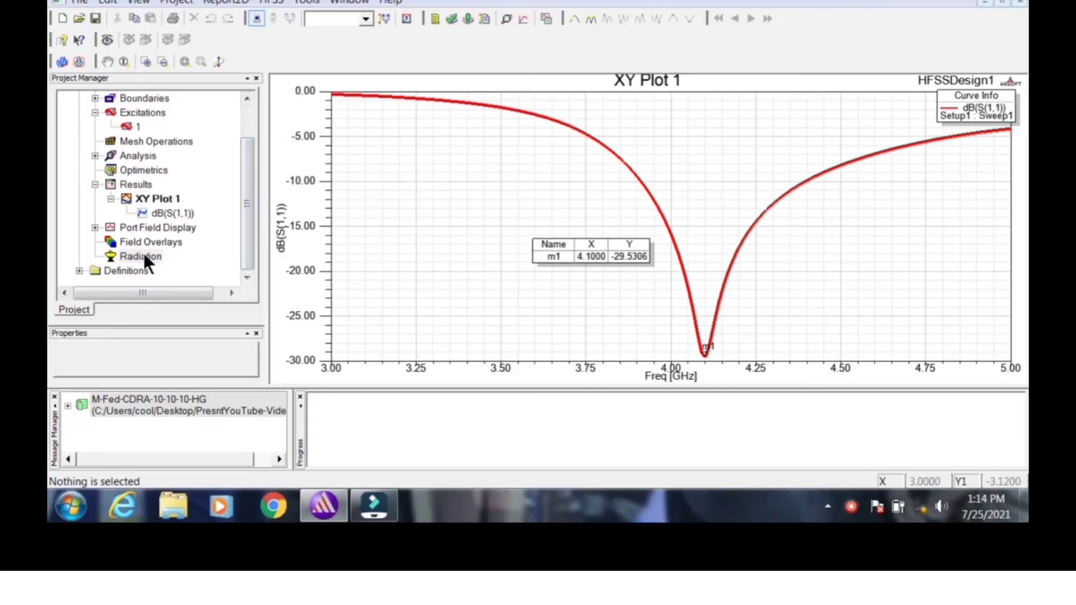
# Step: Insert a far field infinite sphere setup with a phi stop of 90 deg and a phi step size of 90 deg
pyautogui.rightClick(144, 256)
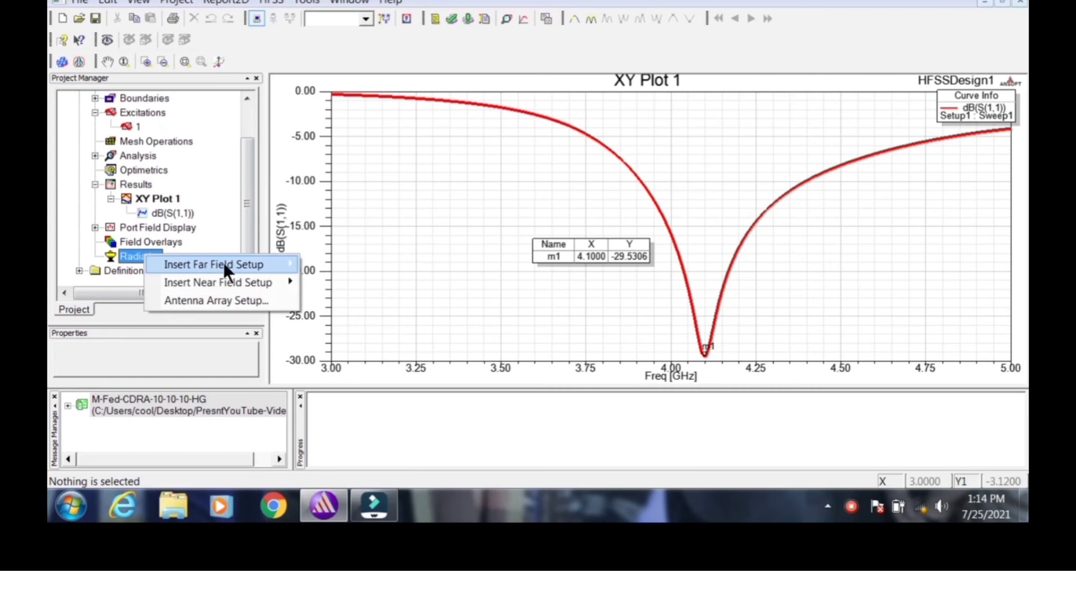
pyautogui.moveTo(223, 263)
pyautogui.click(332, 267)
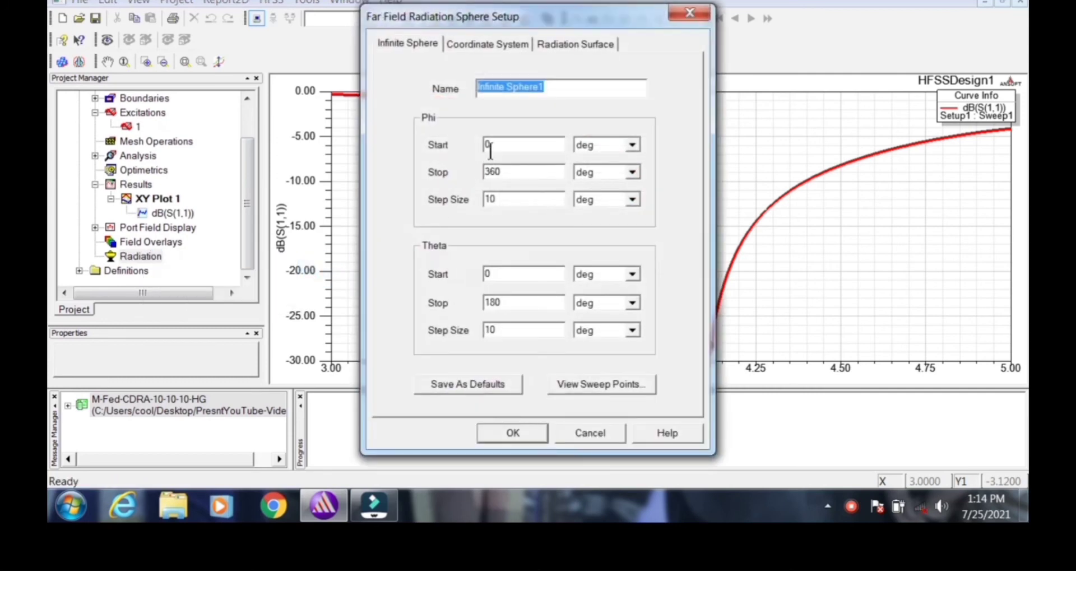
pyautogui.doubleClick(497, 172)
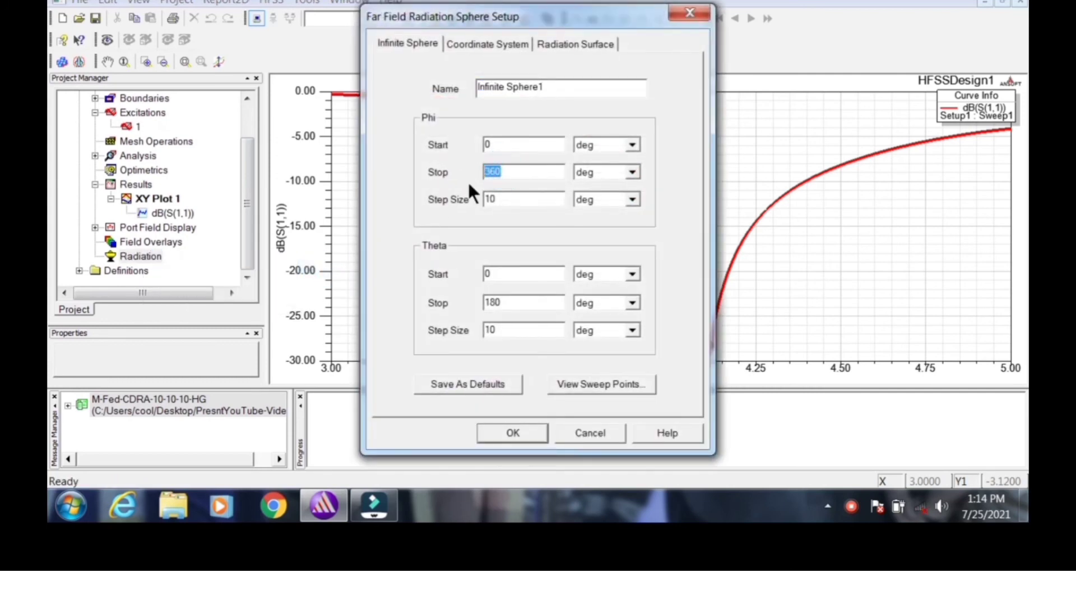
pyautogui.write('90')
pyautogui.doubleClick(496, 198)
pyautogui.write('90')
# Step: Give Infinite Sphere1 a negative theta start angle and create the sphere
pyautogui.doubleClick(500, 272)
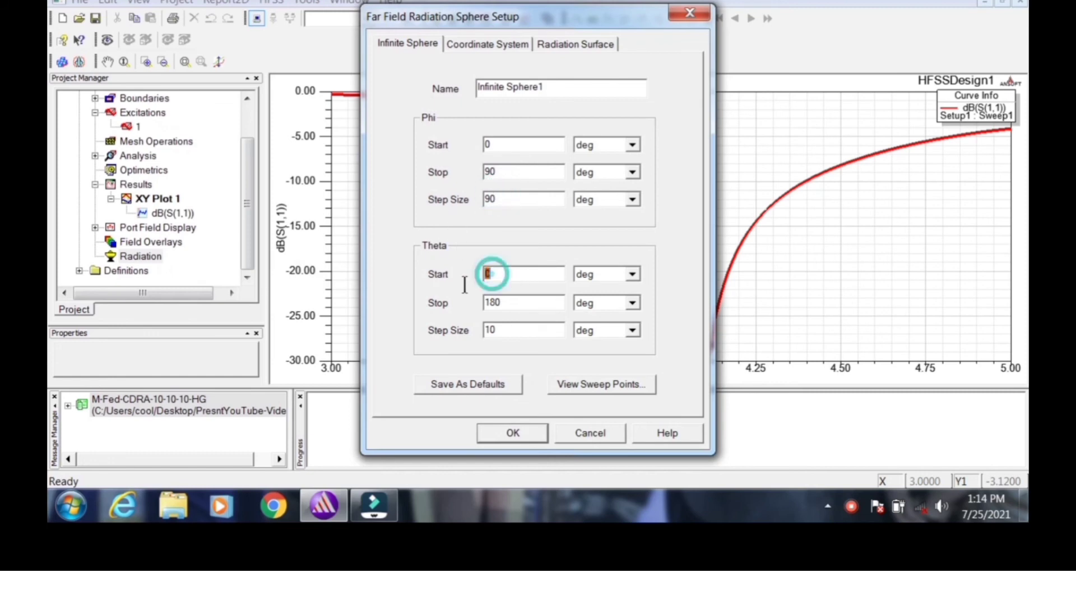
pyautogui.write('-18')
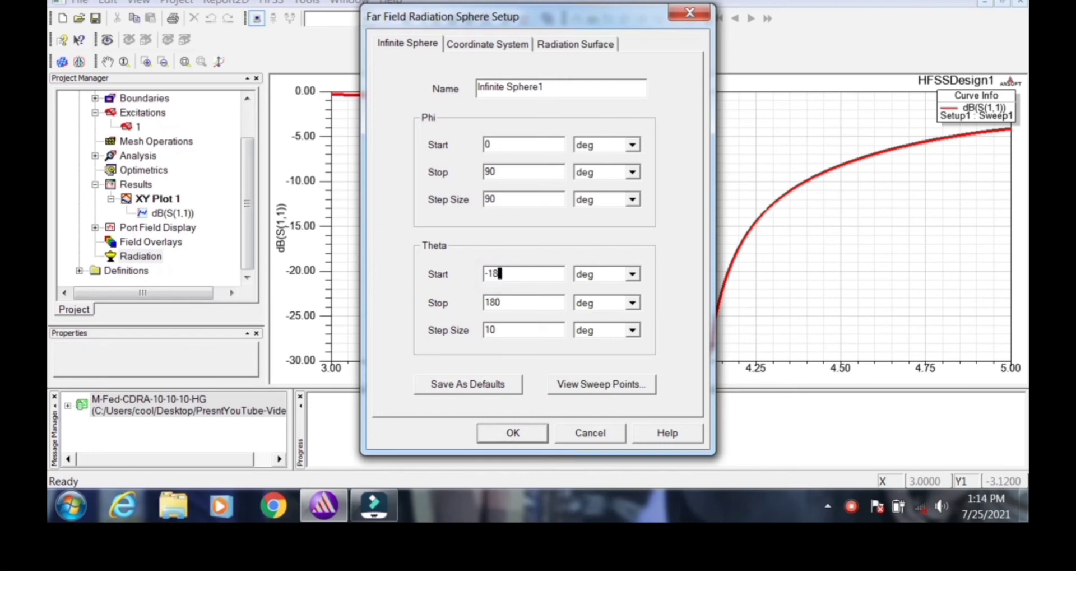
pyautogui.click(516, 325)
pyautogui.click(500, 437)
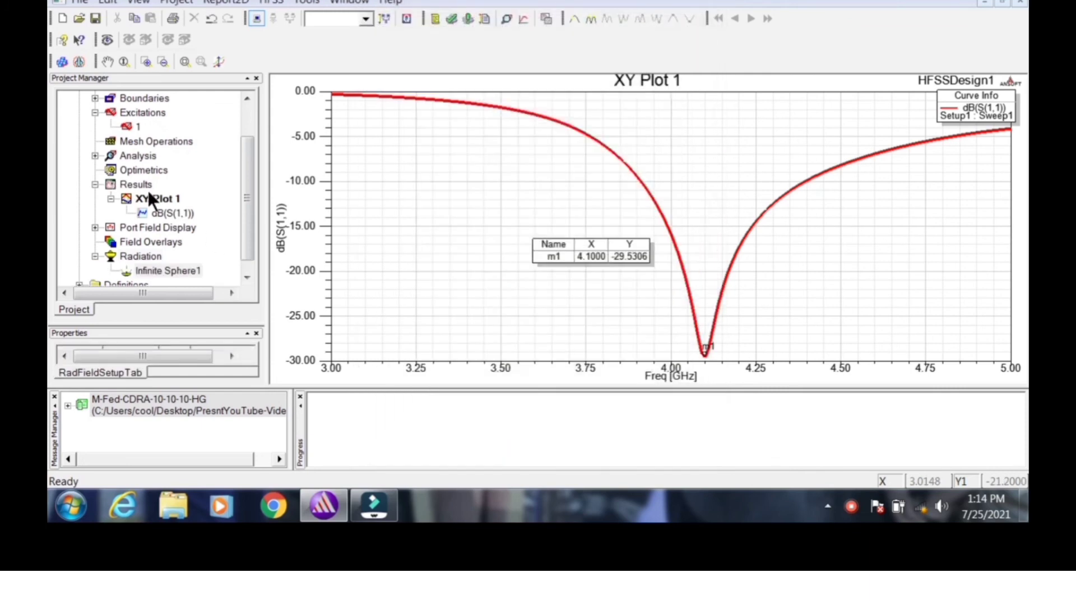
# Step: Set up a new far fields report on Infinite Sphere1 from Setup1 : Sweep1, plotting GainPhi and GainTheta in dB against Theta
pyautogui.rightClick(147, 182)
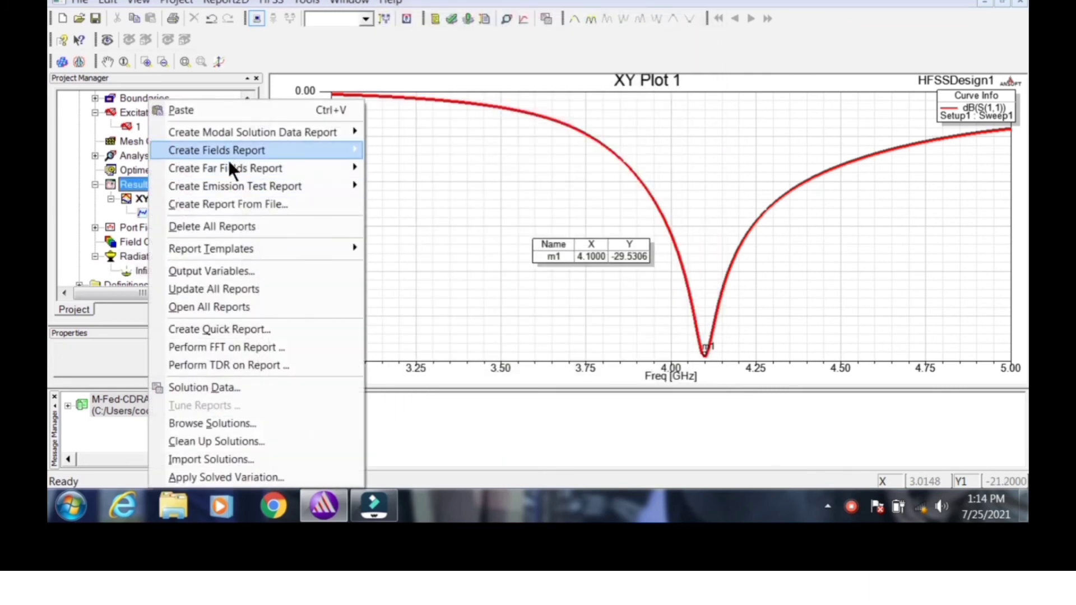
pyautogui.moveTo(348, 167)
pyautogui.click(399, 167)
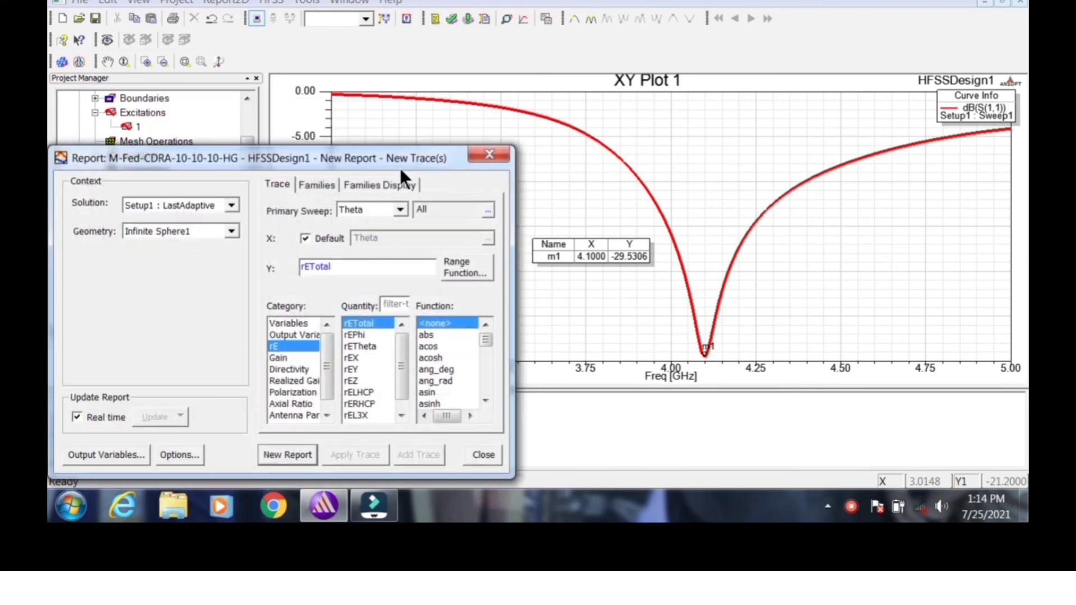
pyautogui.click(229, 206)
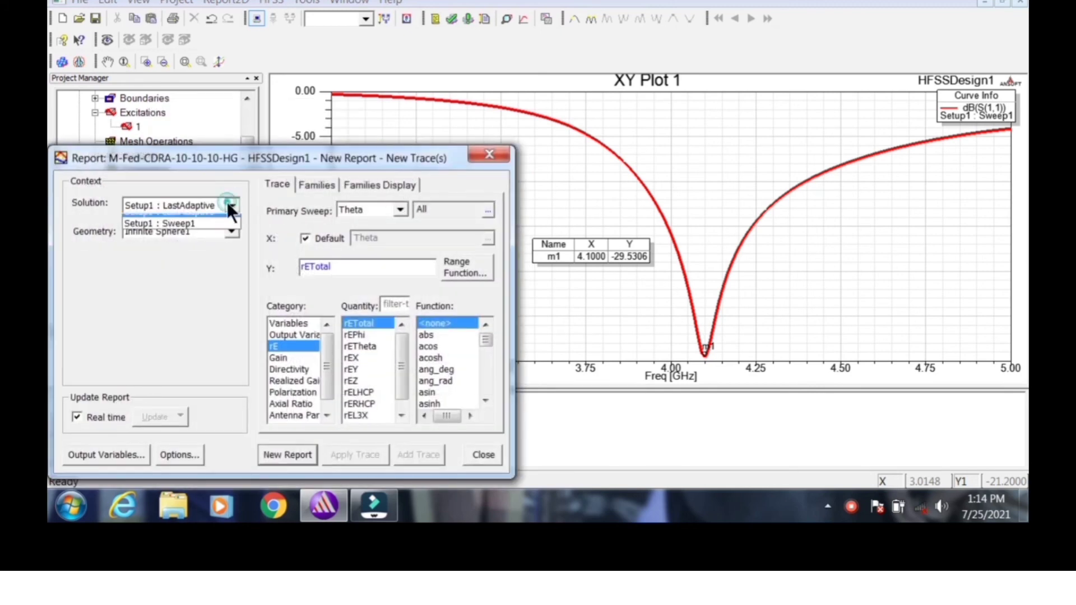
pyautogui.click(212, 227)
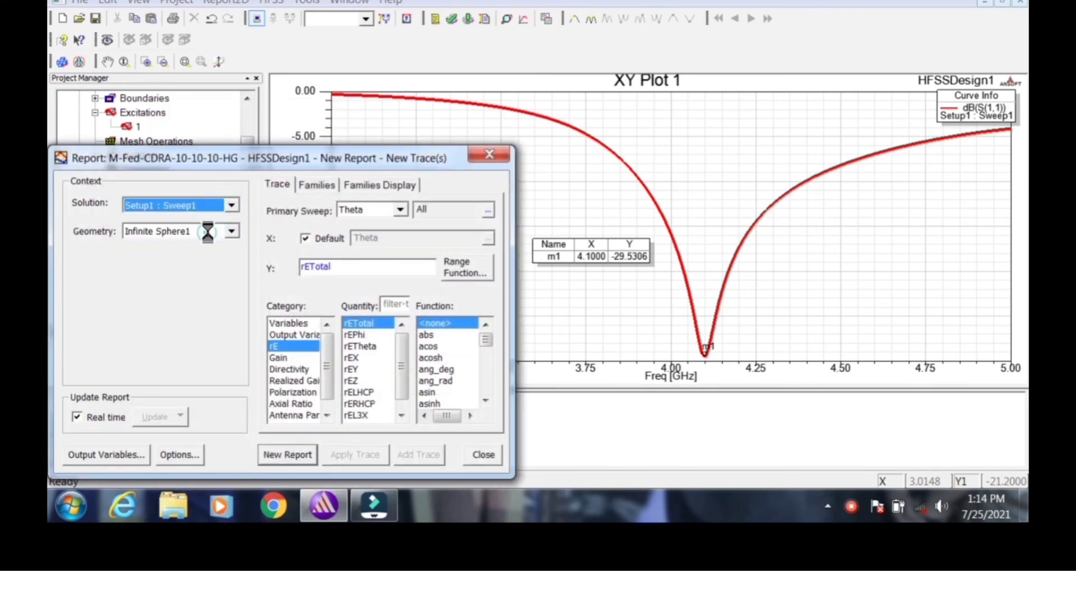
pyautogui.click(280, 357)
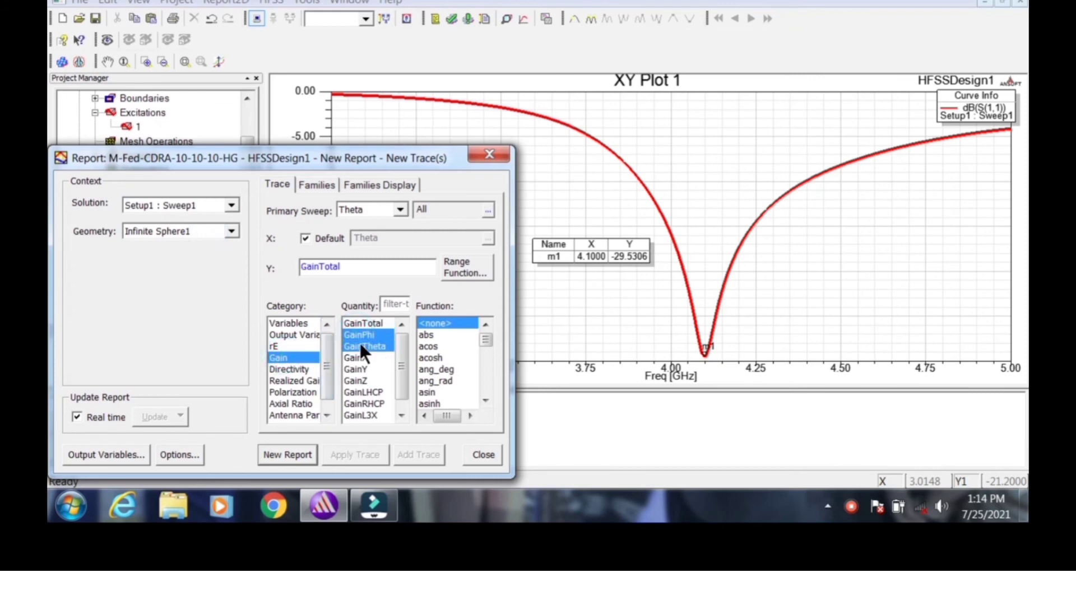
pyautogui.keyDown('ctrl'); pyautogui.click(360, 345); pyautogui.keyUp('ctrl')
pyautogui.scroll(-2, 485, 375)
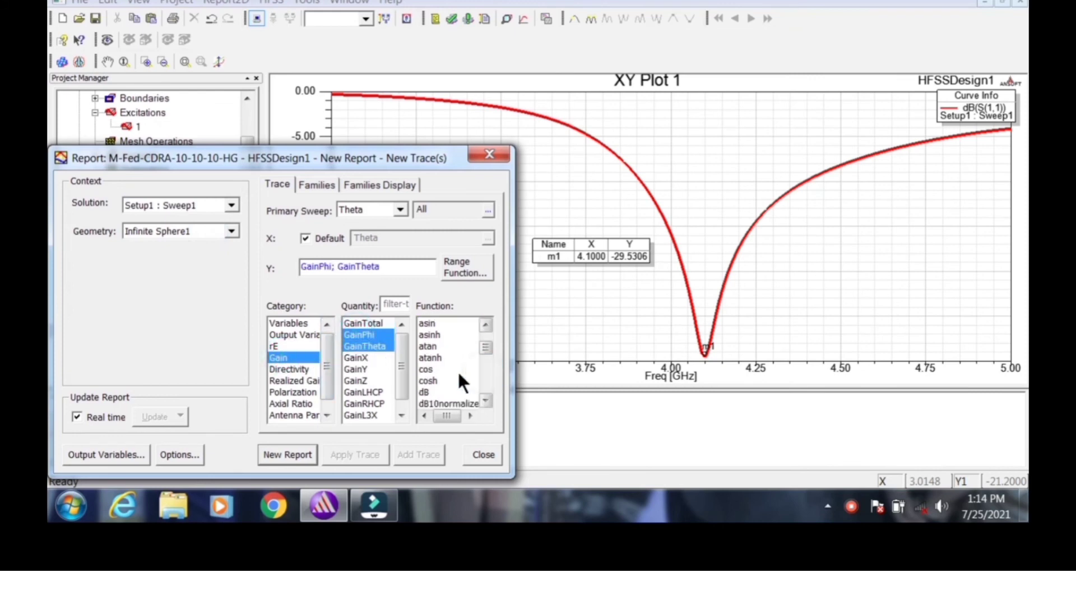
pyautogui.click(429, 392)
# Step: Set the Freq value in the far fields report's families to 4.1GHz
pyautogui.click(325, 182)
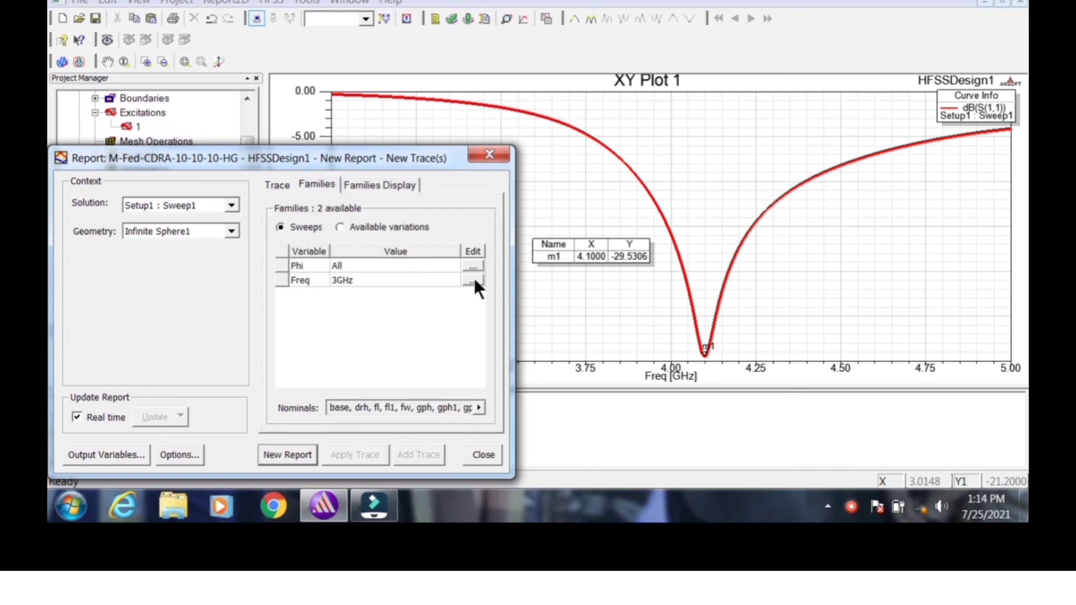
pyautogui.click(473, 280)
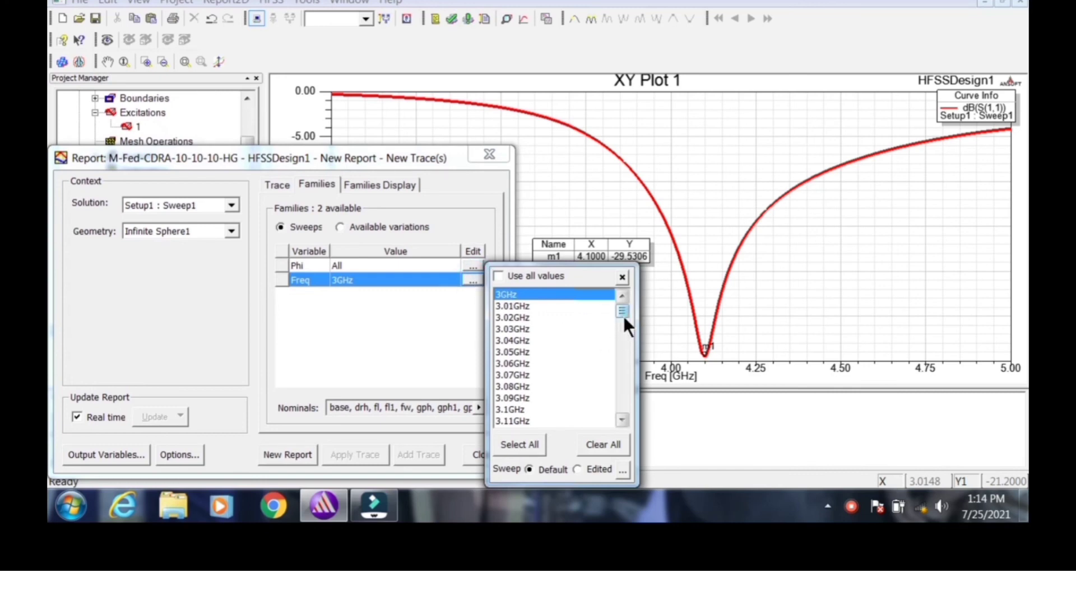
pyautogui.moveTo(623, 317); pyautogui.dragTo(621, 375)
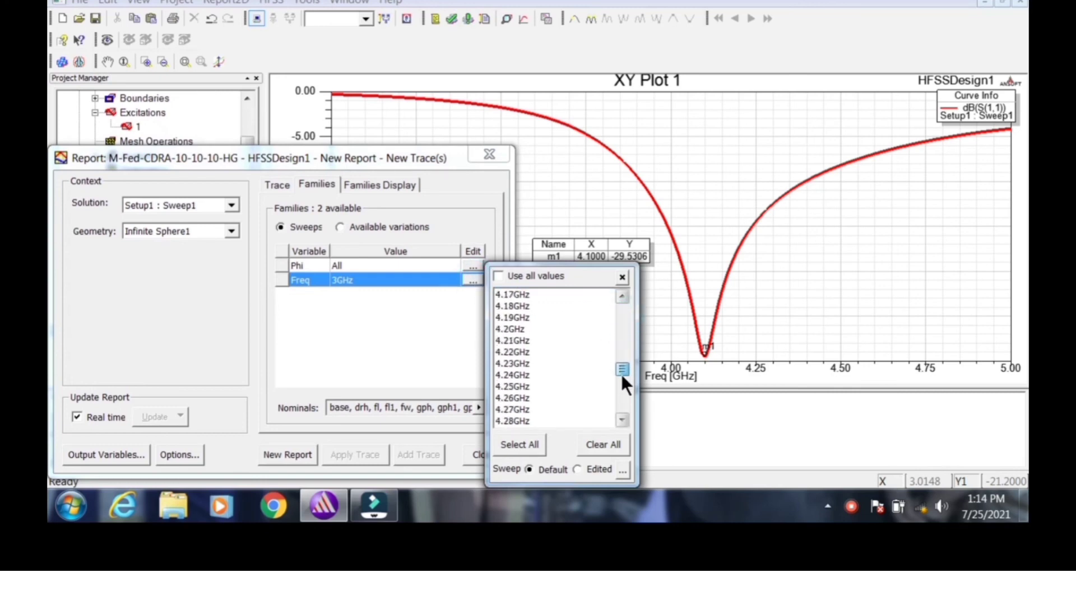
pyautogui.click(516, 330)
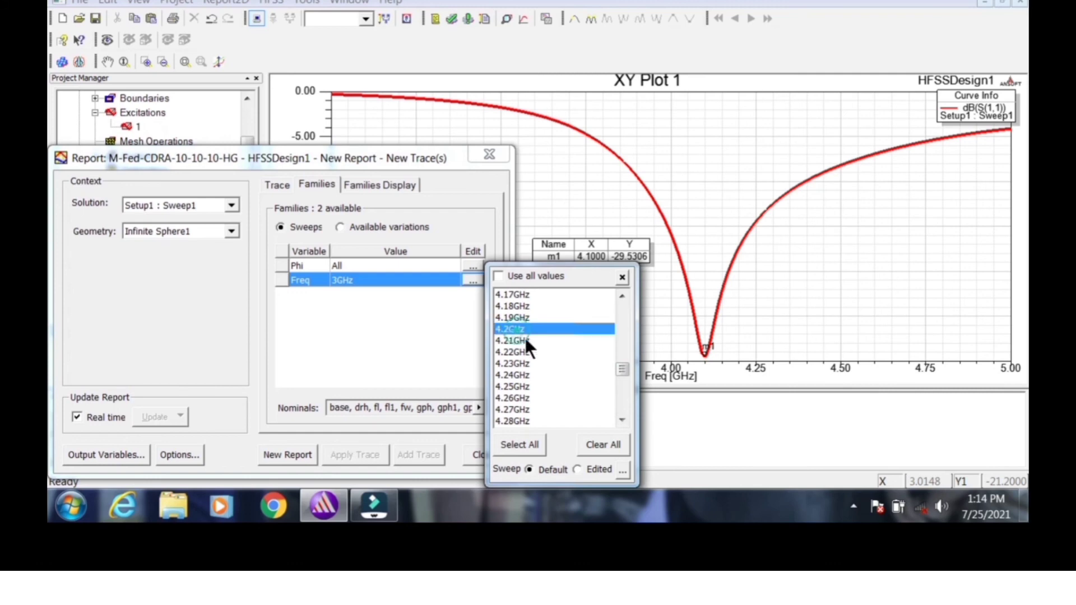
pyautogui.click(661, 408)
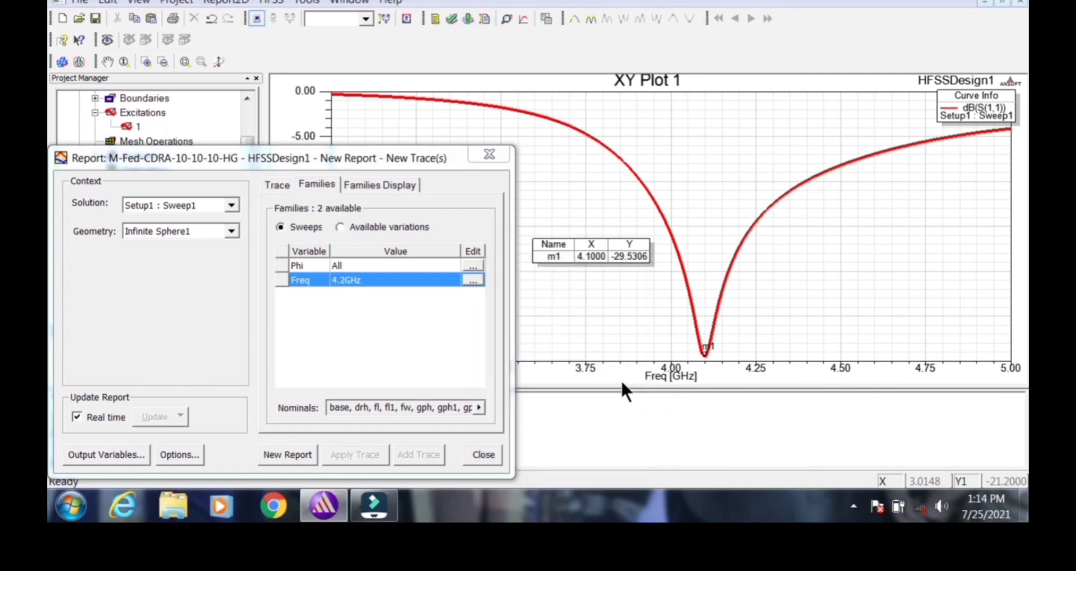
pyautogui.click(473, 280)
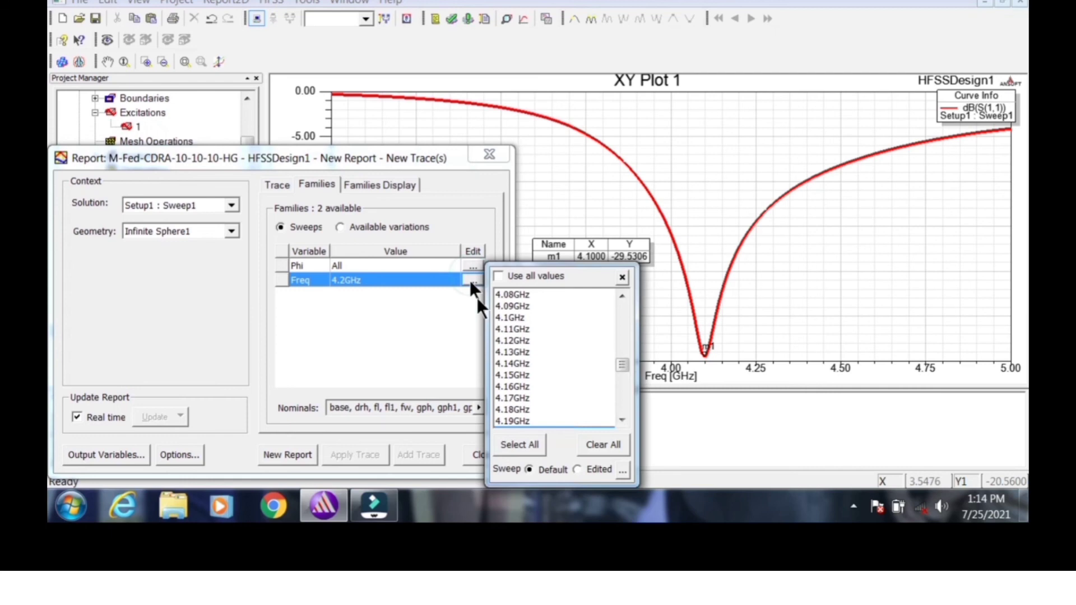
pyautogui.click(511, 317)
pyautogui.click(669, 422)
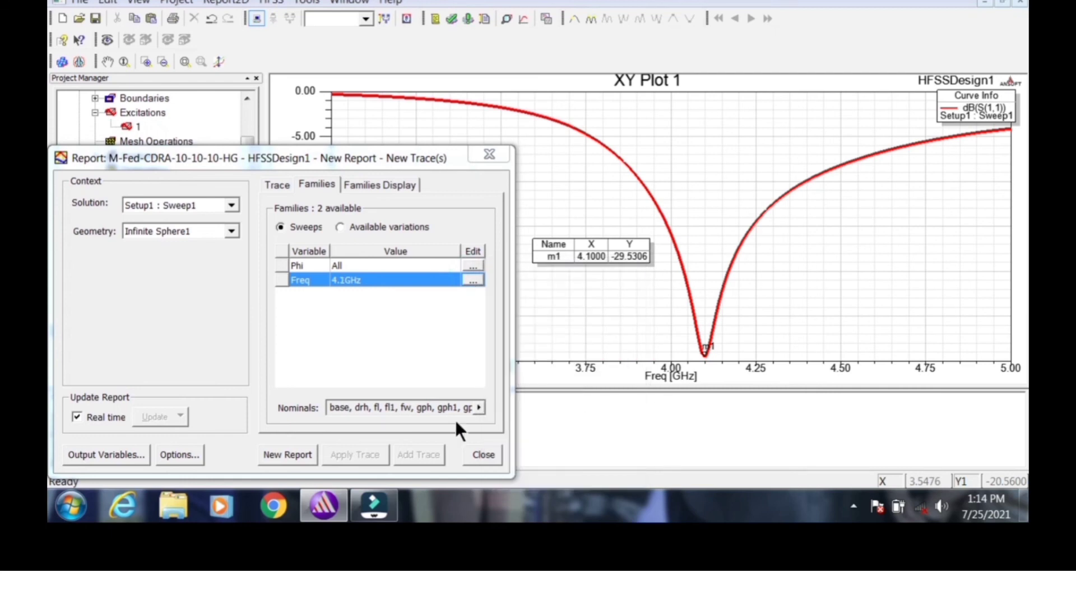
# Step: Generate the far fields gain plot as a new report and close the report setup
pyautogui.click(303, 455)
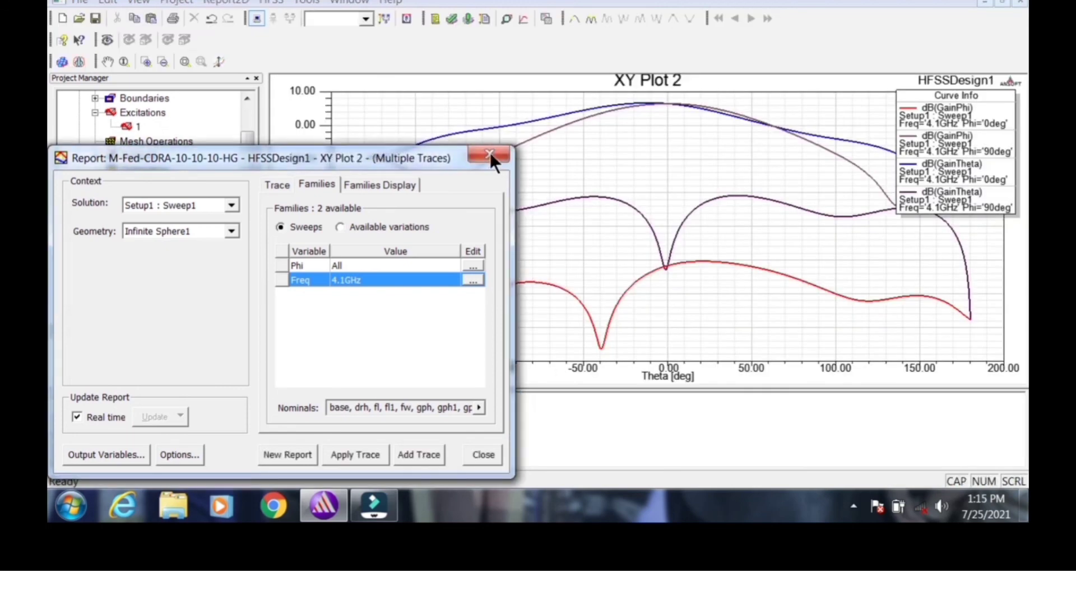
pyautogui.click(490, 152)
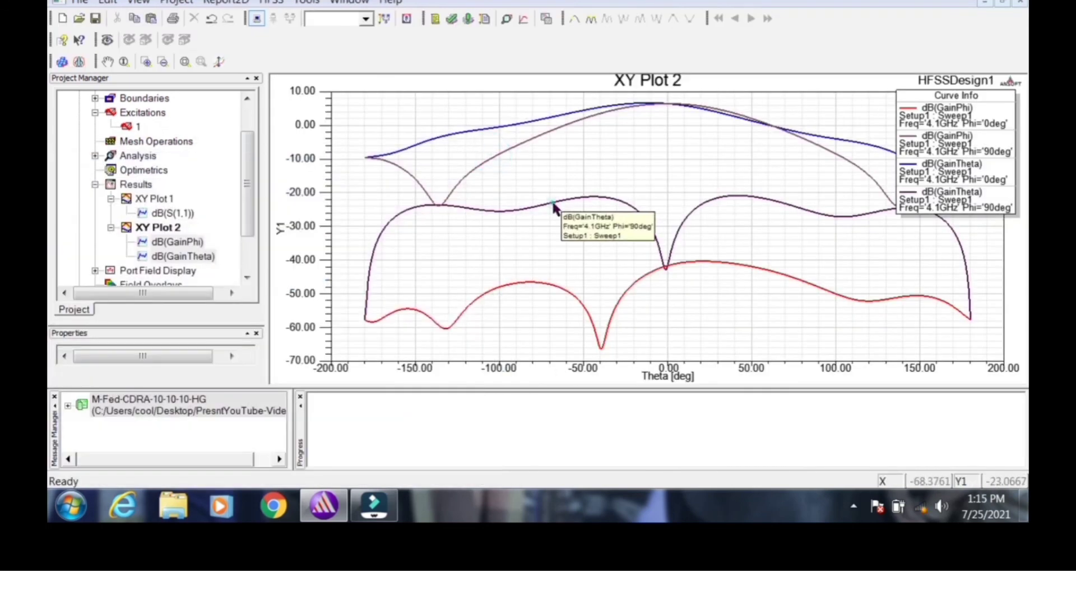
# Step: Set the line width of the GainTheta curve at Phi 90deg to 4
pyautogui.doubleClick(554, 207)
pyautogui.click(357, 178)
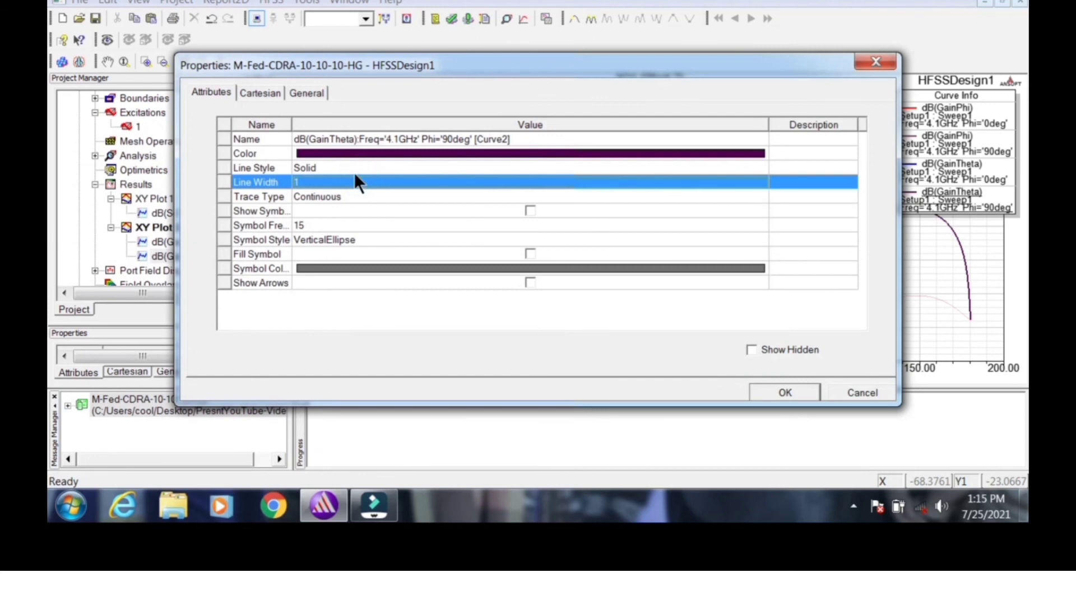
pyautogui.click(355, 175)
pyautogui.write('4')
pyautogui.click(762, 388)
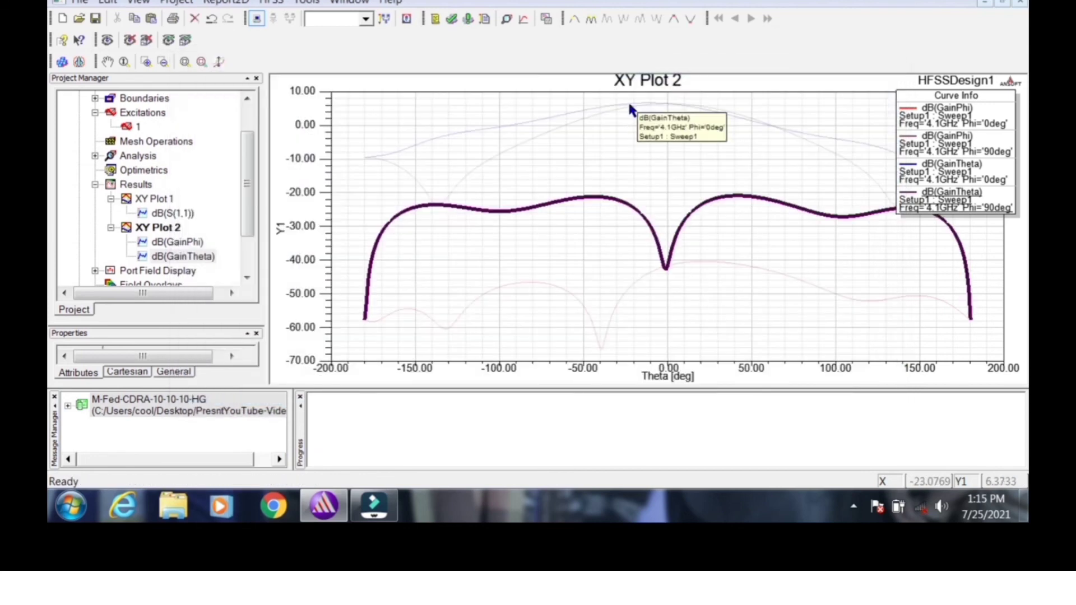
# Step: Set the line width of the GainTheta curve at Phi 0deg to 4 and deselect the curve
pyautogui.doubleClick(628, 102)
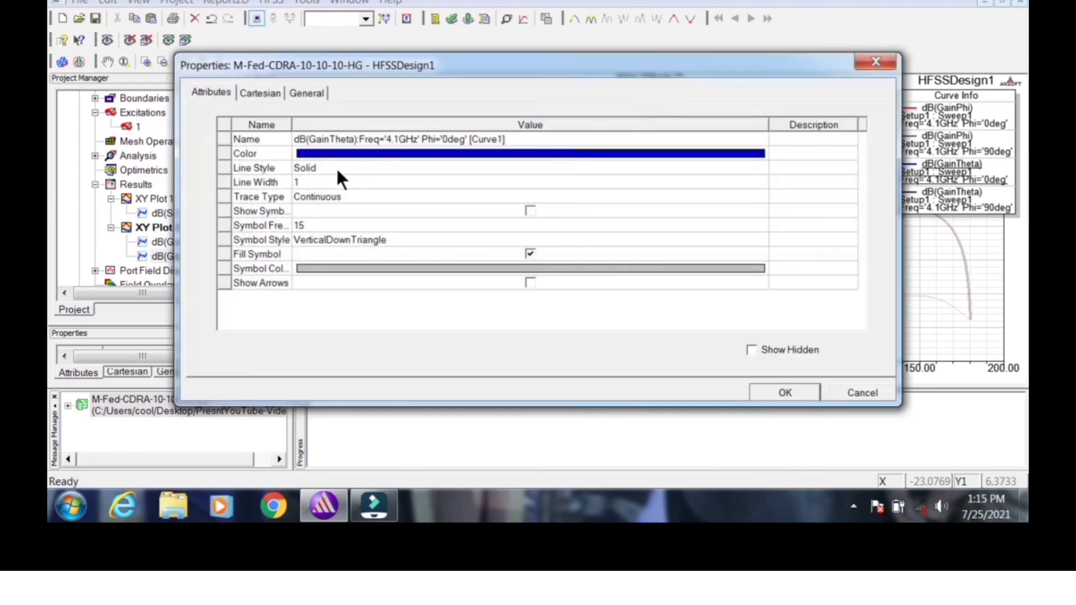
pyautogui.click(321, 181)
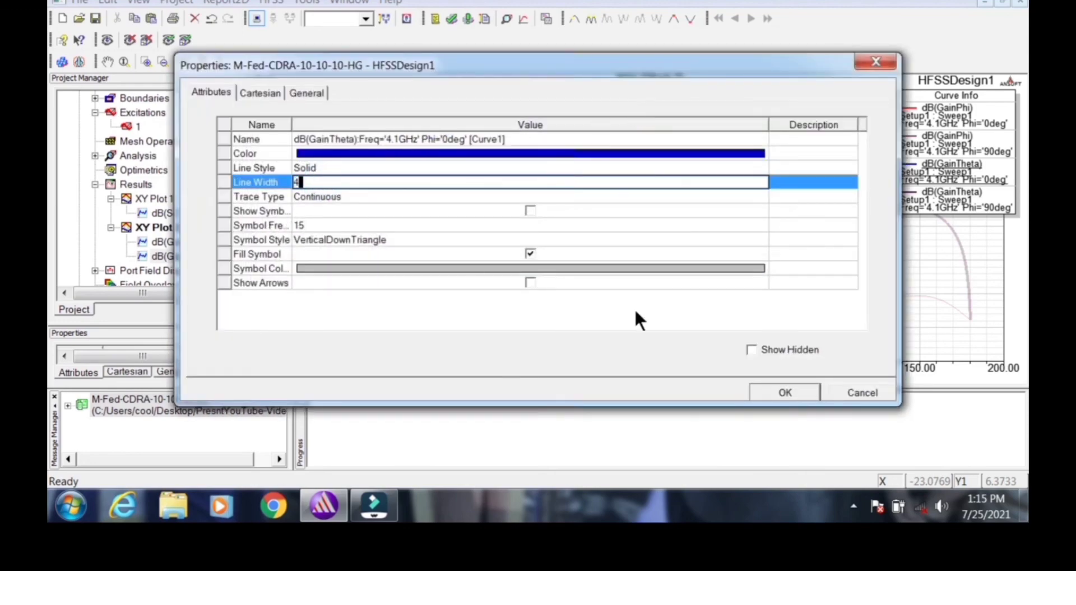
pyautogui.click(771, 394)
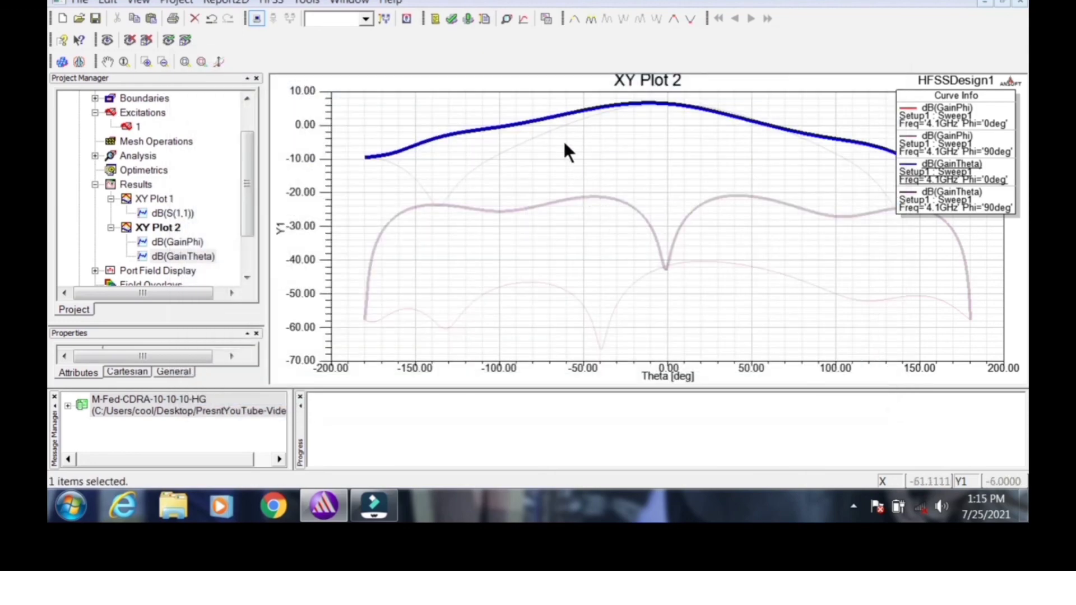
pyautogui.click(564, 139)
# Step: Add a marker at the peak of the Phi 0deg GainTheta curve, at Theta about -7 deg, and move the marker table inside the plot area
pyautogui.rightClick(564, 142)
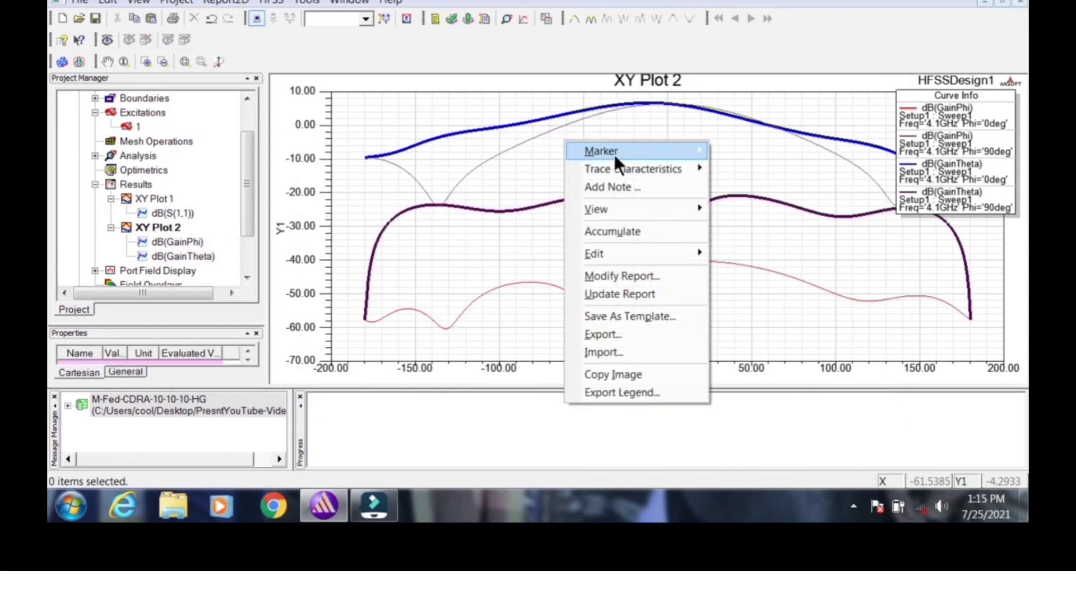
pyautogui.moveTo(662, 151)
pyautogui.click(744, 123)
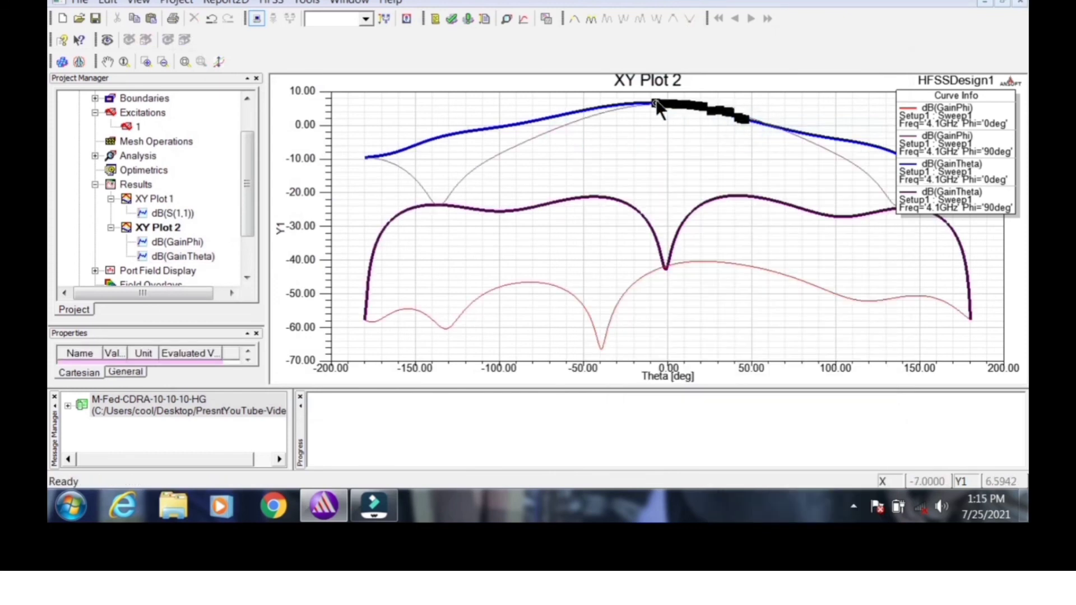
pyautogui.click(655, 102)
pyautogui.rightClick(619, 148)
pyautogui.click(636, 157)
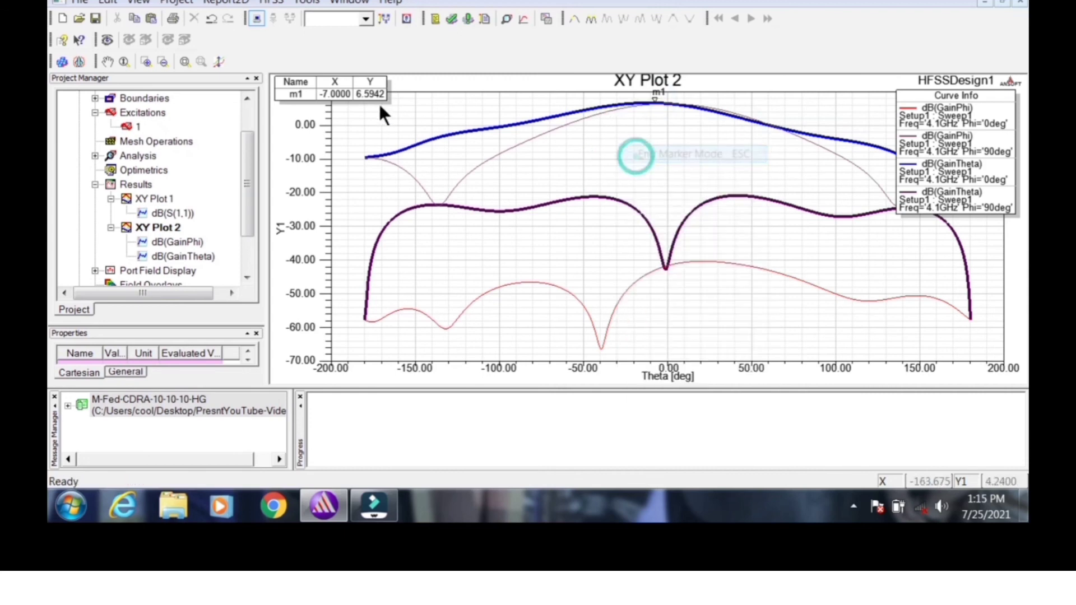
pyautogui.moveTo(346, 84)
pyautogui.mouseDown()
pyautogui.moveTo(344, 73)
pyautogui.moveTo(402, 106)
pyautogui.mouseUp()
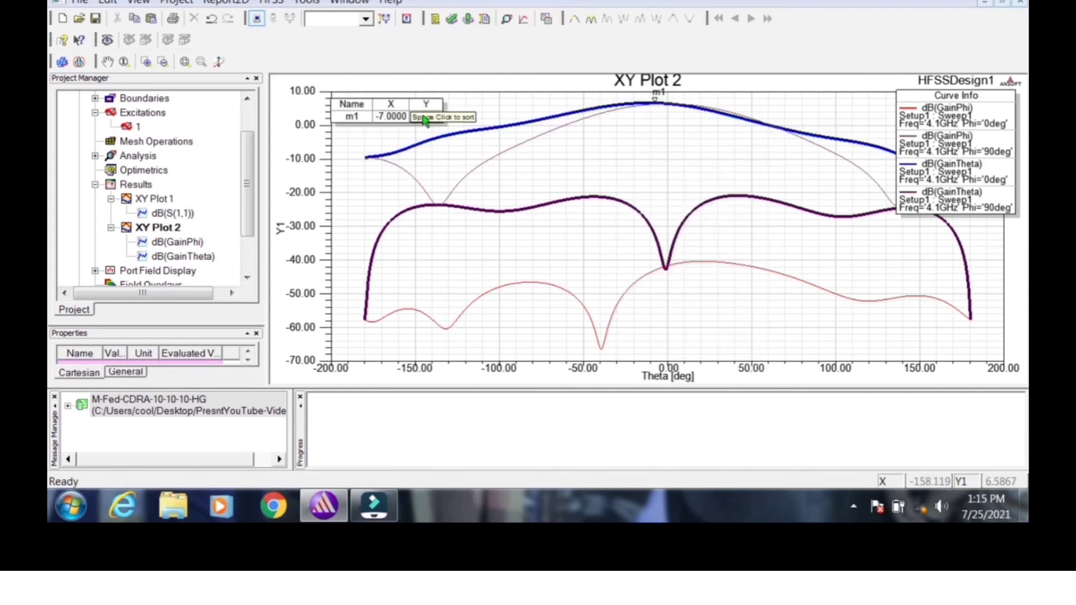
# Step: Add two markers near the humps of the Phi 90deg GainTheta curve, at Theta about -40 and 53 deg, and end marker mode
pyautogui.rightClick(486, 157)
pyautogui.moveTo(510, 168)
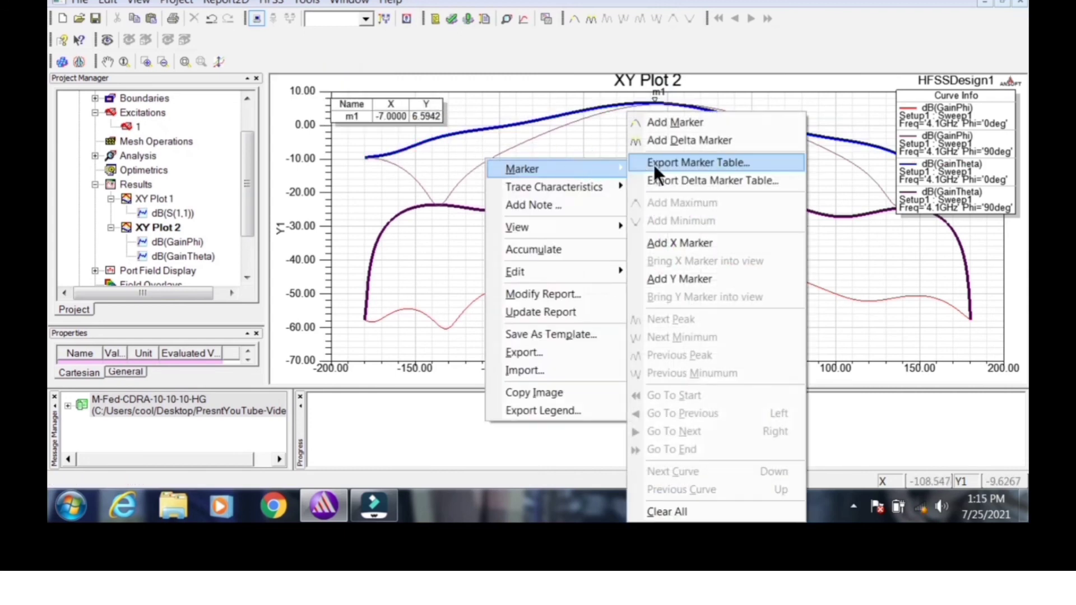
pyautogui.click(665, 125)
pyautogui.click(600, 196)
pyautogui.click(756, 195)
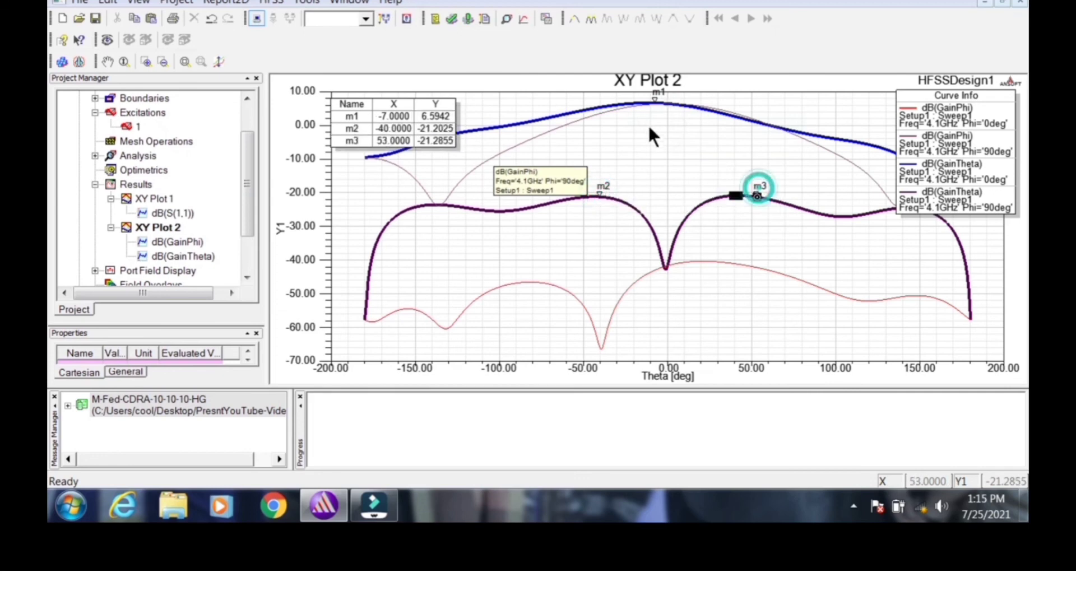
pyautogui.rightClick(646, 125)
pyautogui.click(667, 135)
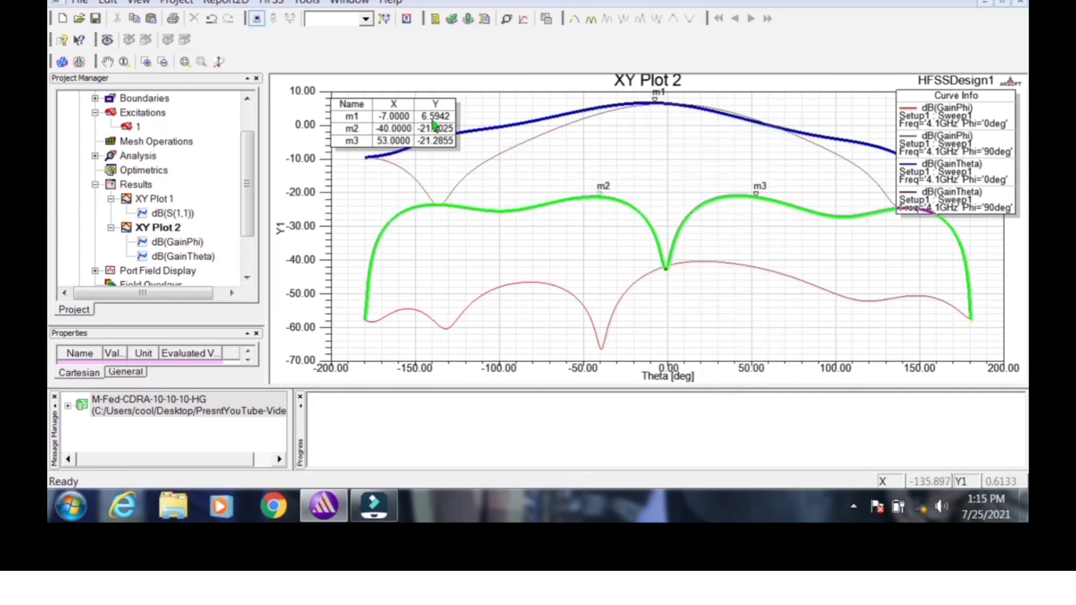
pyautogui.click(574, 119)
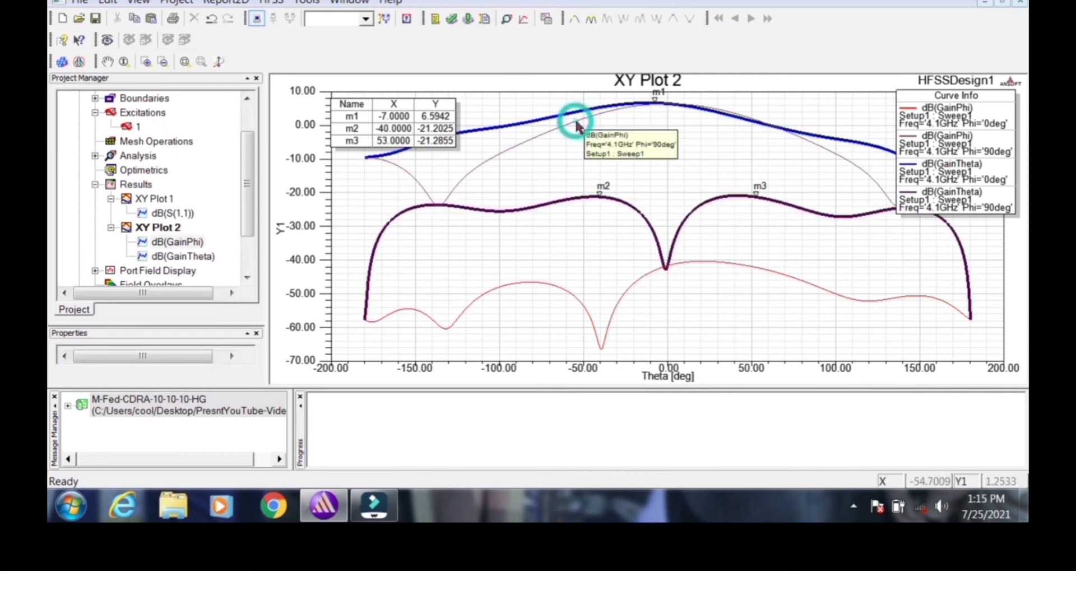
pyautogui.click(639, 276)
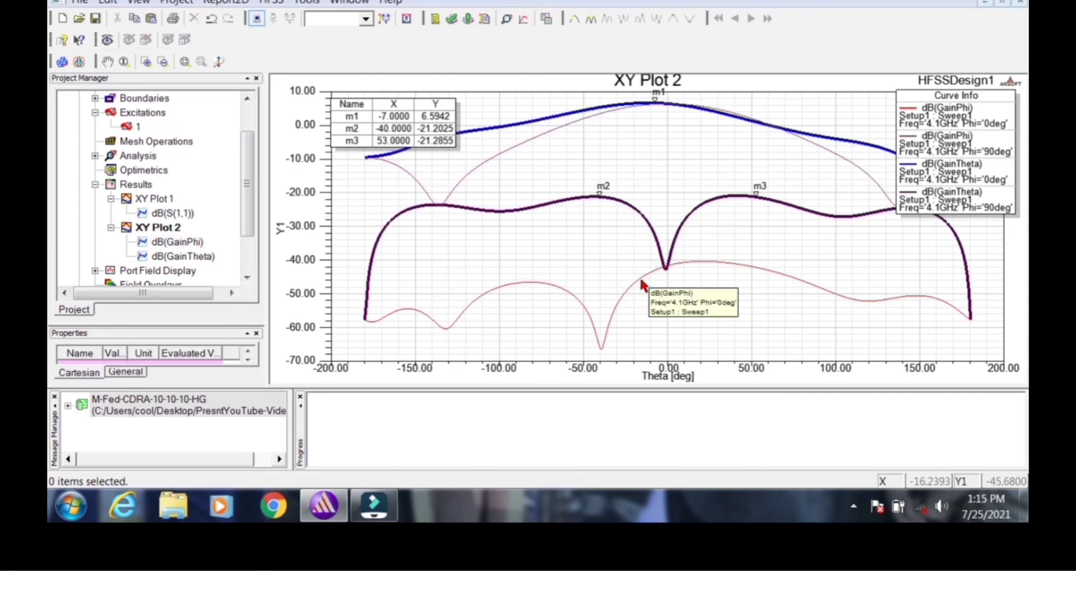